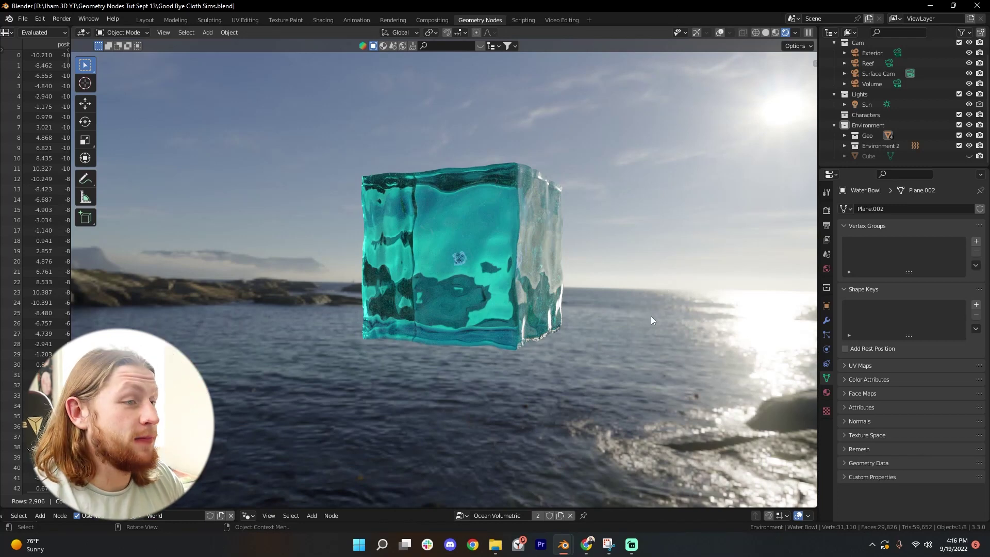
Play the animation and inspect the ocean scene through the Exterior, Reef and Surface Cam cameras
key(space)
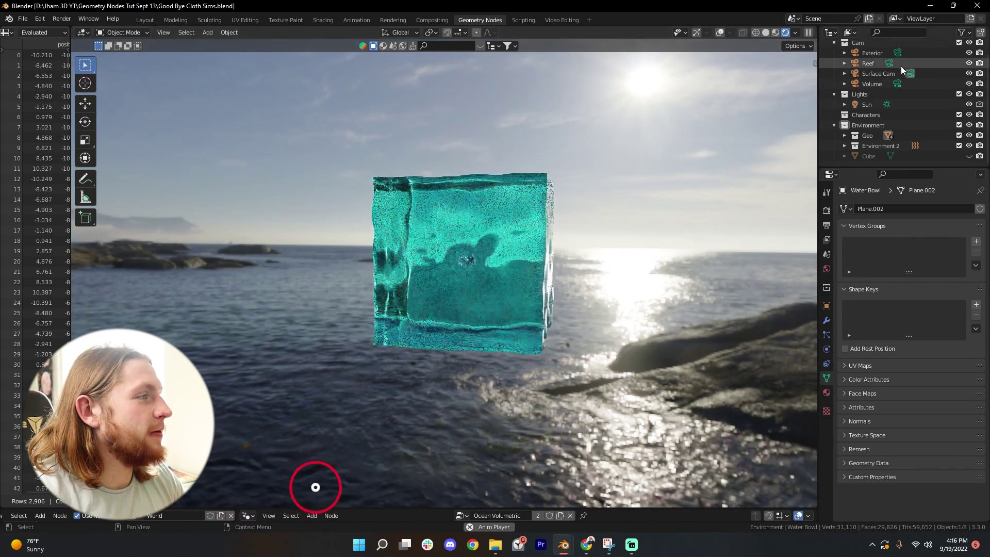
key(KP_0)
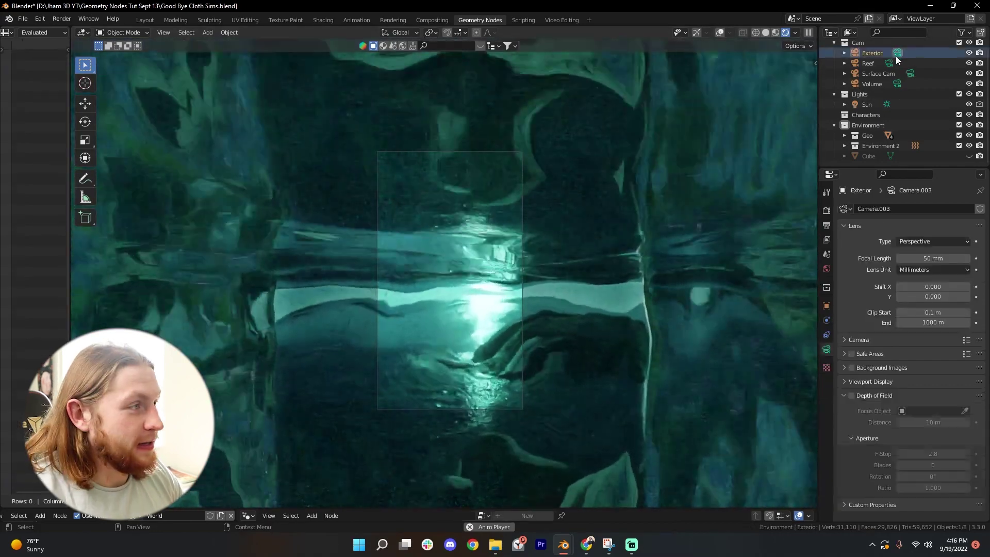
click(892, 64)
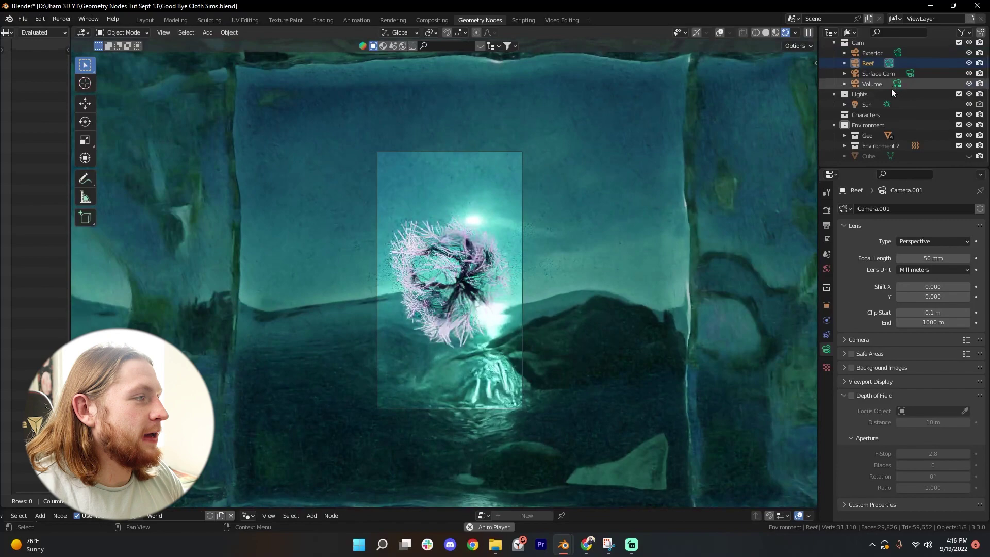
click(910, 74)
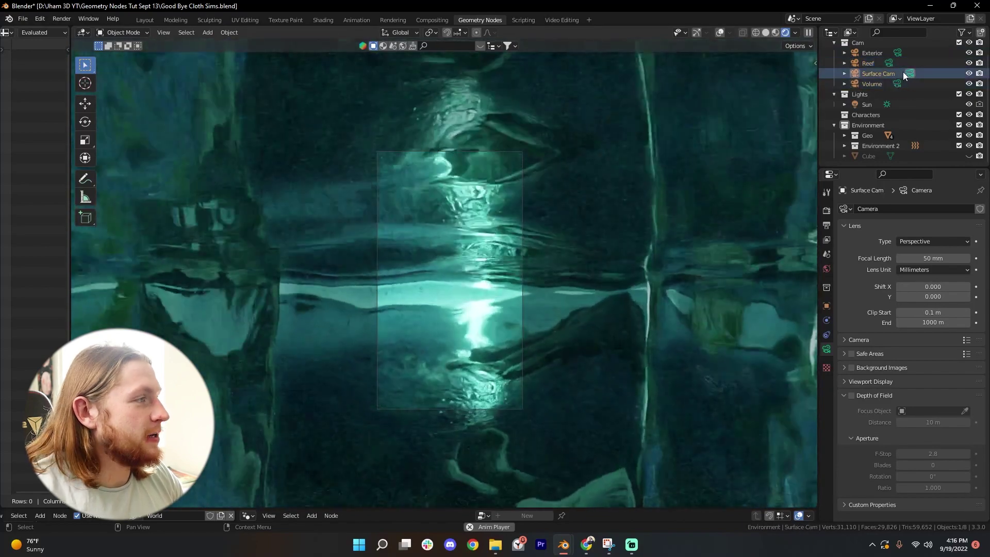
click(888, 64)
click(899, 75)
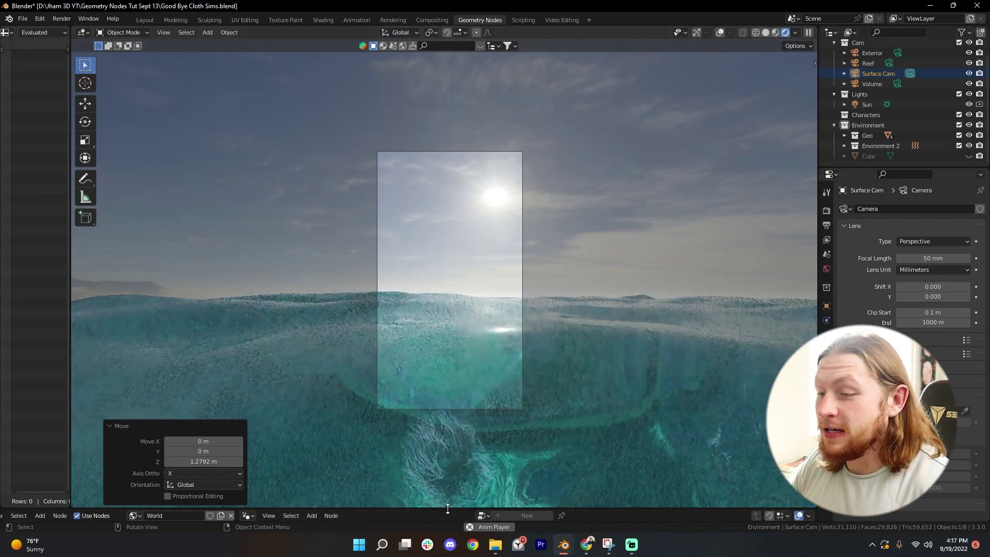
drag(448, 509, 246, 400)
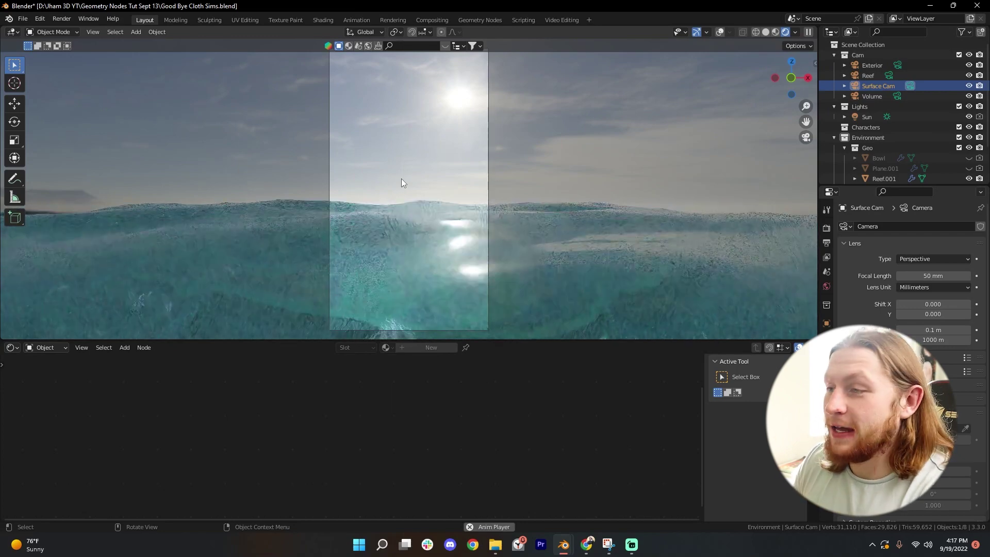
scroll(537, 213, down, 1)
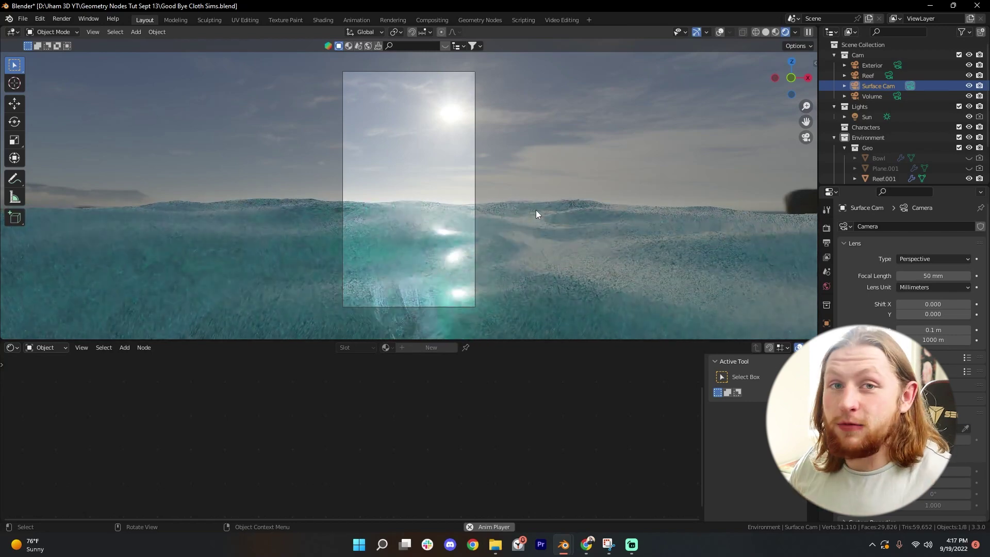
click(892, 77)
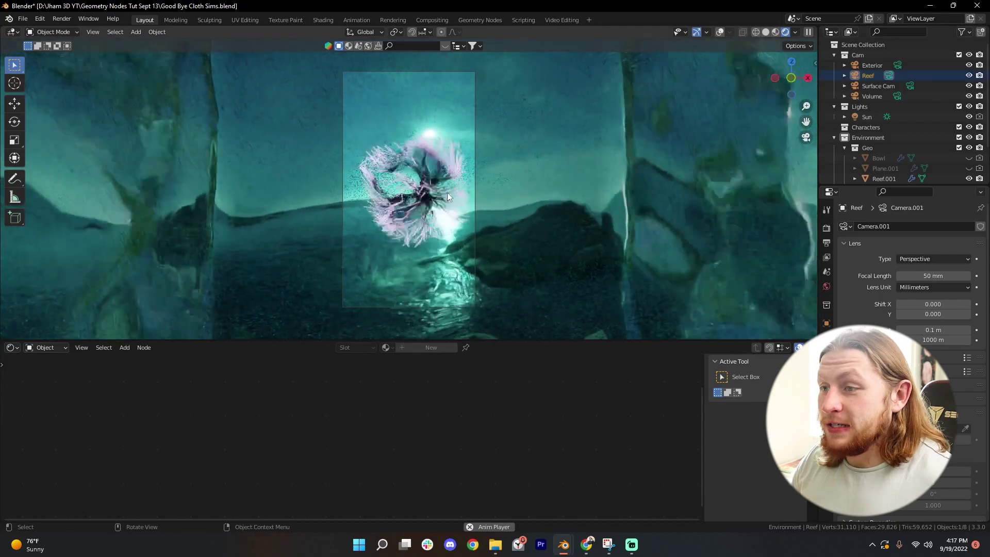
Move the pink Reef.001 object within the Reef camera's frame and return to the Surface Cam view
click(425, 178)
key(g)
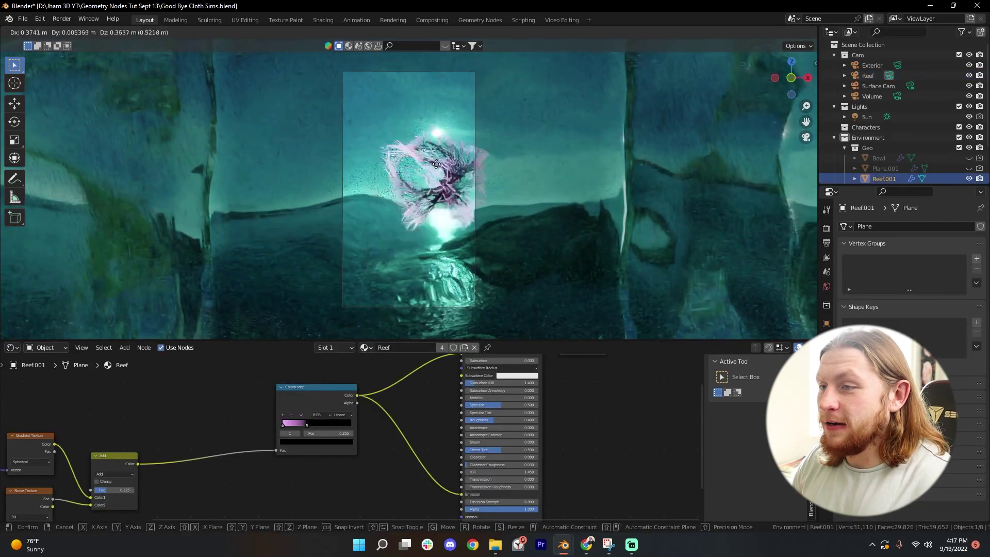
click(422, 190)
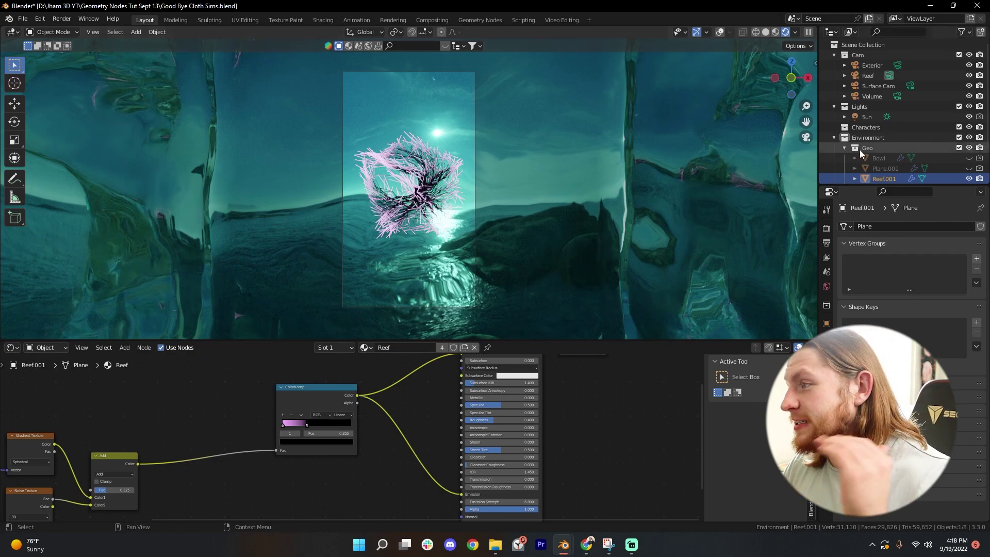
click(913, 85)
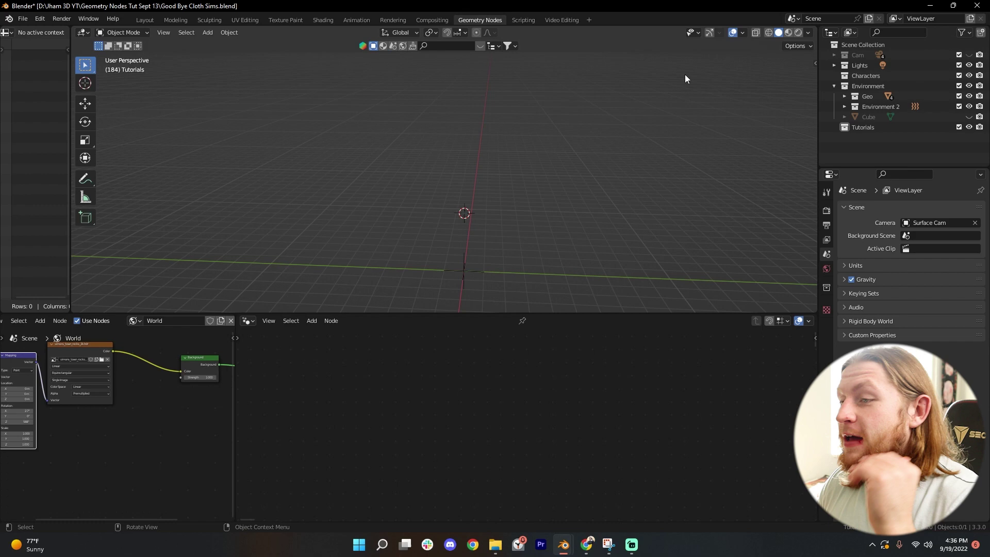
Add a cube mesh to the Tutorials collection
key(shift+a)
mouse_move(550, 247)
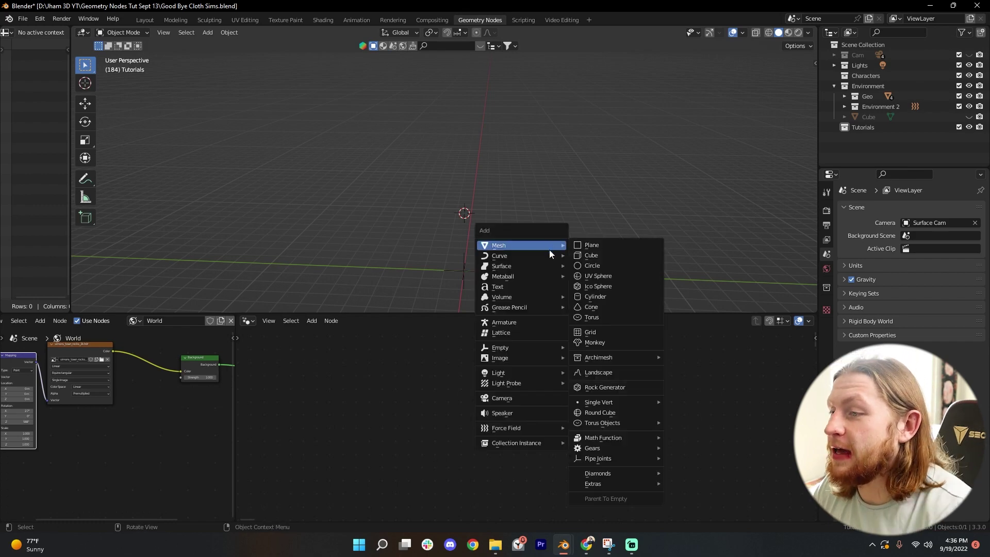
click(598, 257)
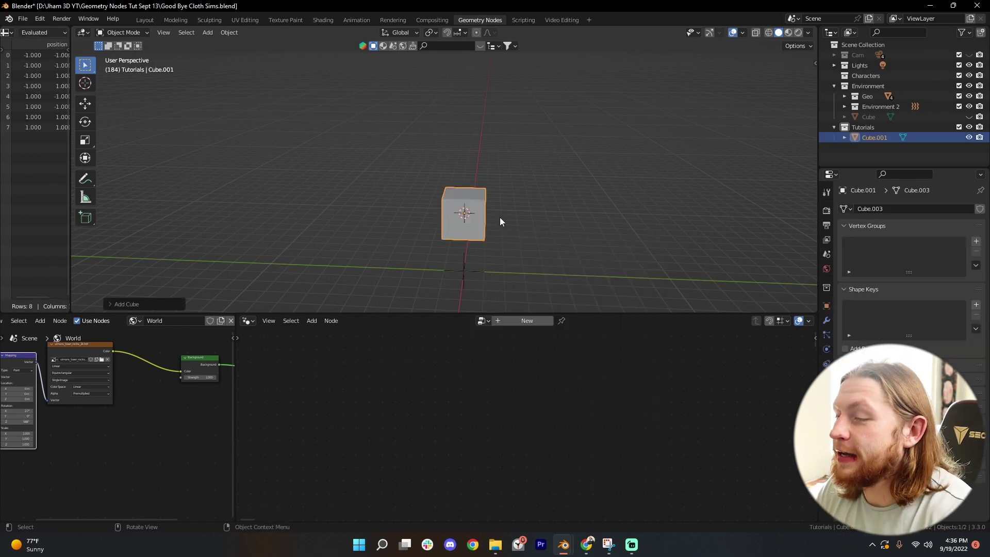
middle_drag(500, 217, 551, 198)
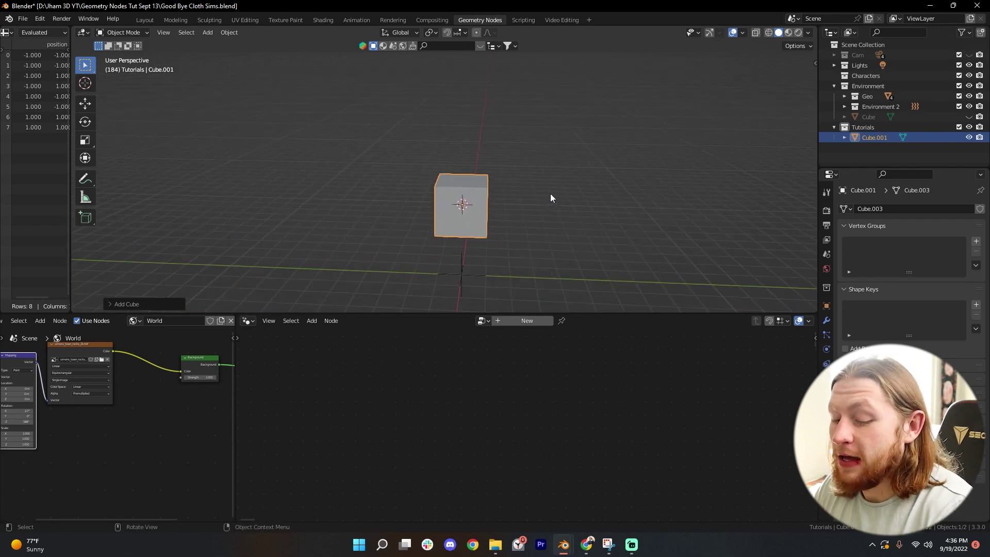
Delete all vertices of the new cube in Edit Mode and return to Object Mode
key(Tab)
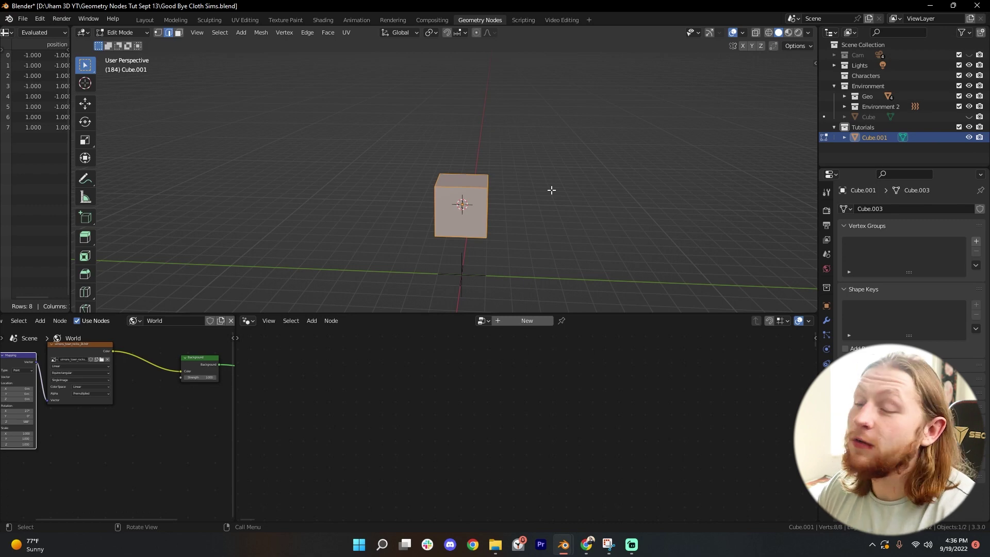
key(x)
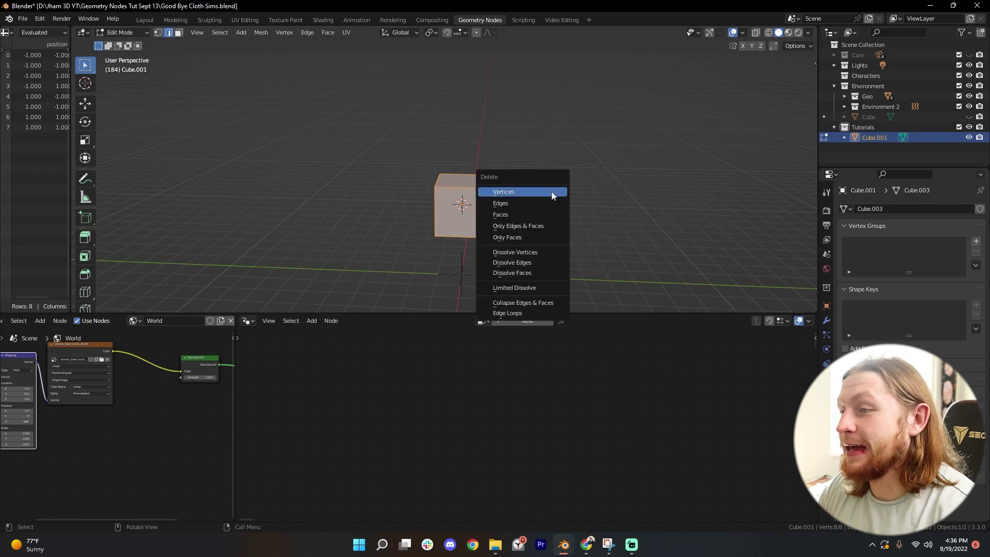
click(541, 193)
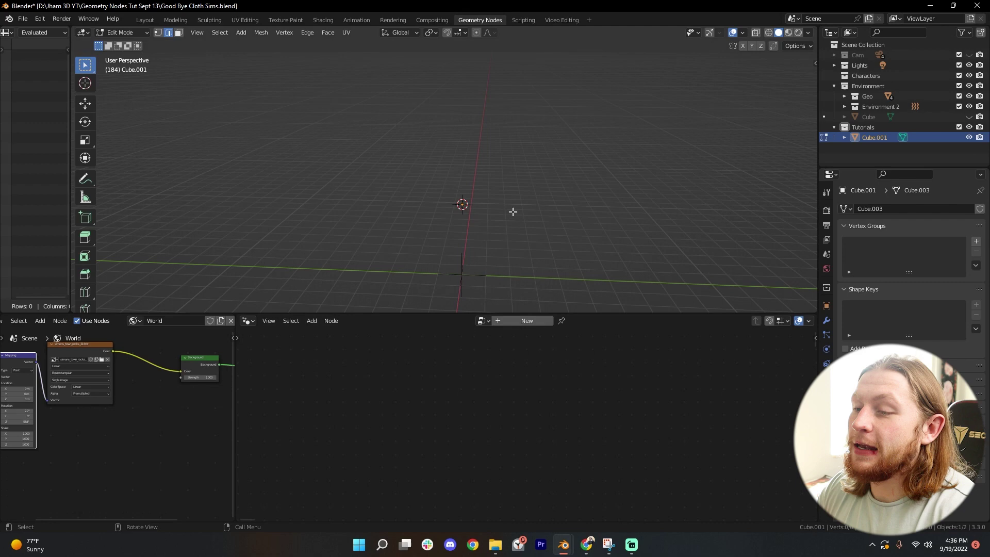
key(Tab)
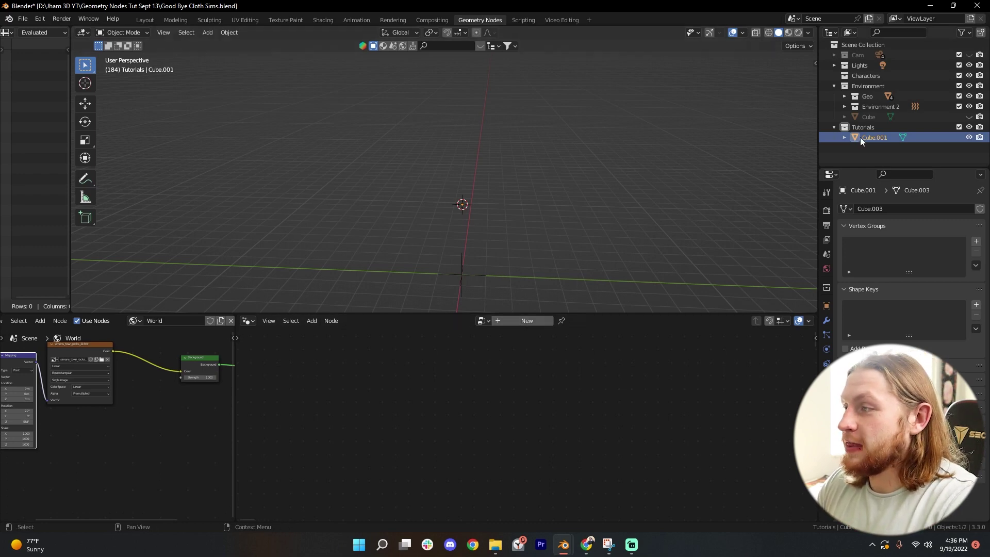
Create a new geometry node tree on the emptied cube object
click(522, 320)
scroll(606, 381, up, 7)
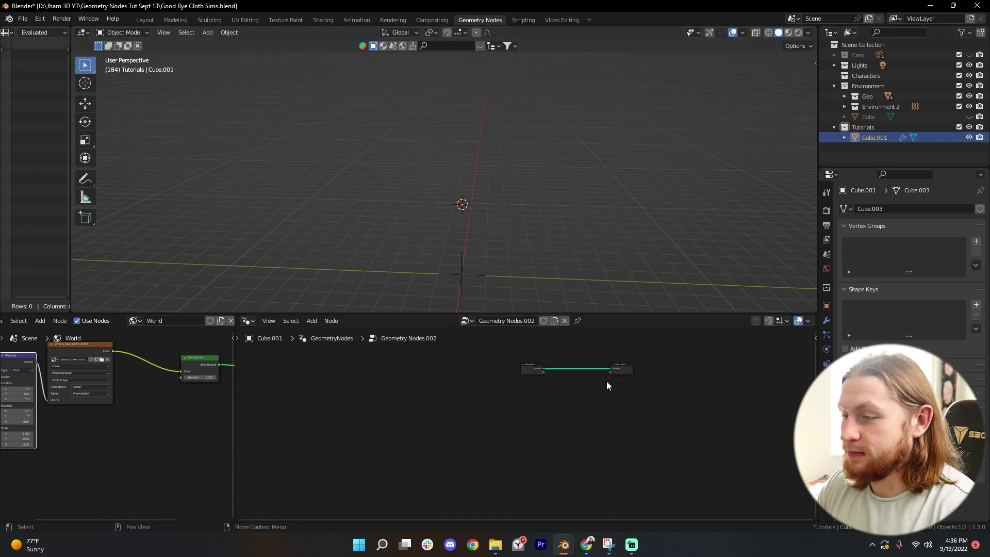
middle_drag(662, 346, 541, 402)
scroll(457, 428, up, 2)
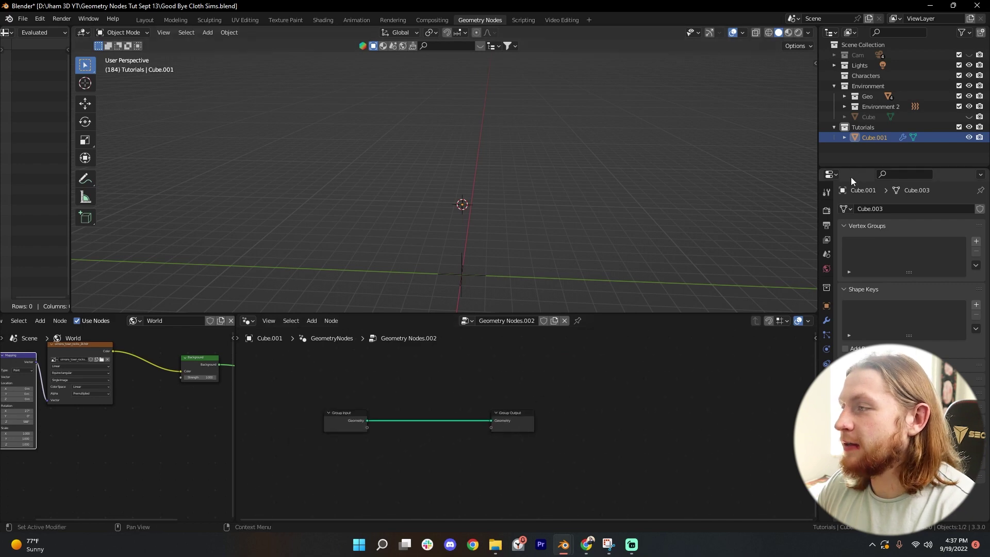
Rename the Cube.001 object as Ocean
double_click(879, 137)
text(Ocean)
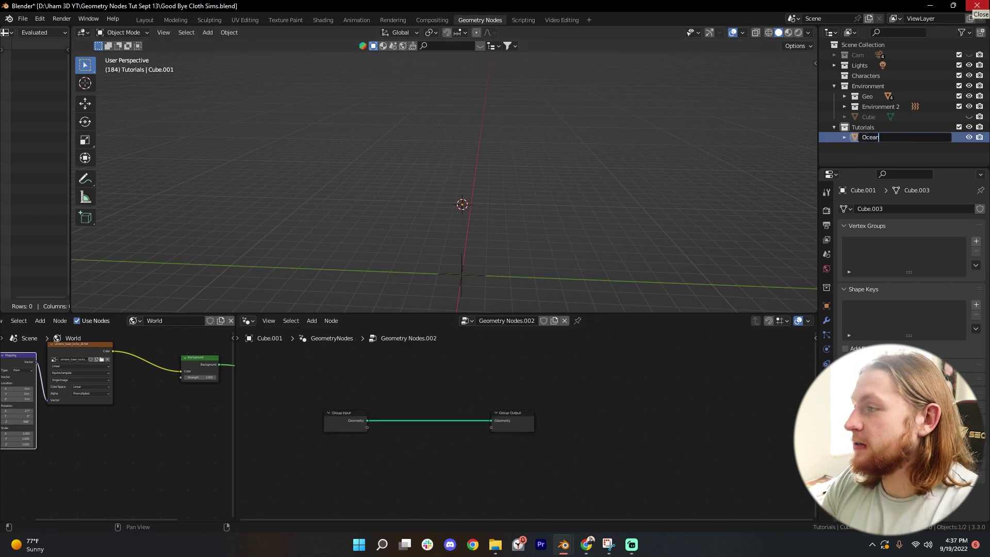
key(Return)
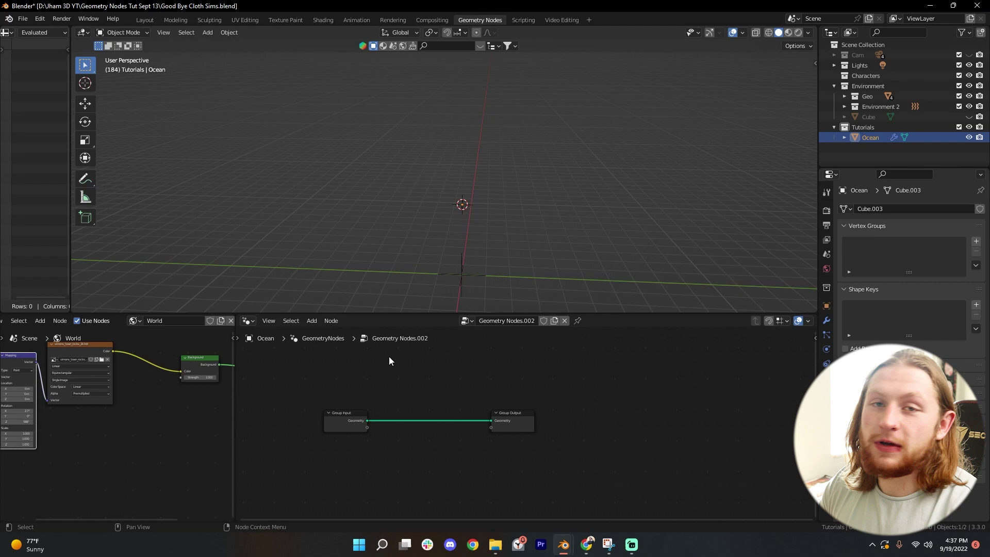
Rename the Ocean object's geometry node tree as Ocean Sim
middle_drag(424, 377, 480, 392)
scroll(472, 357, up, 2)
click(411, 403)
scroll(530, 413, up, 1)
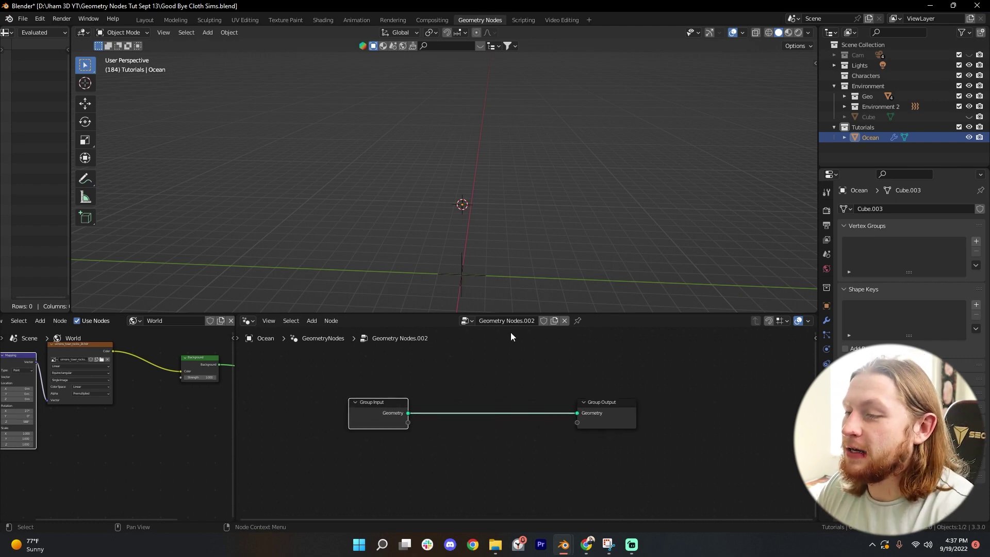
click(507, 321)
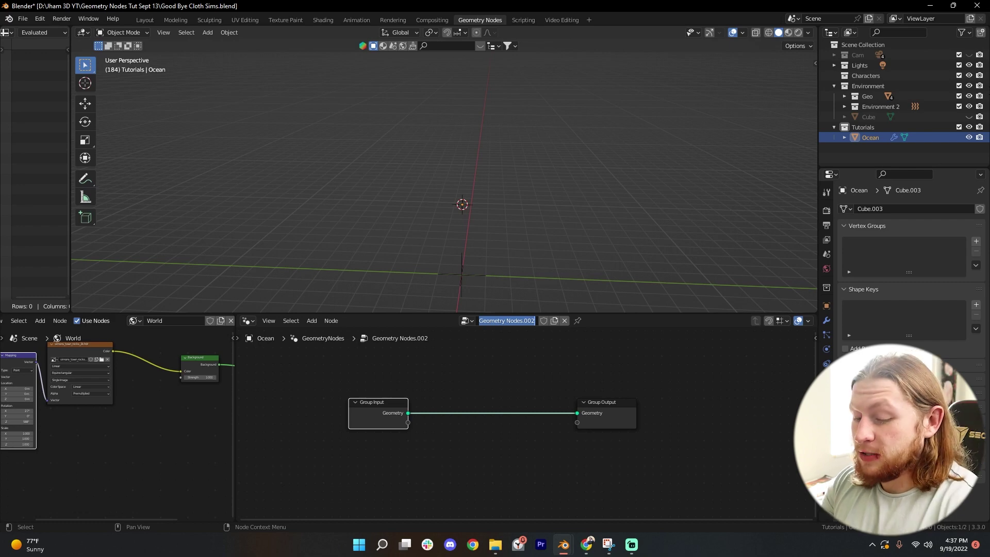
text(Ocean Sim)
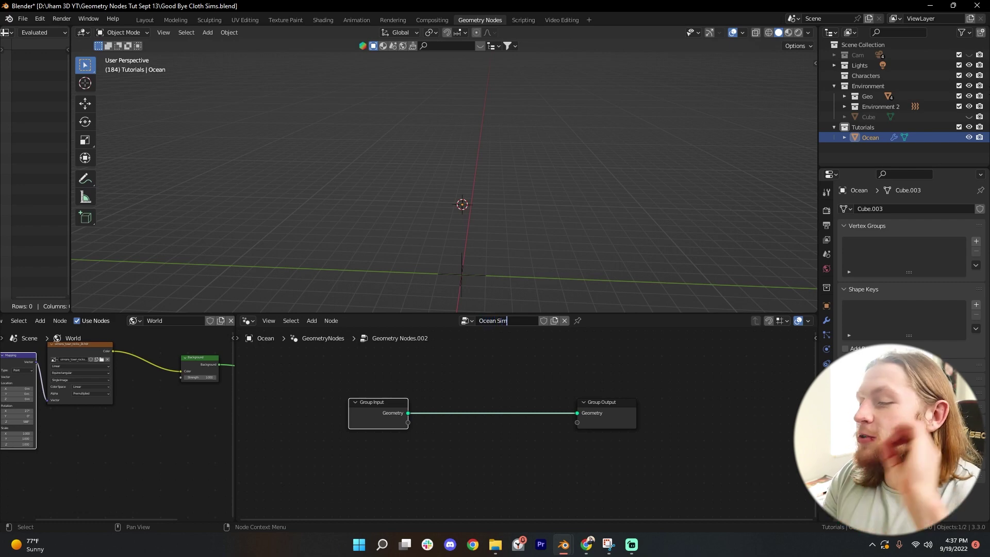
key(Return)
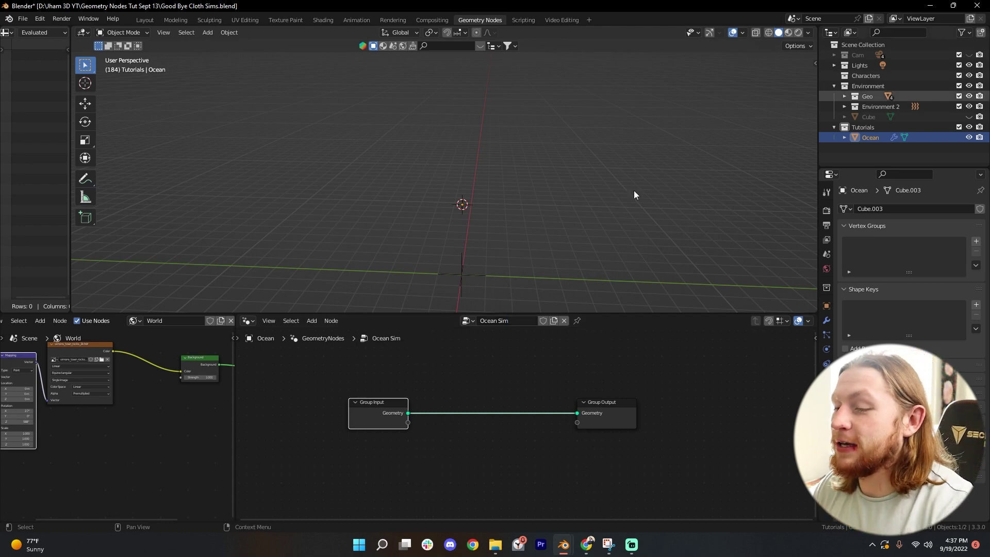
Delete the Group Input node from the Ocean Sim tree
click(414, 383)
drag(389, 404, 334, 398)
right_click(334, 398)
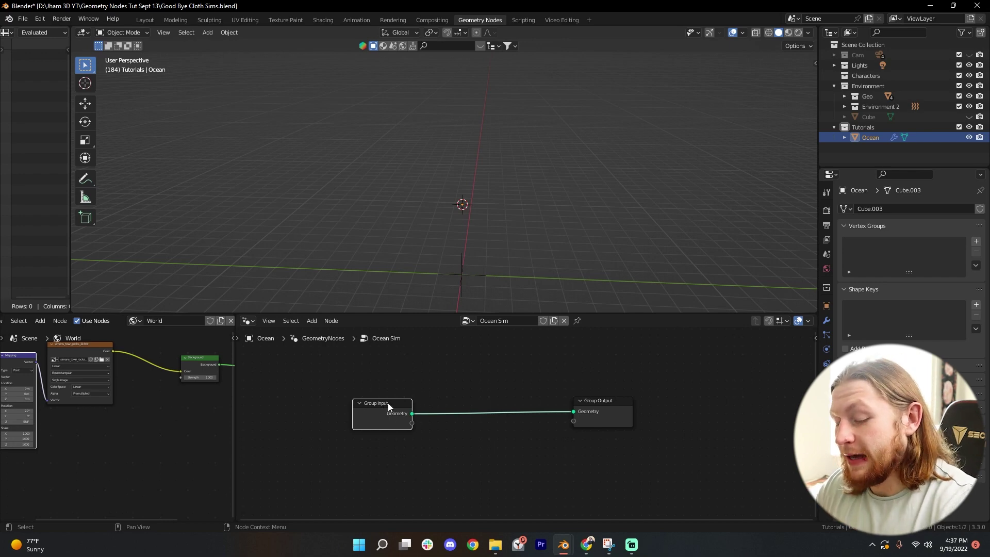
key(x)
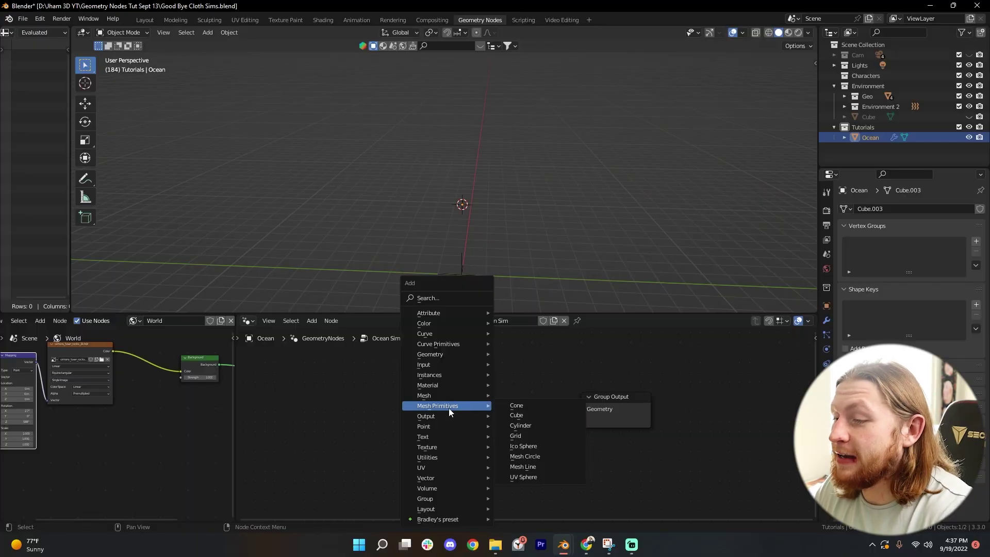
Add a Cube mesh primitive node and connect its Mesh output to the Group Output's Geometry
click(516, 415)
click(381, 418)
drag(409, 422, 581, 409)
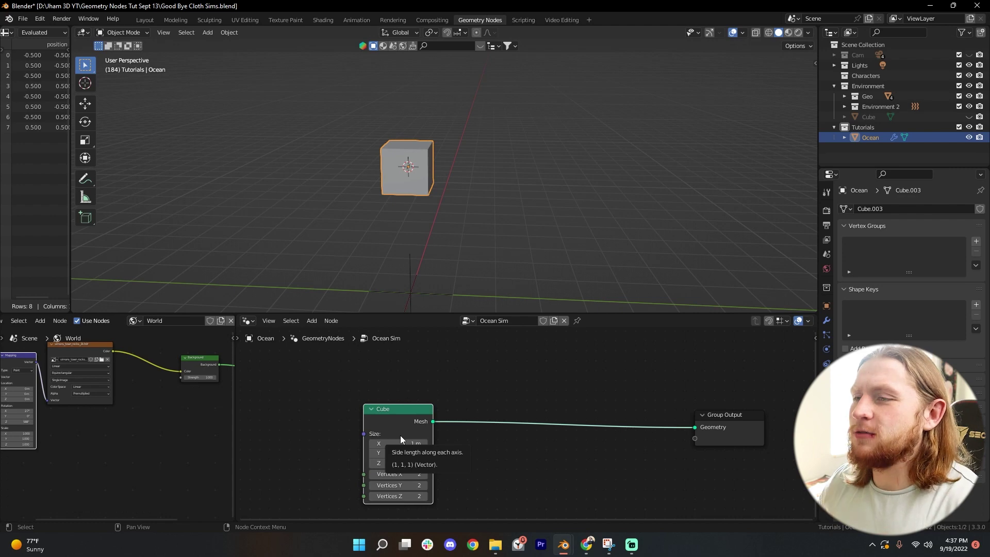
Insert a Set Position node on the link between the Cube node and the Group Output
scroll(523, 378, down, 1)
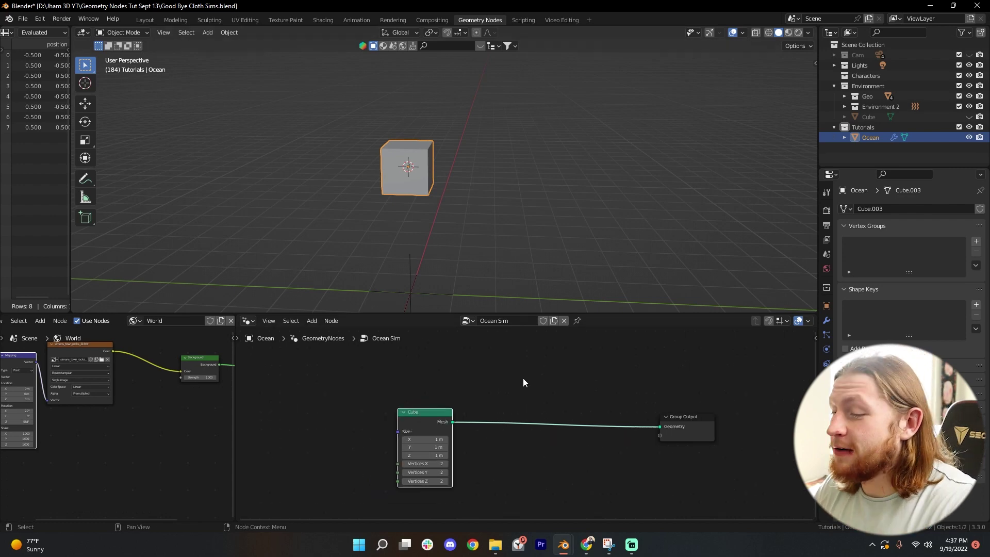
middle_drag(522, 378, 462, 373)
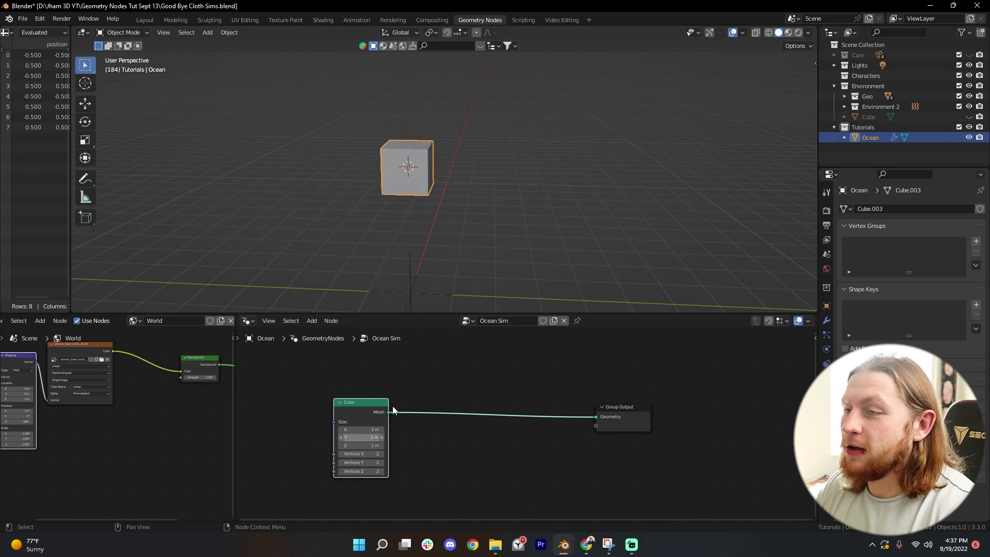
scroll(508, 432, down, 1)
scroll(517, 423, up, 3)
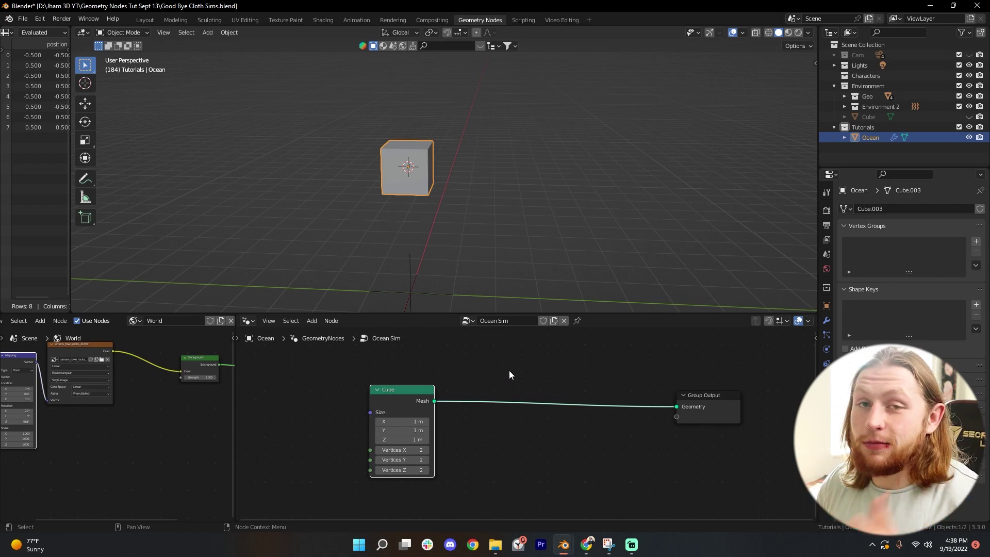
scroll(413, 413, down, 2)
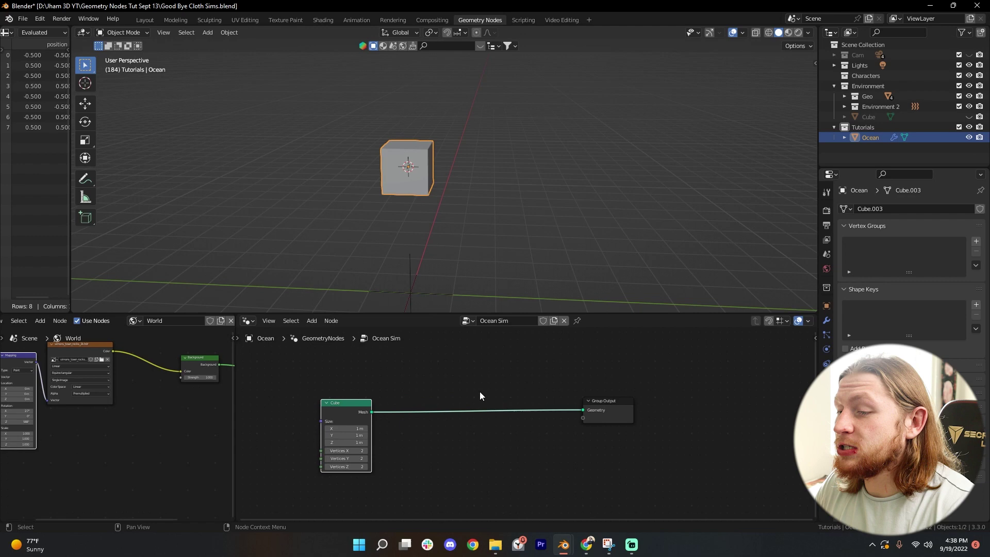
key(shift+a)
click(450, 284)
text(set)
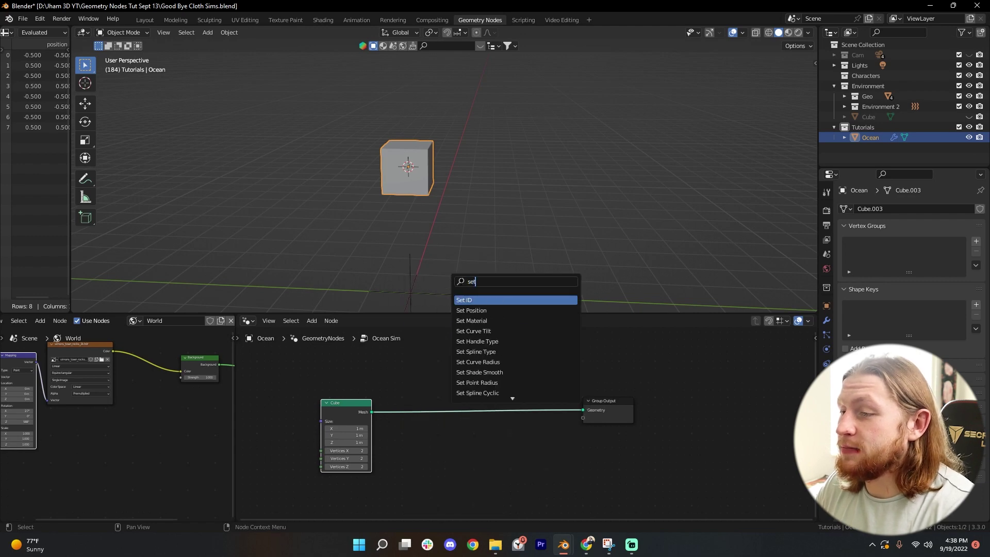
click(490, 311)
click(519, 419)
Reposition the Set Position and Cube nodes to leave more space between them
scroll(519, 424, up, 2)
middle_drag(517, 420, 531, 408)
drag(526, 374, 530, 387)
middle_drag(366, 431, 484, 415)
click(410, 382)
drag(410, 382, 387, 377)
middle_drag(536, 412, 468, 404)
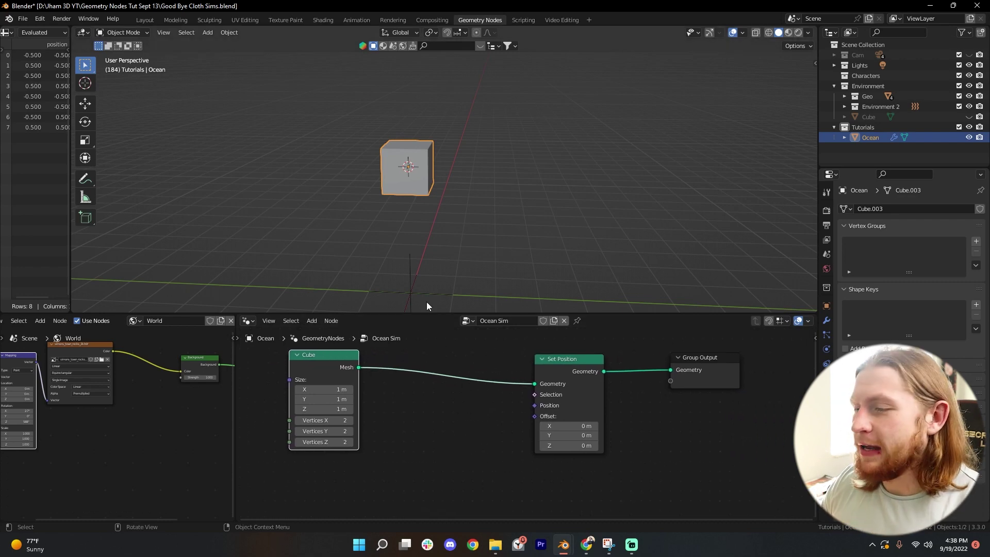
mouse_move(568, 426)
mouse_down()
mouse_move(510, 426)
mouse_move(573, 434)
mouse_up()
right_click(570, 426)
right_click(566, 435)
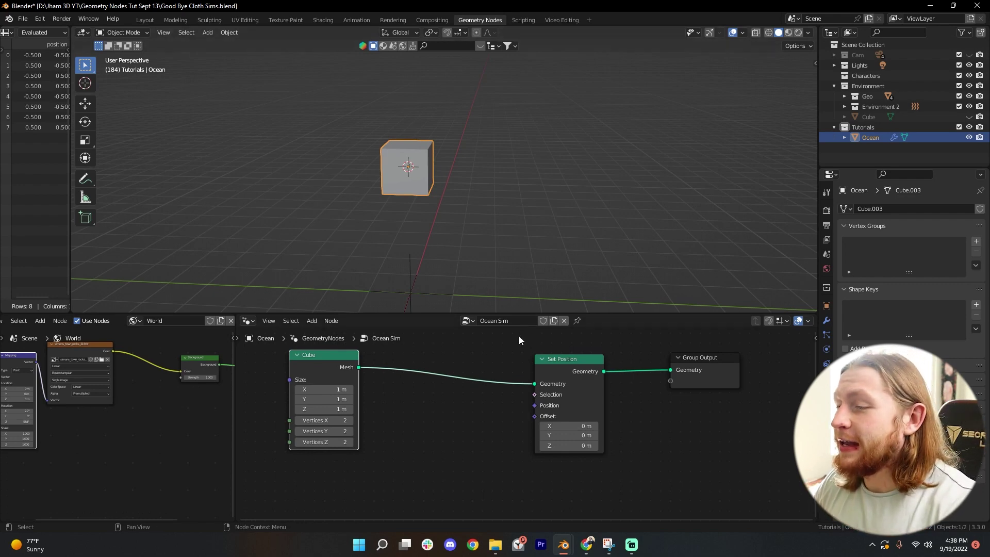
Add a Noise Texture node and connect its Color output to the Offset input of the Set Position node
scroll(516, 361, down, 1)
middle_drag(502, 451, 496, 451)
key(shift+a)
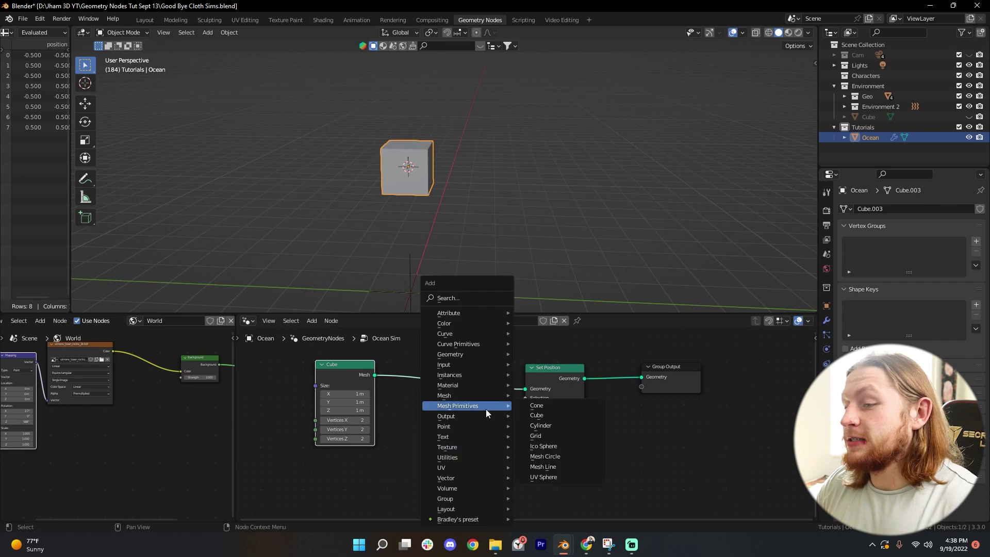
key(shift+a)
mouse_move(441, 447)
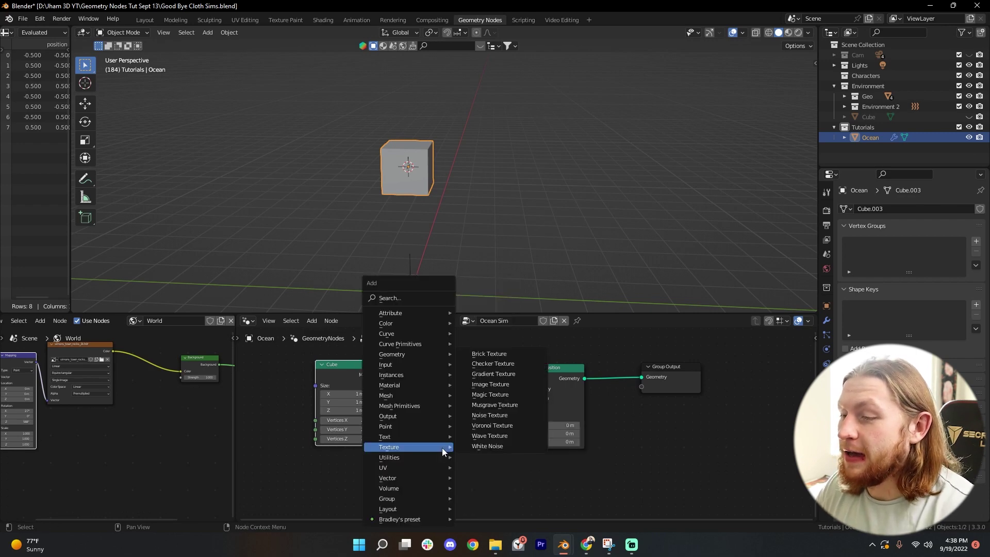
click(514, 414)
click(483, 436)
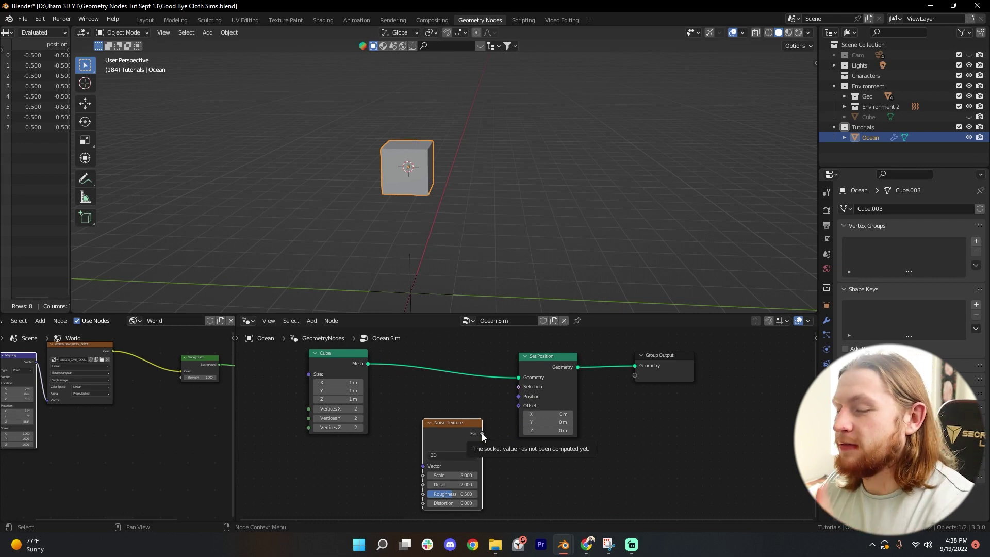
drag(482, 443, 521, 410)
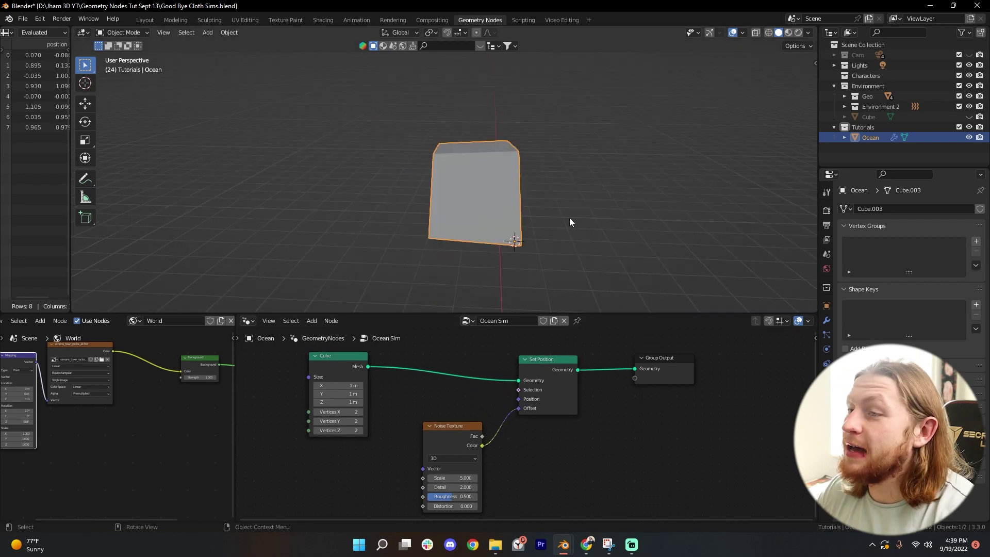
Lower the Noise Texture node's Scale to 0.2
middle_drag(570, 217, 489, 216)
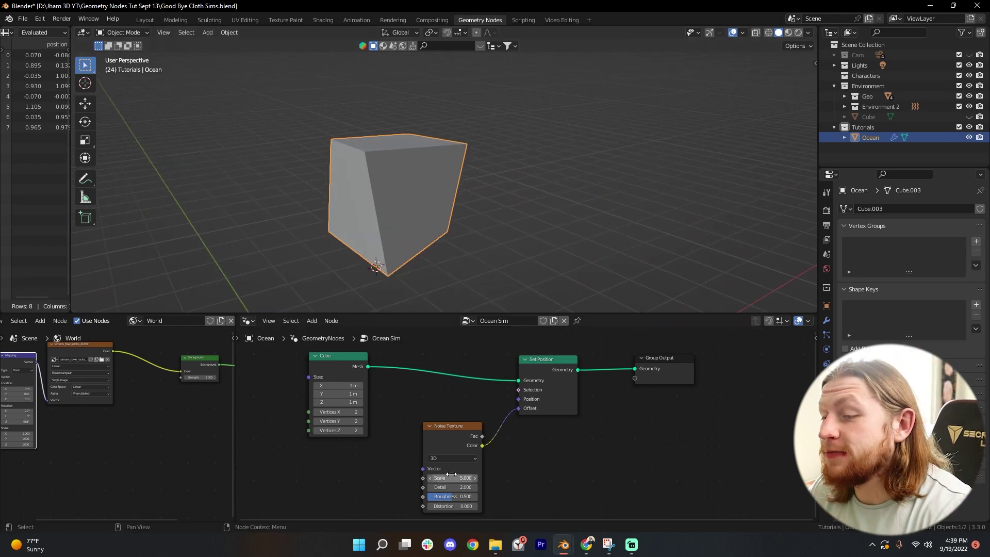
mouse_move(457, 478)
mouse_down()
mouse_move(486, 478)
mouse_move(443, 478)
mouse_up()
middle_drag(426, 223, 466, 245)
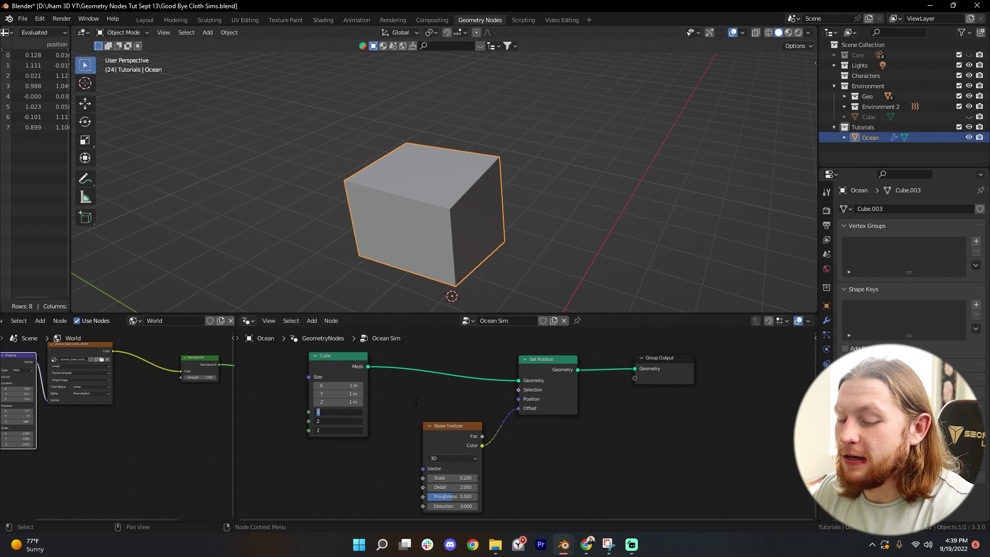
Set the Cube node's Vertices X, Y and Z to 12 and inspect the bent cube from several angles
text(12)
key(Return)
middle_drag(484, 254, 536, 207)
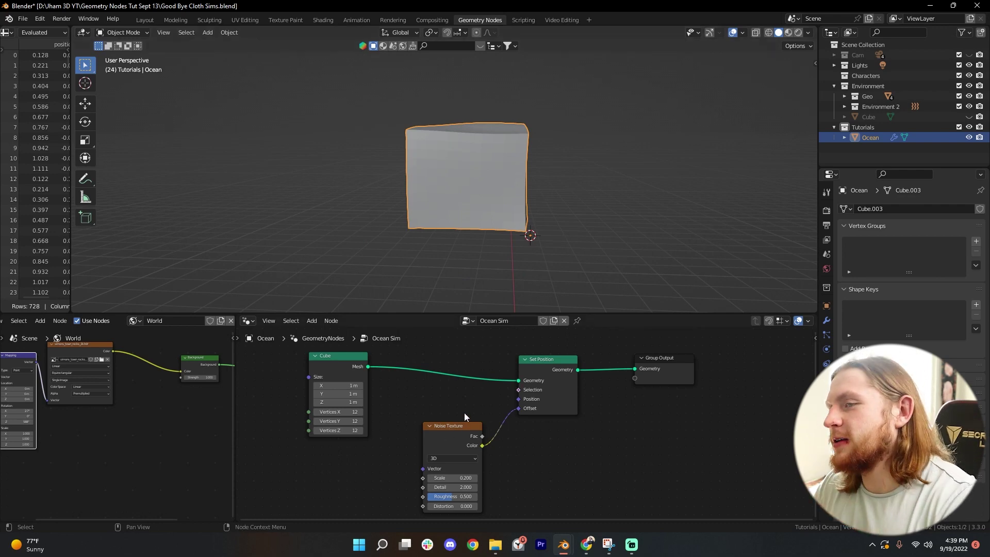
middle_drag(557, 206, 485, 227)
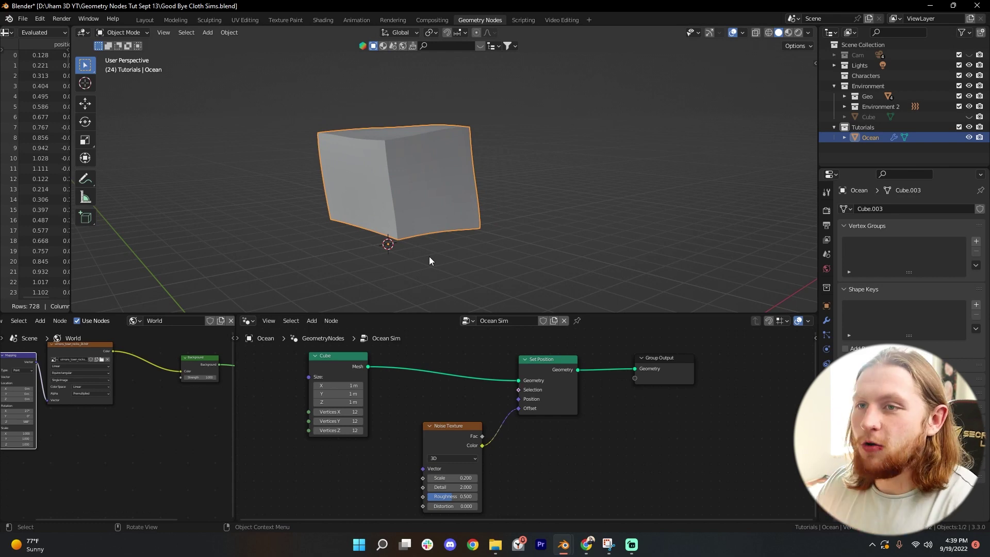
middle_drag(429, 256, 526, 225)
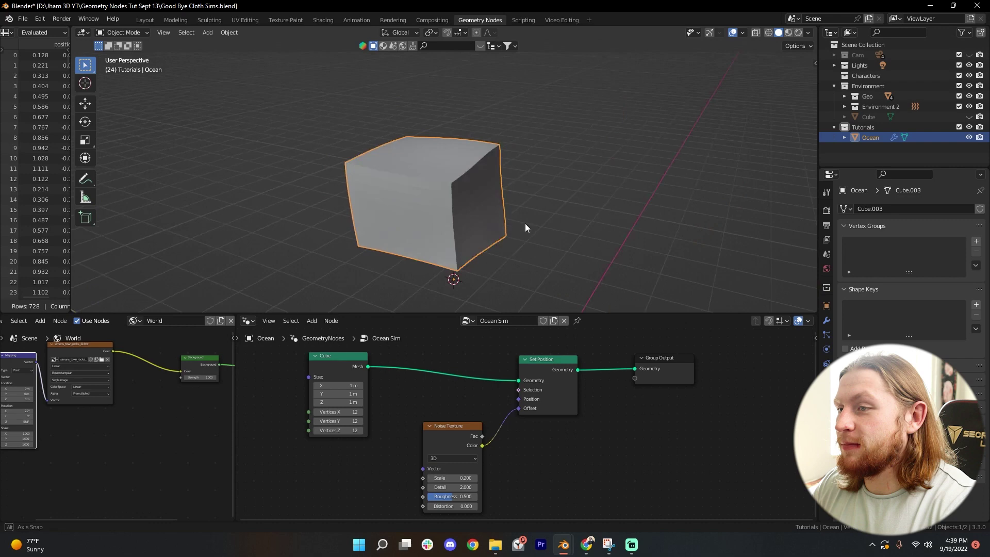
Add a Scene Time node to the Ocean Sim tree, beside the Noise Texture node's inputs
scroll(546, 173, up, 3)
scroll(449, 436, down, 2)
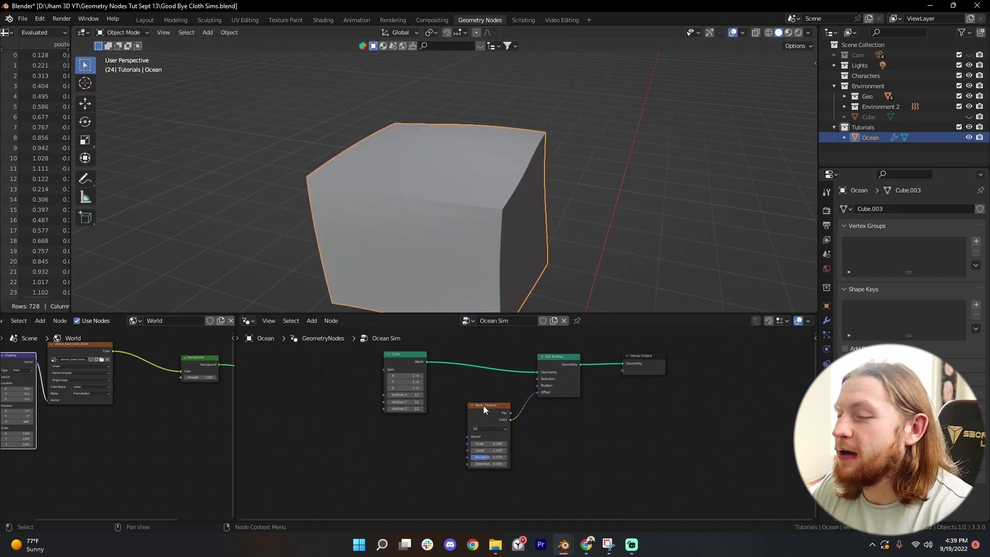
click(474, 407)
key(shift+a)
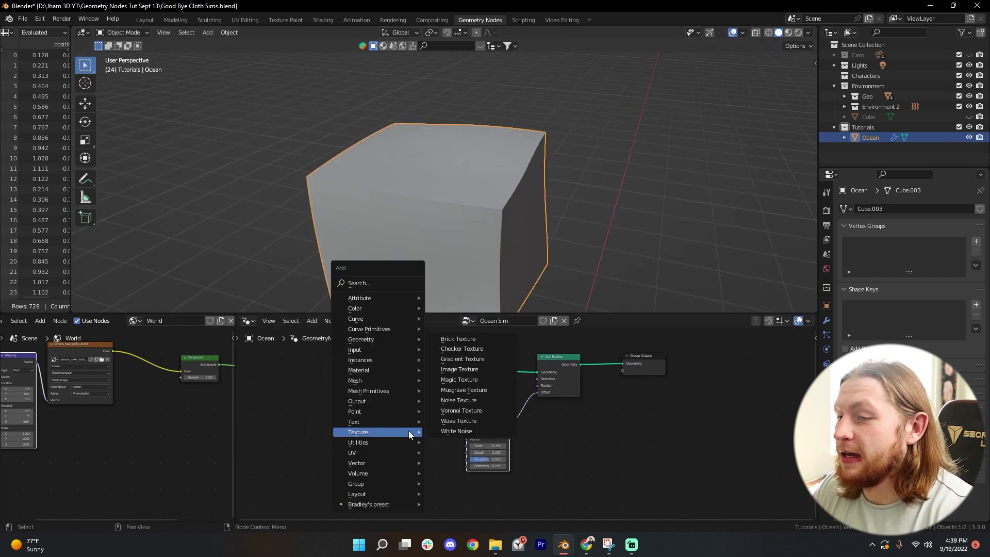
click(361, 284)
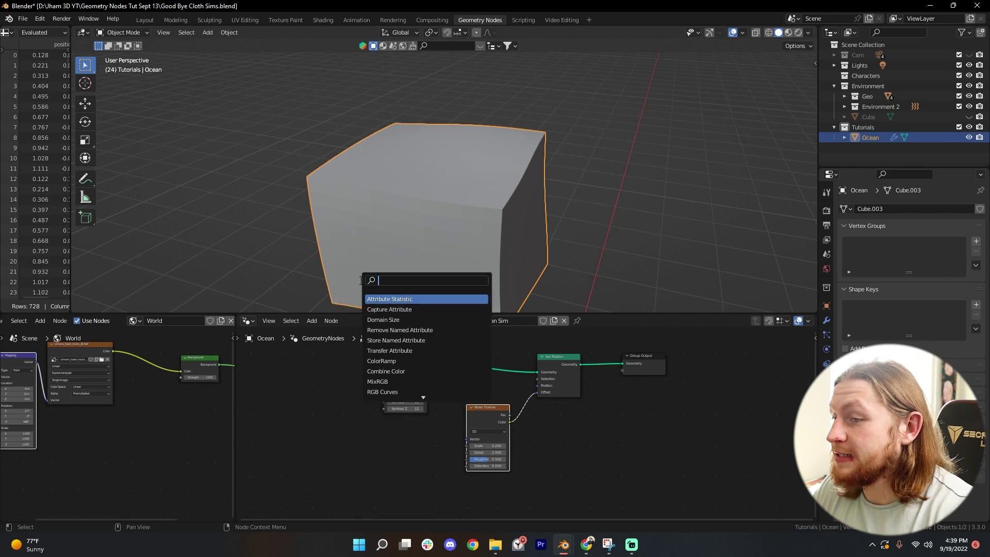
text(scene time)
key(Return)
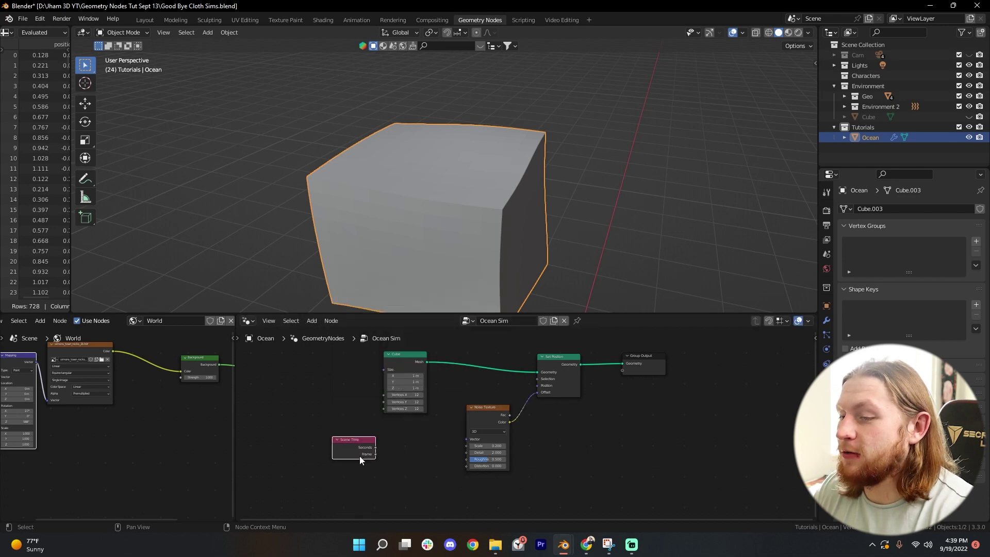
scroll(388, 444, up, 2)
drag(344, 453, 259, 457)
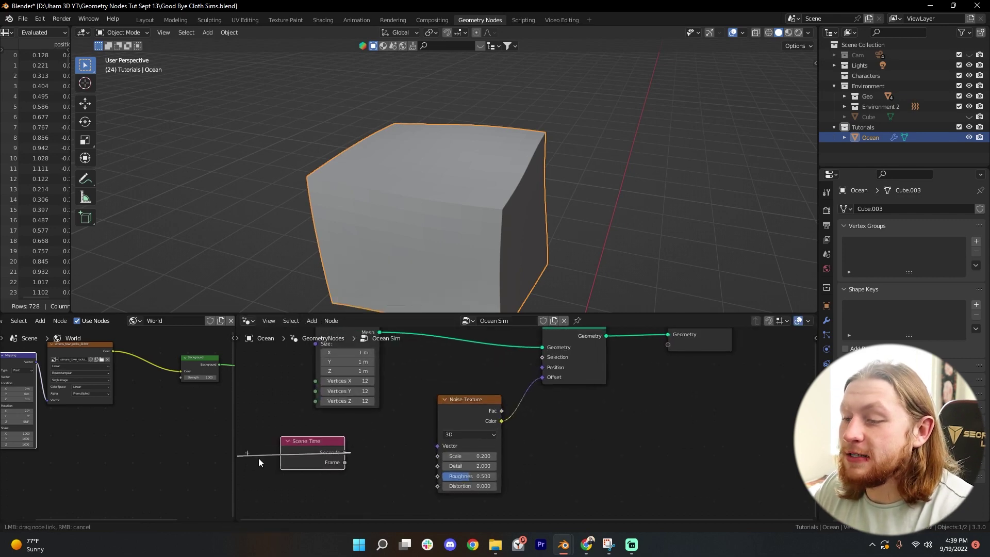
drag(346, 436, 349, 435)
key(Escape)
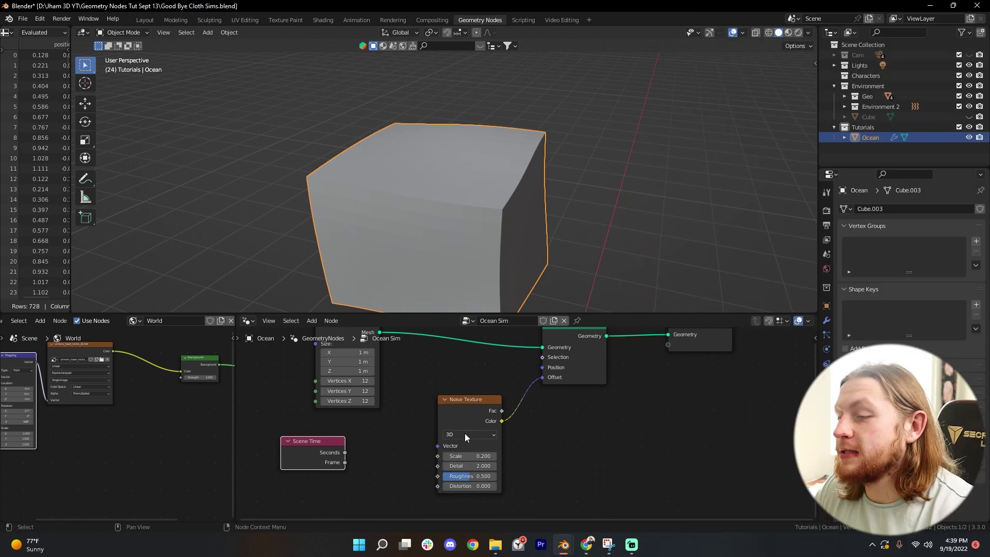
Switch the Noise Texture to 4D and connect the Scene Time node's Seconds output to its W input
click(478, 407)
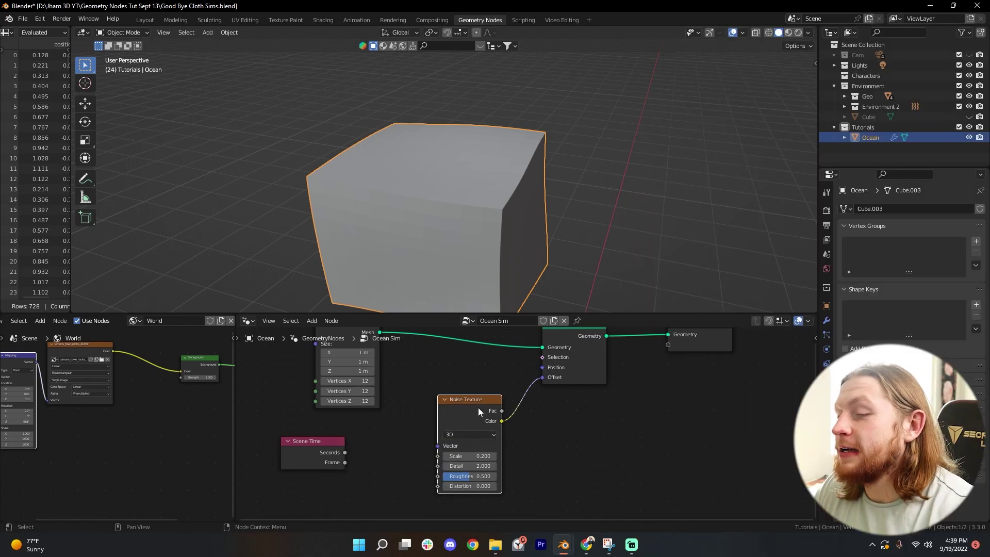
click(477, 436)
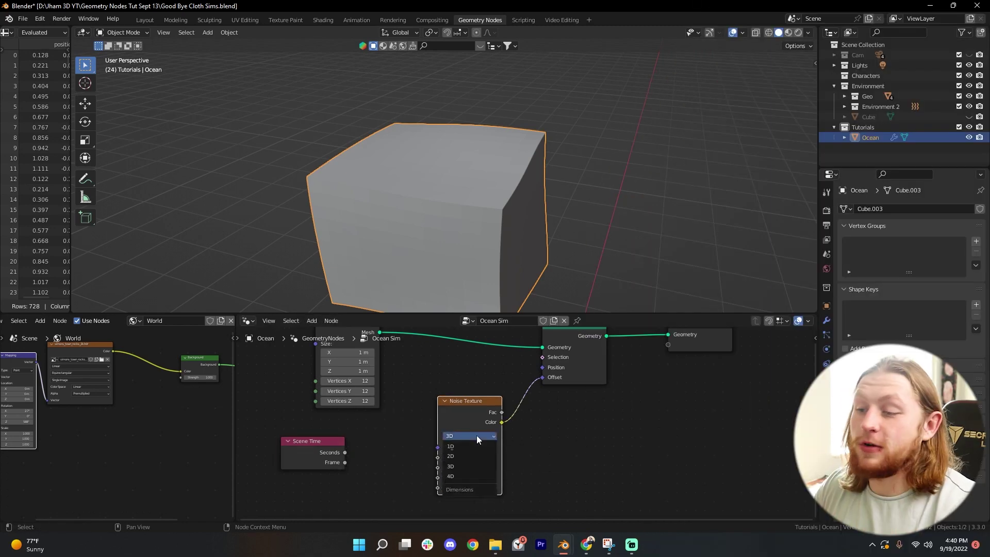
click(472, 475)
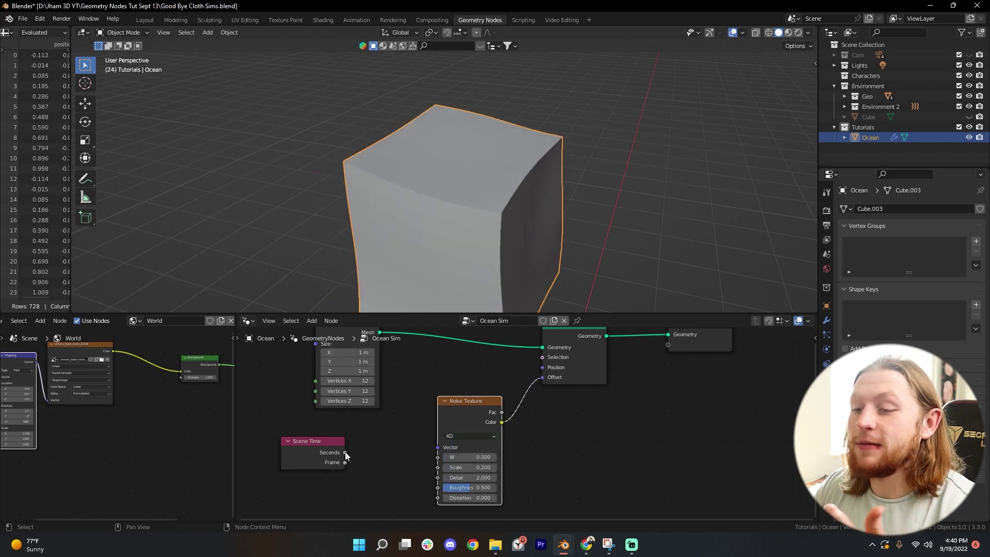
drag(345, 452, 345, 436)
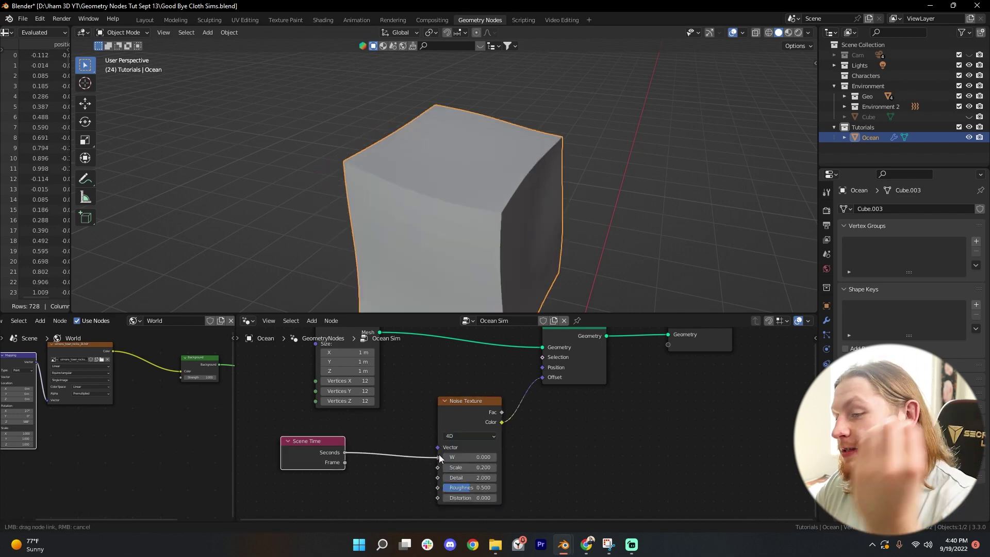
drag(440, 457, 440, 458)
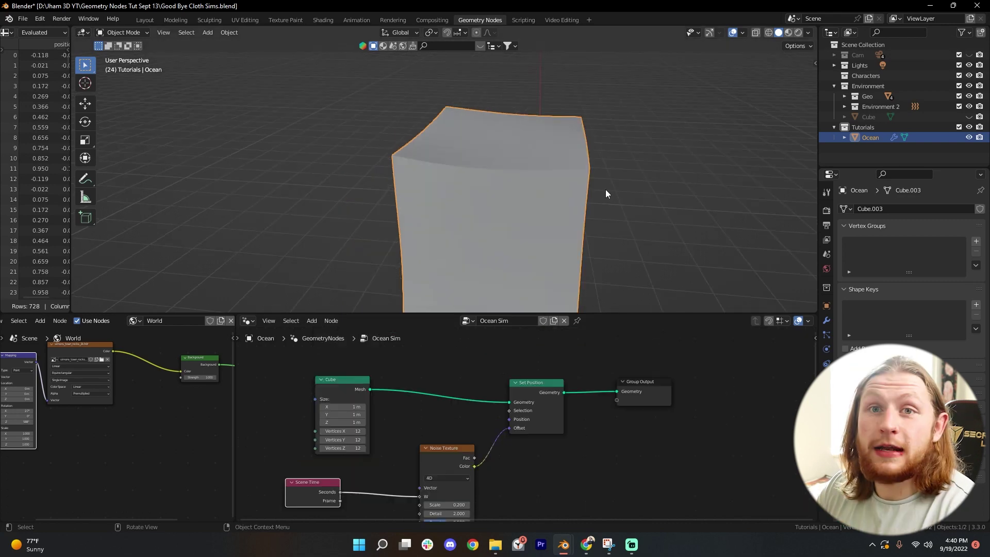
Play the animation, examine the moving cube from several angles, and stop playback
key(space)
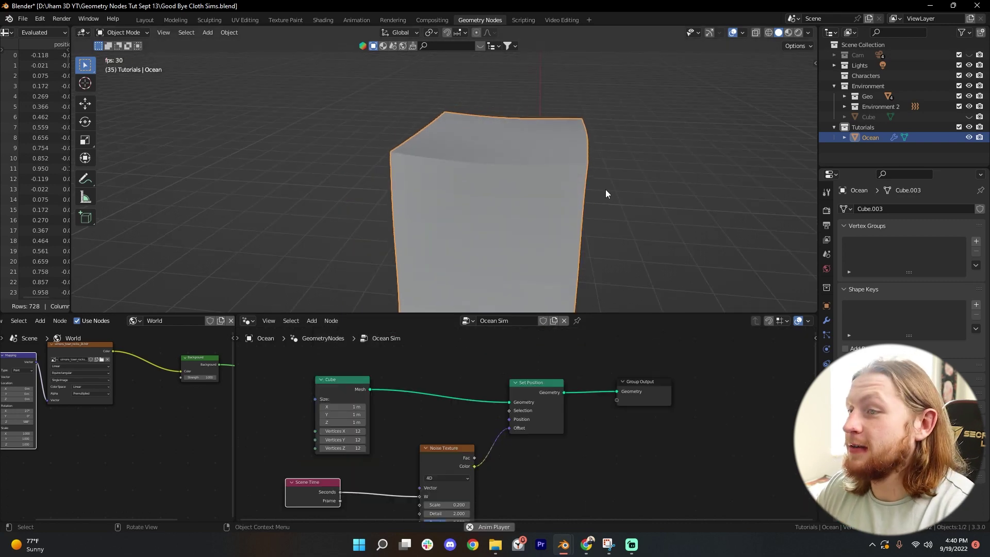
middle_drag(606, 193, 572, 205)
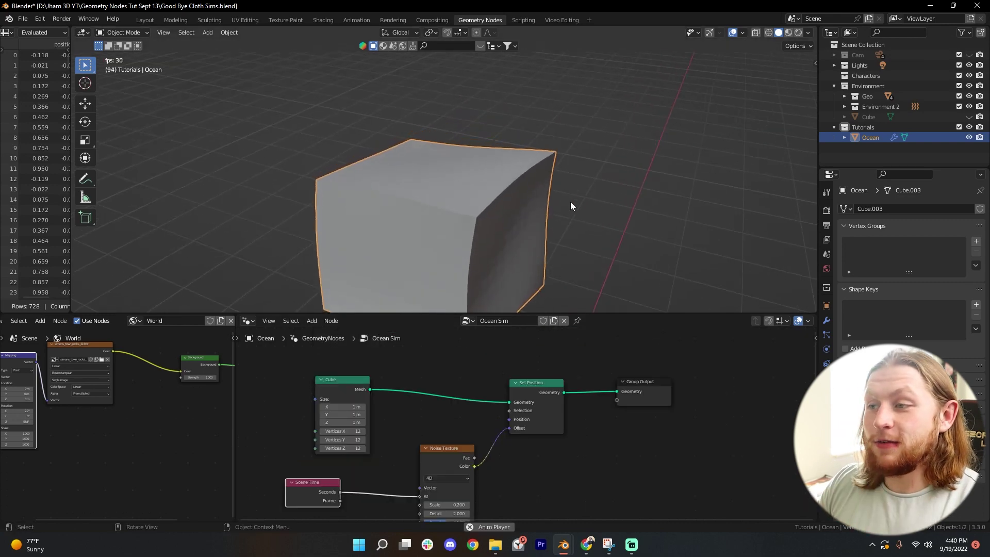
middle_drag(571, 202, 539, 177)
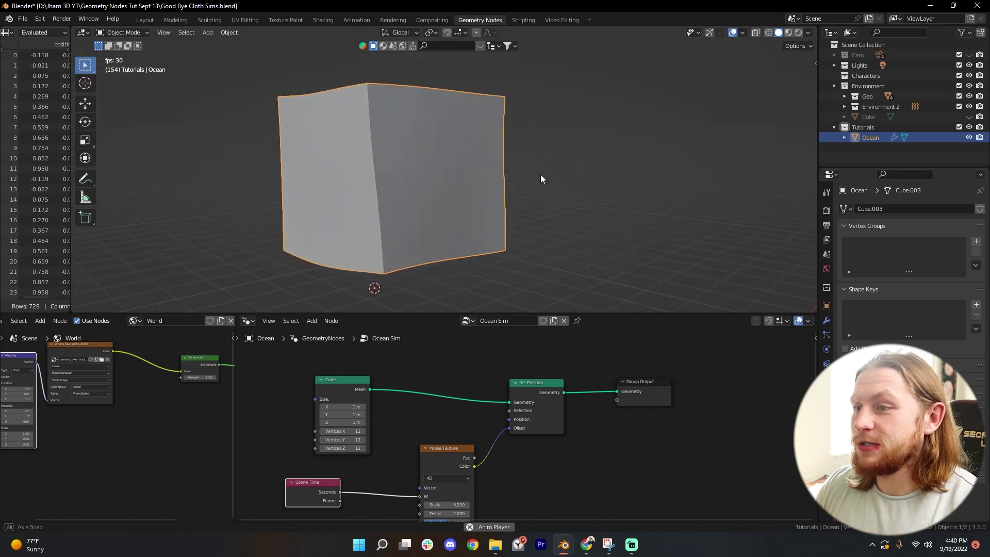
scroll(476, 410, down, 4)
key(space)
middle_drag(466, 233, 511, 258)
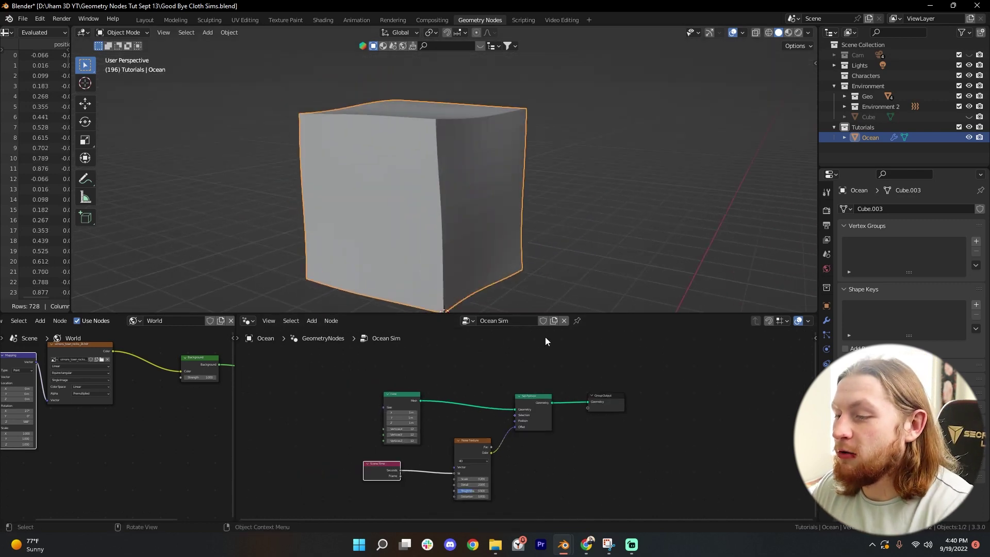
Raise the Noise Texture node's Detail to 10.7 and play the animation
scroll(494, 437, up, 2)
middle_drag(520, 293, 542, 304)
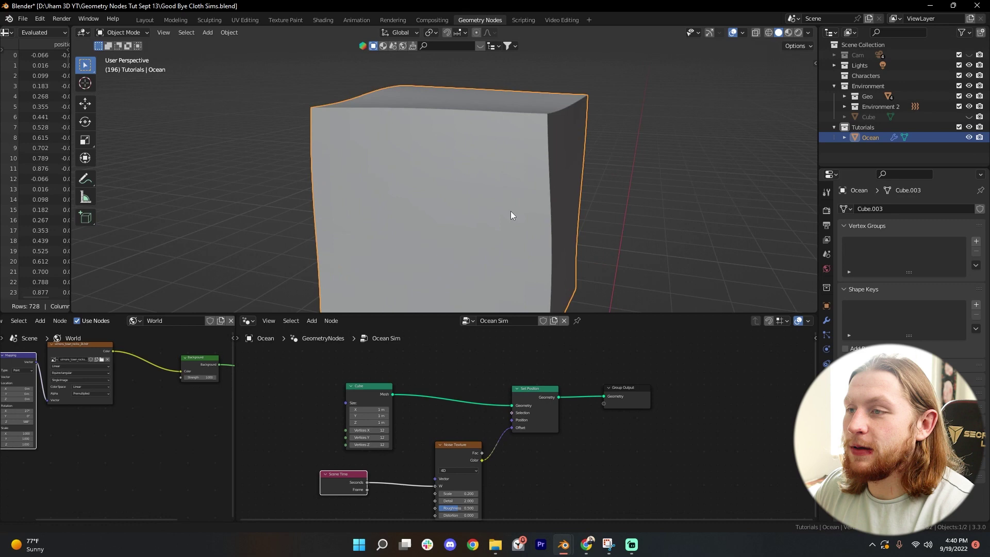
middle_drag(510, 211, 511, 222)
scroll(472, 447, up, 3)
middle_drag(460, 456, 487, 393)
drag(488, 399, 484, 400)
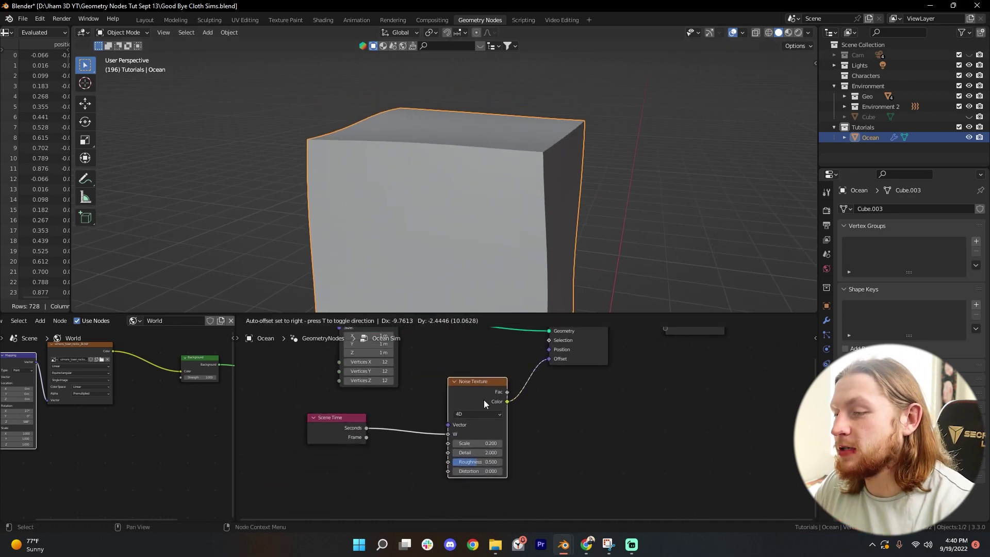
drag(478, 453, 500, 452)
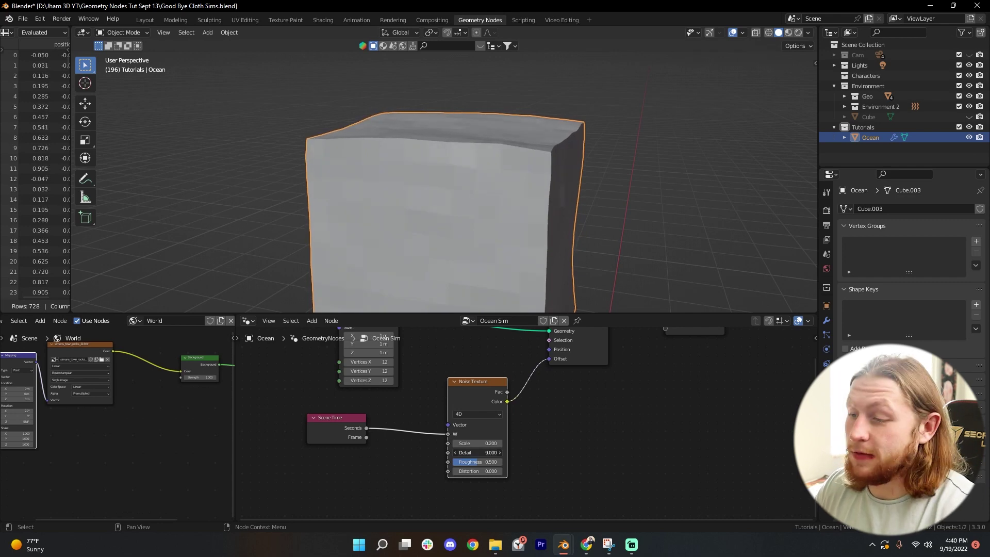
key(space)
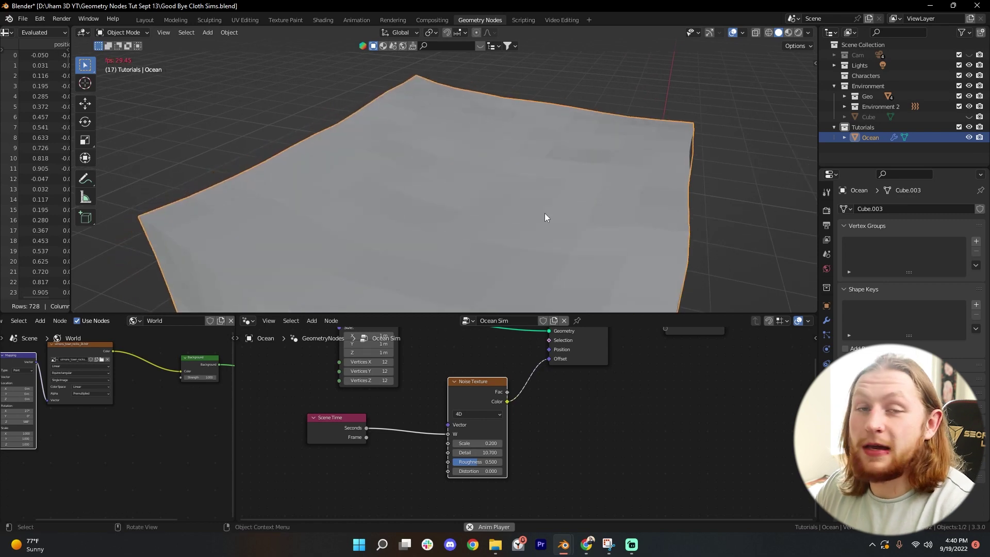
scroll(516, 399, down, 2)
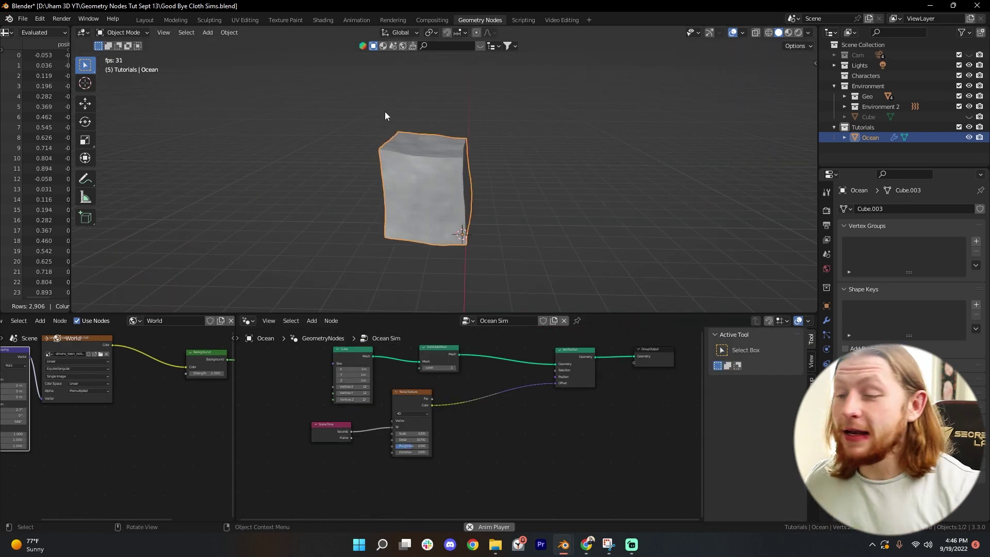
Insert a Vector Math node on the link between the Noise Texture's Color and the Set Position node's Offset
key(shift+a)
text(add)
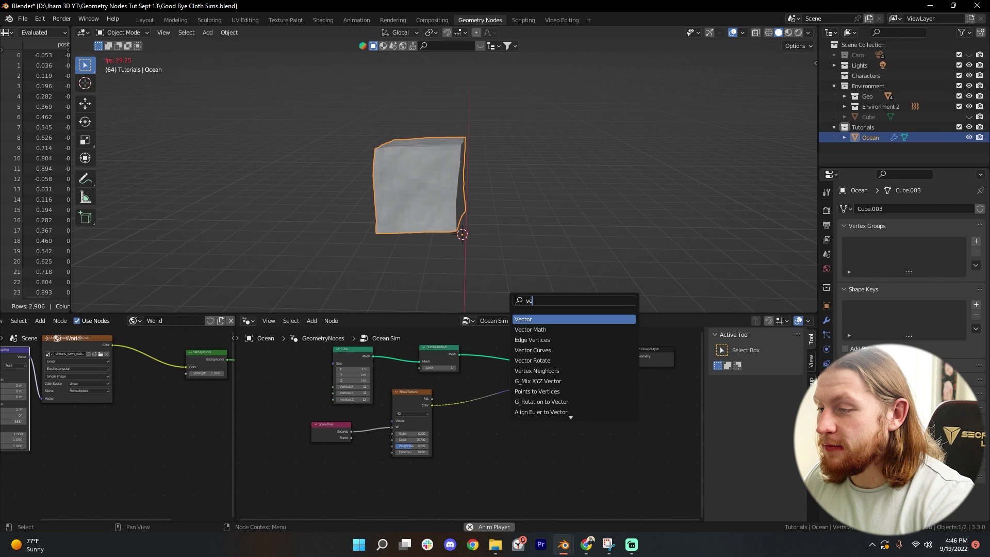
key(Return)
click(481, 388)
scroll(509, 394, up, 2)
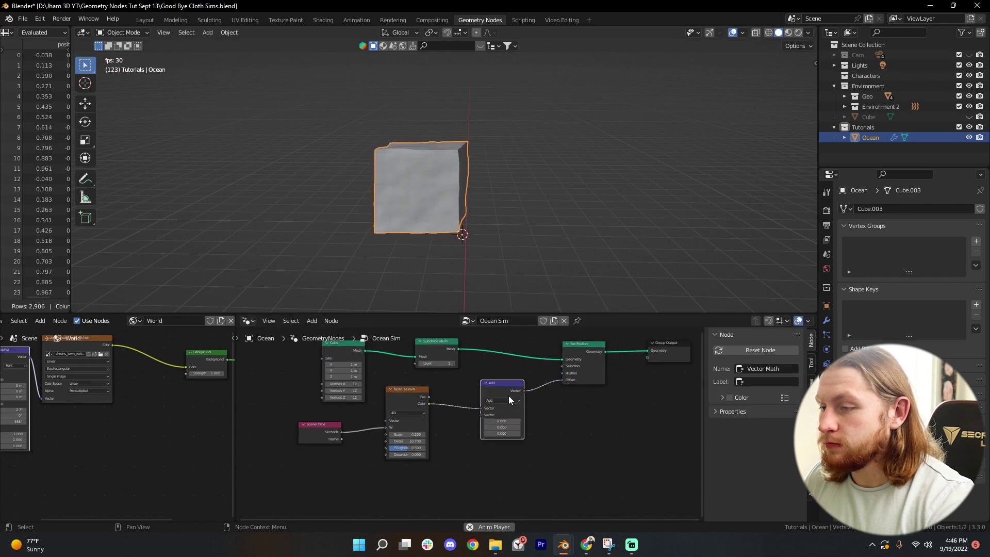
Change the Vector Math node's operation to Subtract and view the animated cube from the front
click(512, 399)
click(515, 381)
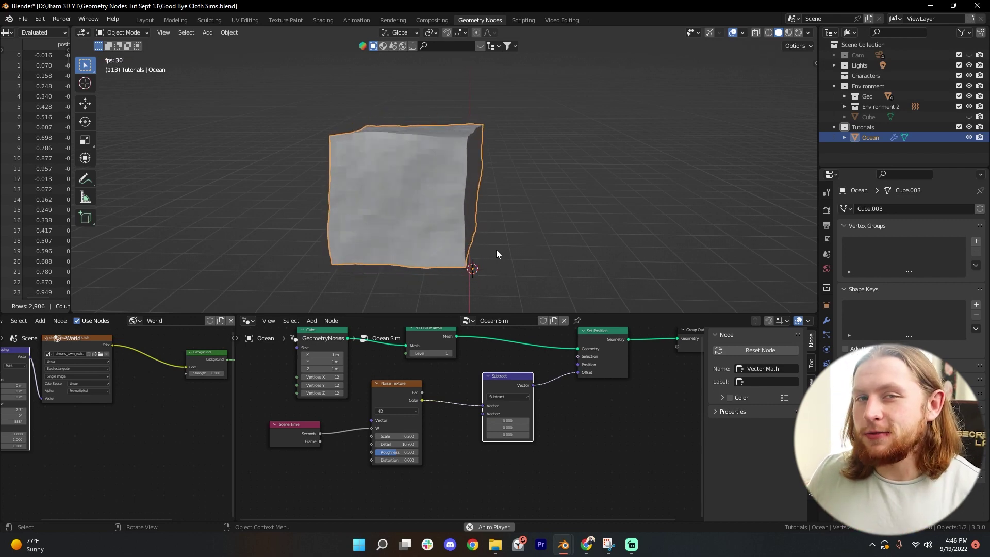
scroll(529, 193, down, 1)
middle_drag(529, 194, 564, 205)
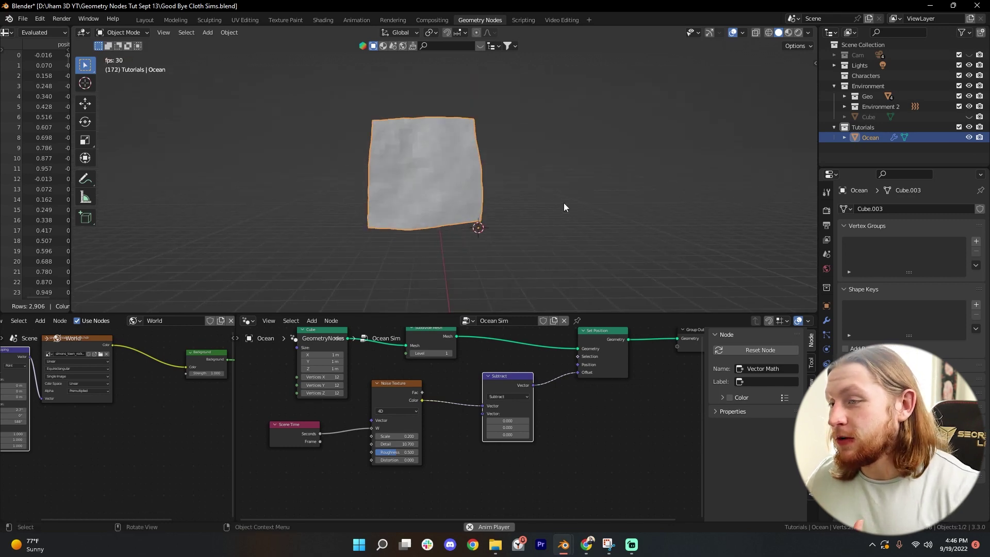
scroll(564, 205, up, 1)
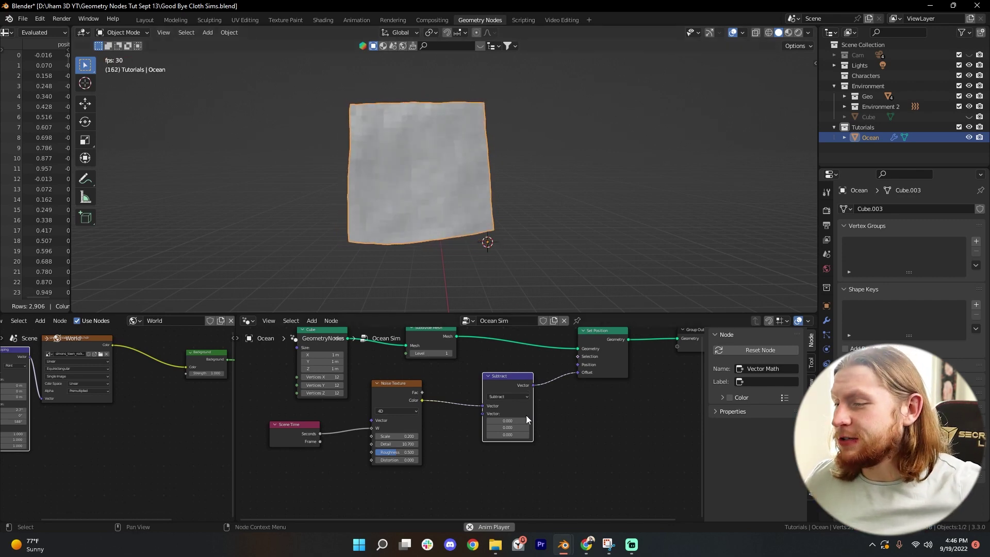
Set all three components of the Subtract node's second vector to 0.5
drag(500, 382, 491, 379)
right_click(490, 378)
drag(506, 421, 527, 435)
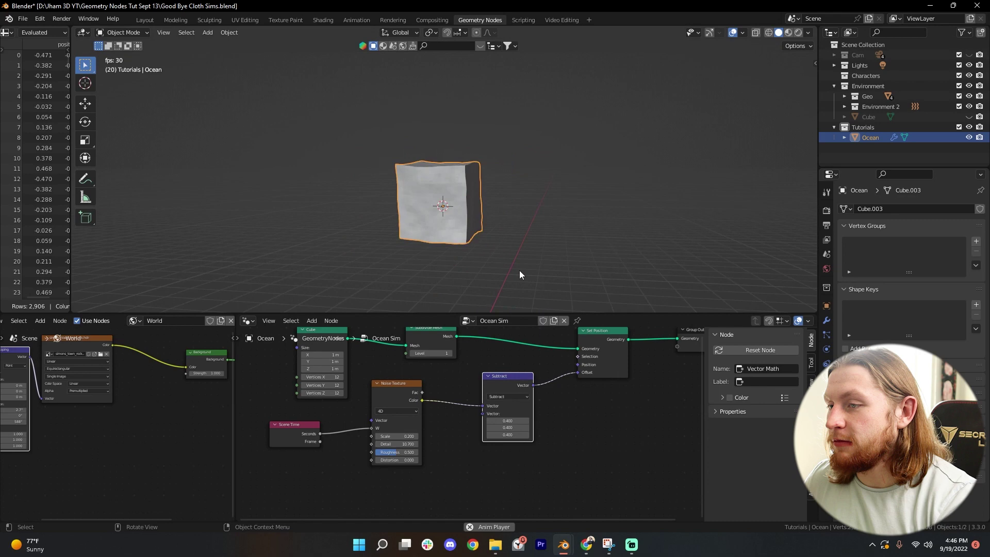
drag(507, 421, 507, 435)
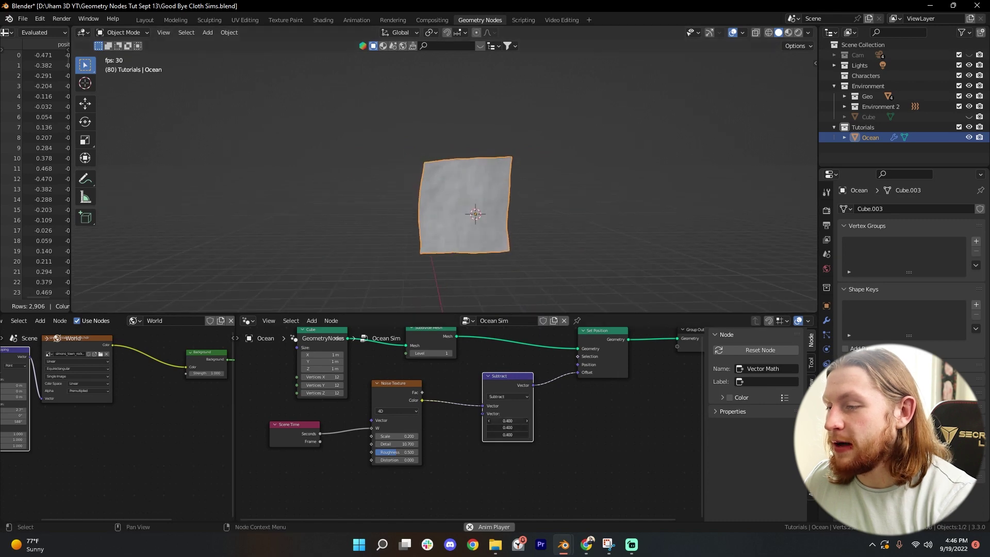
text(0.5)
key(Return)
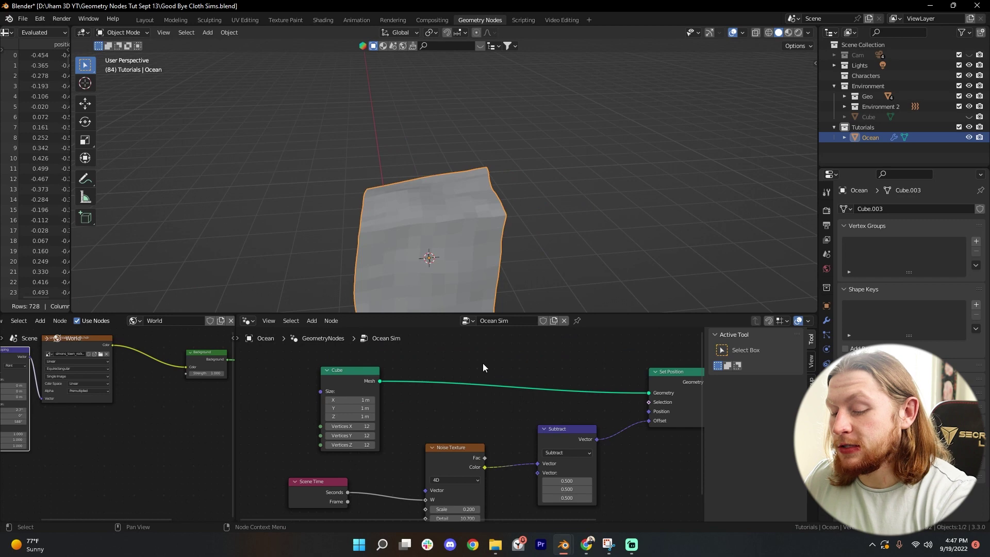
Add a Subdivide Mesh node on the link between the Cube and Set Position nodes
key(shift+a)
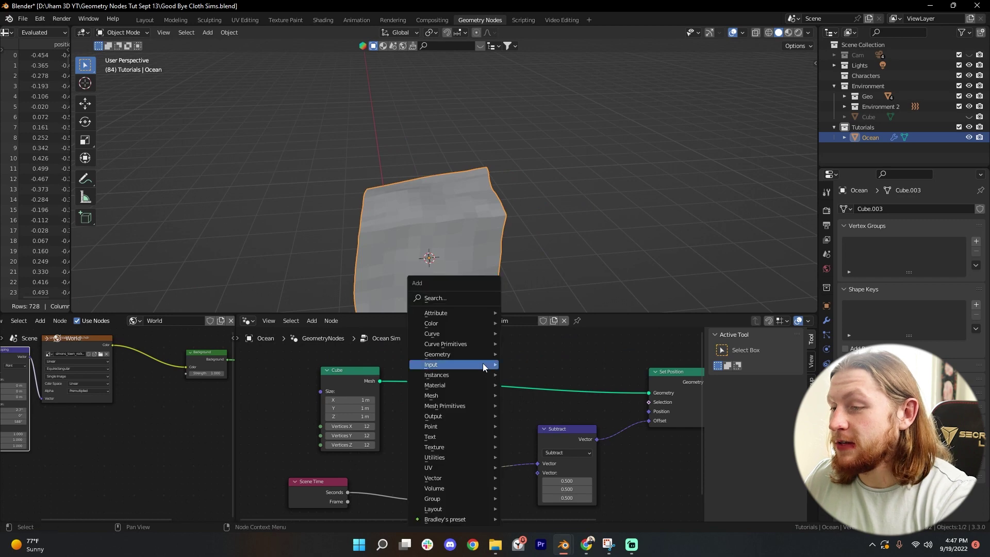
mouse_move(484, 367)
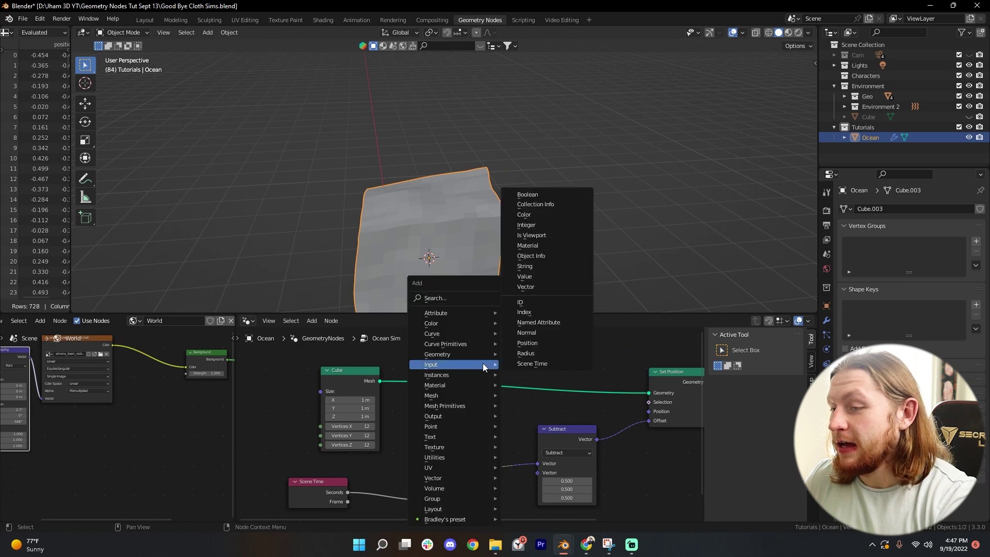
click(444, 296)
text(subdiv)
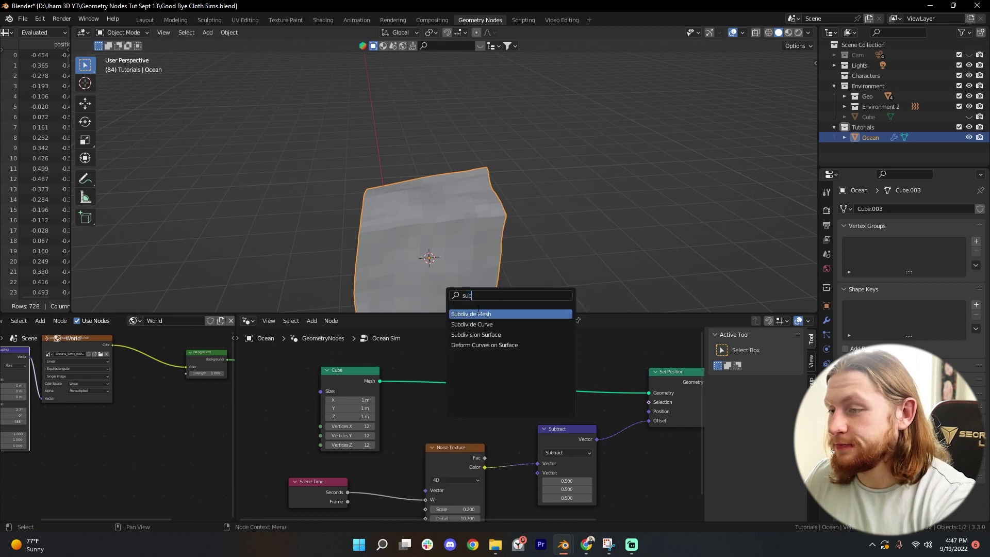
key(Return)
click(471, 376)
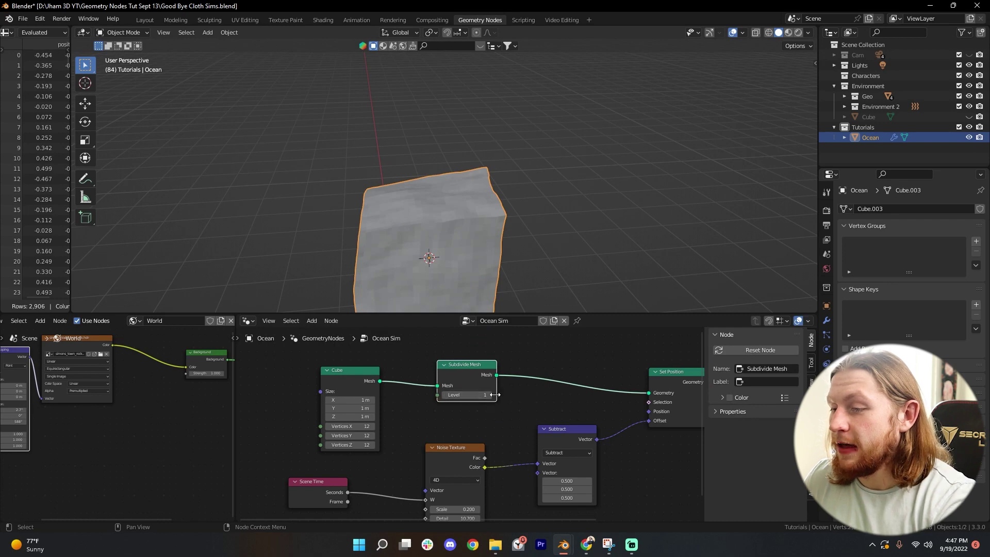
Raise the Subdivide Mesh level to 3 and play the animation to check the surface detail
click(490, 395)
click(491, 395)
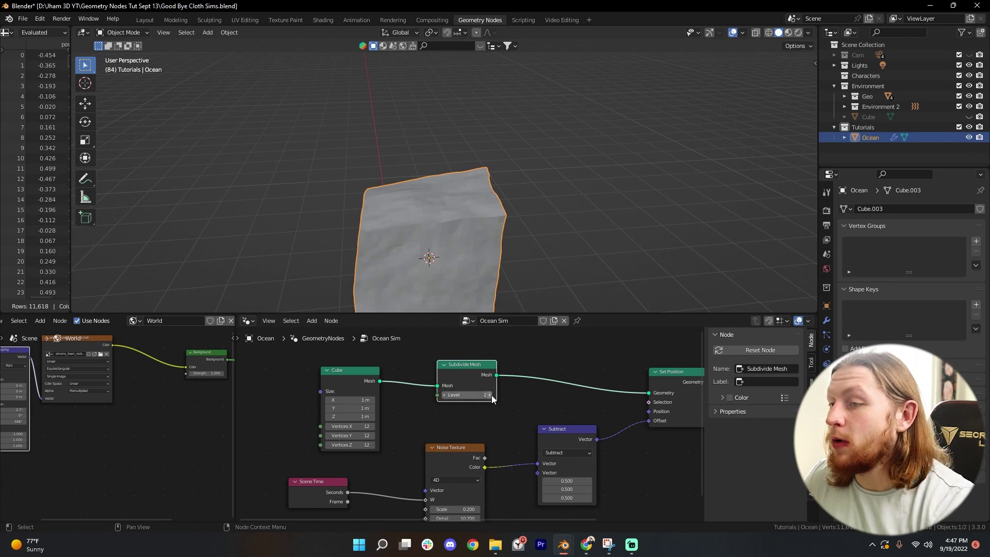
key(space)
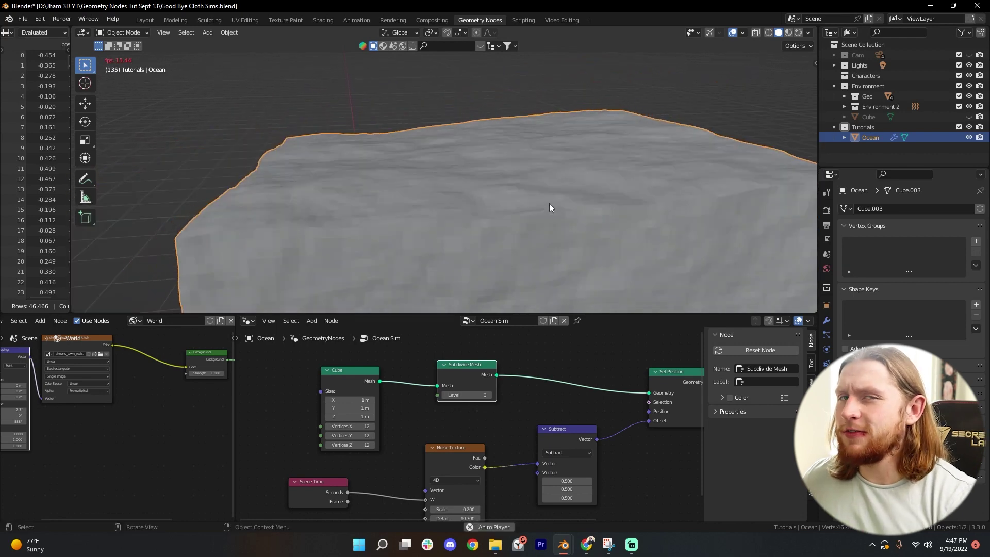
scroll(546, 200, up, 3)
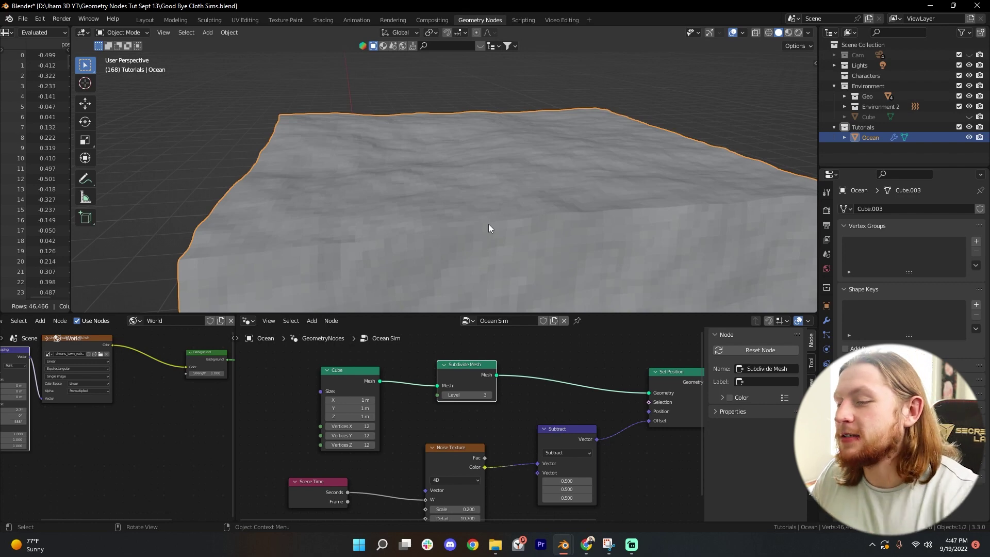
Duplicate the Subtract node and insert the copy between Scene Time's Seconds and the Noise Texture's W
click(578, 438)
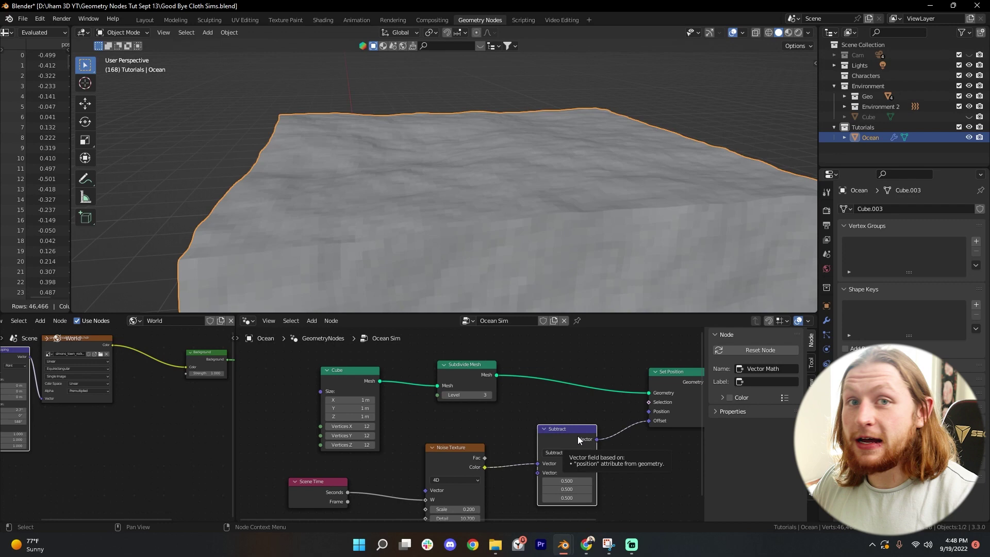
middle_drag(573, 434, 517, 415)
click(503, 427)
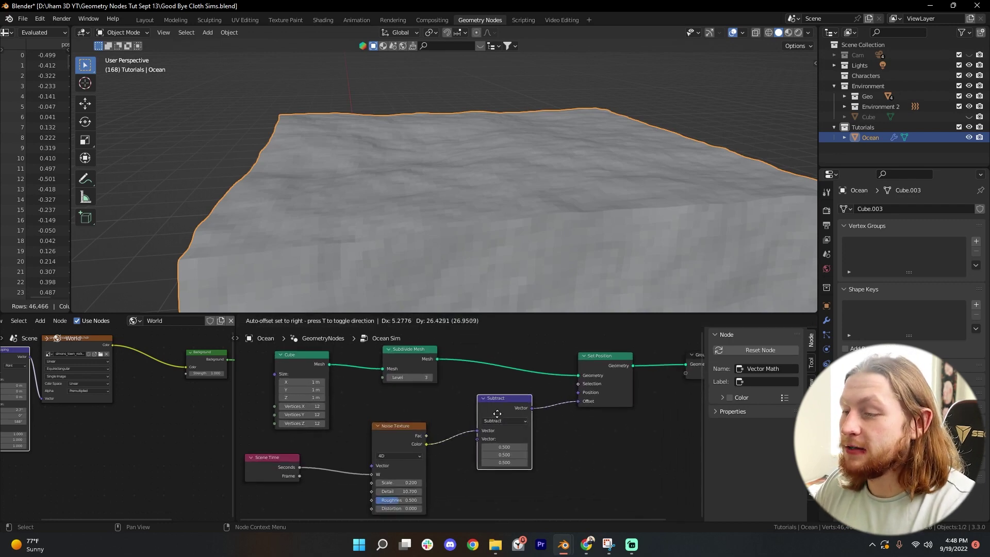
key(shift+d)
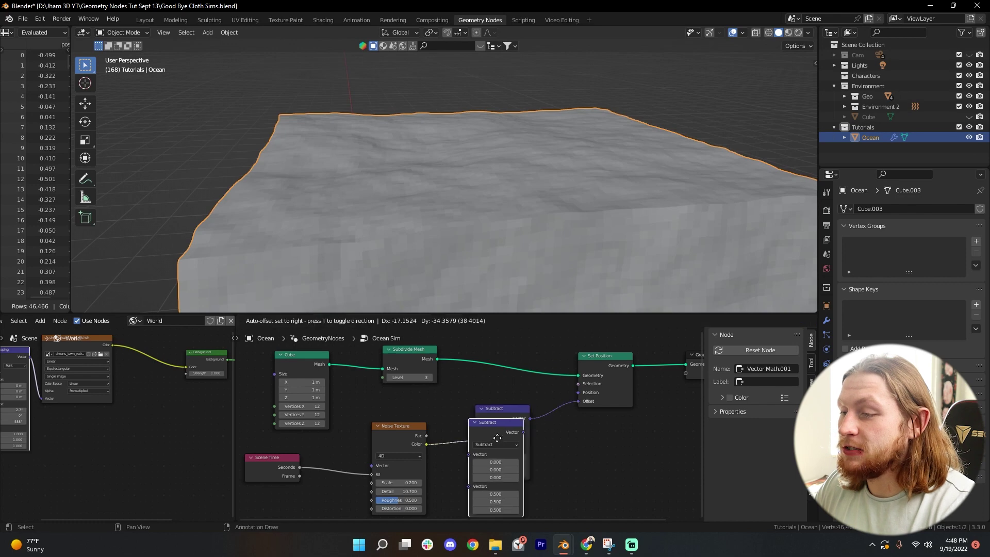
click(368, 461)
scroll(368, 461, up, 1)
middle_drag(368, 461, 447, 397)
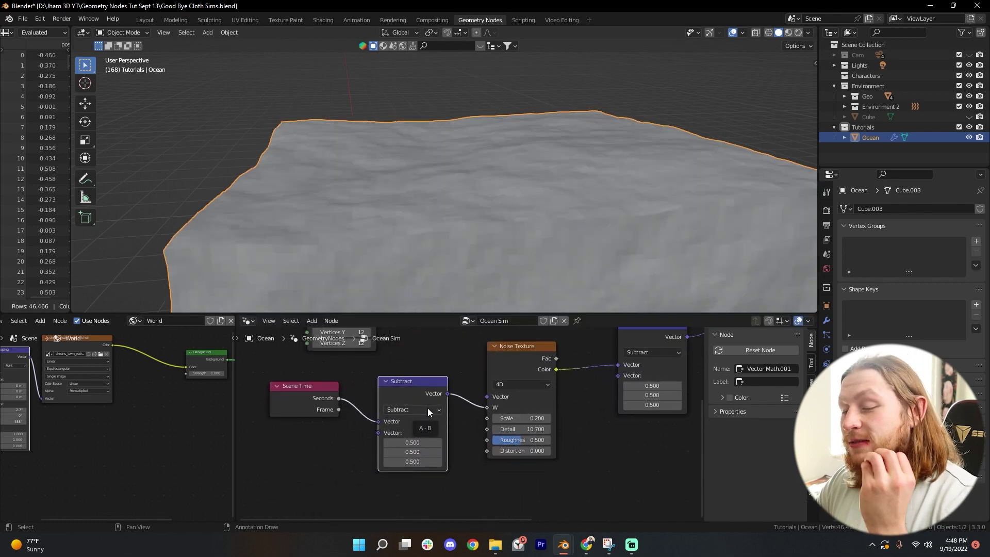
Change the duplicated math node's operation to Multiply and play the animation
click(428, 409)
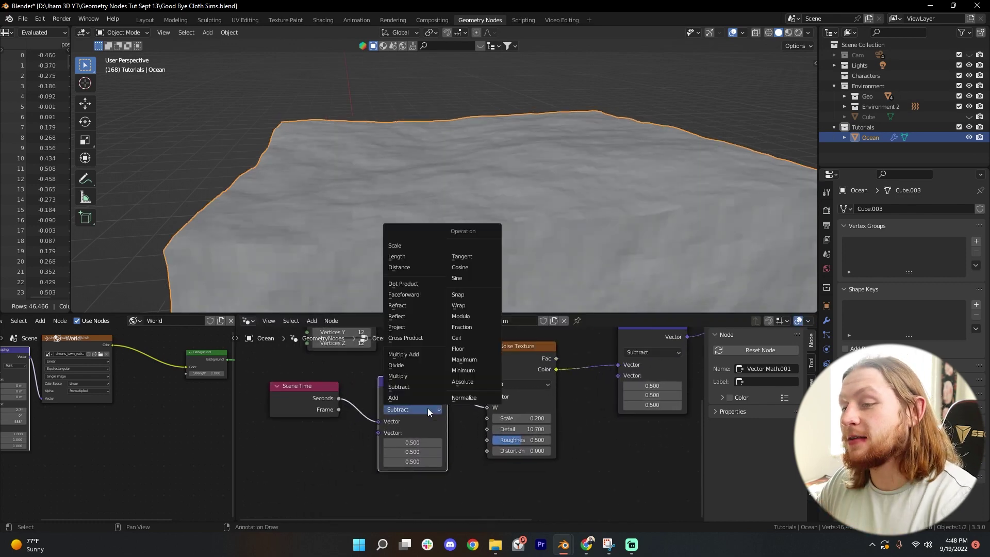
click(416, 379)
key(space)
Try 0.1 for all three components of the Multiply node's second vector and examine the slowed waves up close
click(413, 442)
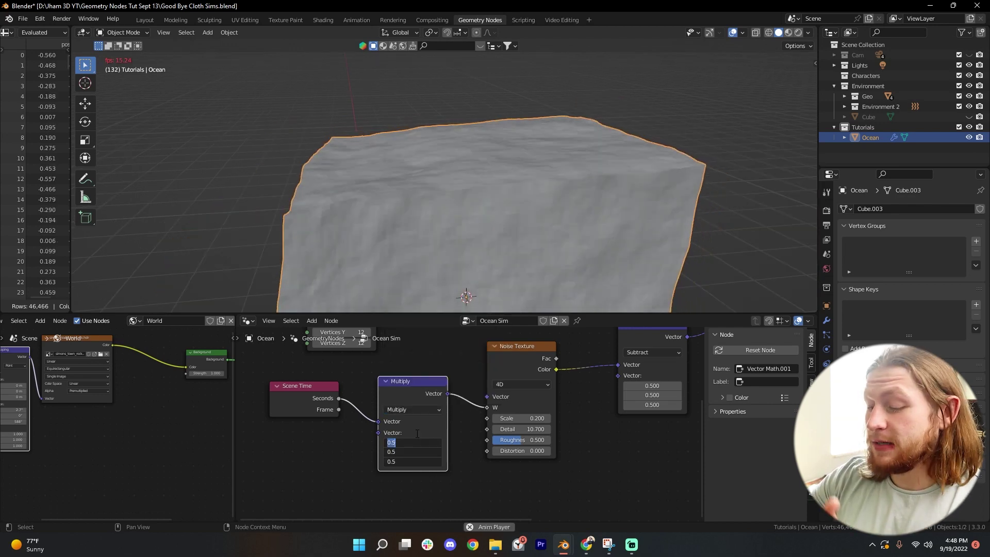
text(0.1)
key(Return)
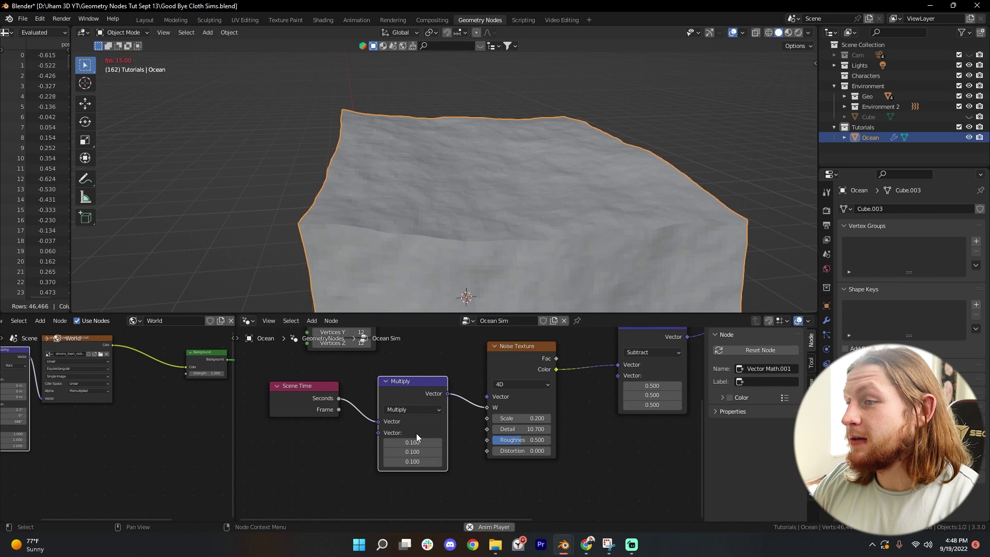
shift+middle_drag(527, 210, 551, 227)
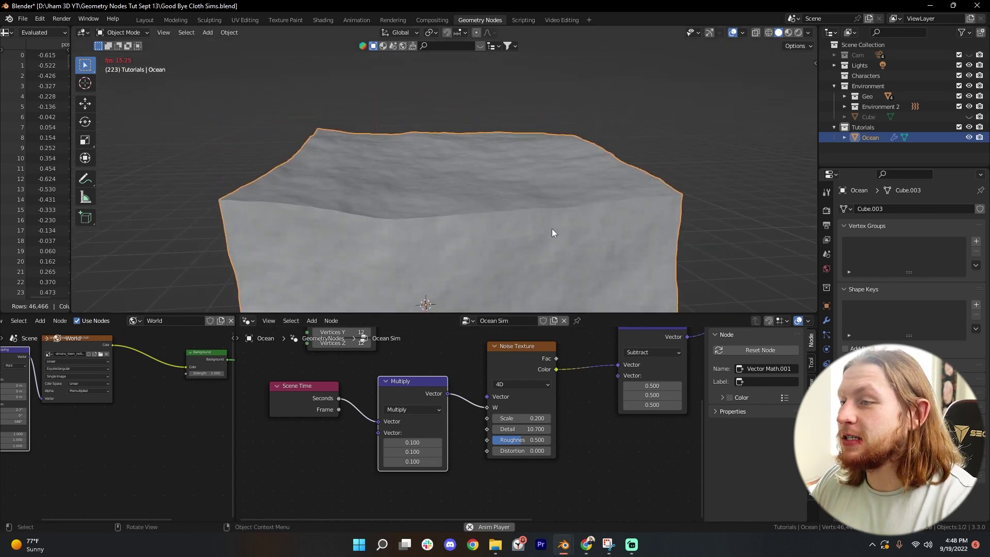
scroll(552, 228, up, 3)
scroll(551, 228, up, 3)
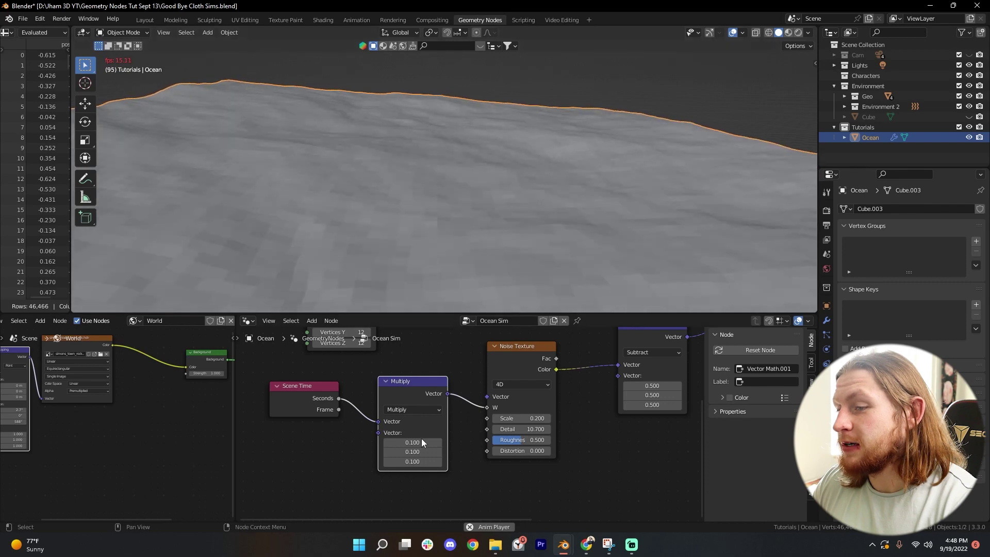
Set all three components of the Multiply node's second vector to 0.5 and view the moving cube
drag(422, 443, 419, 461)
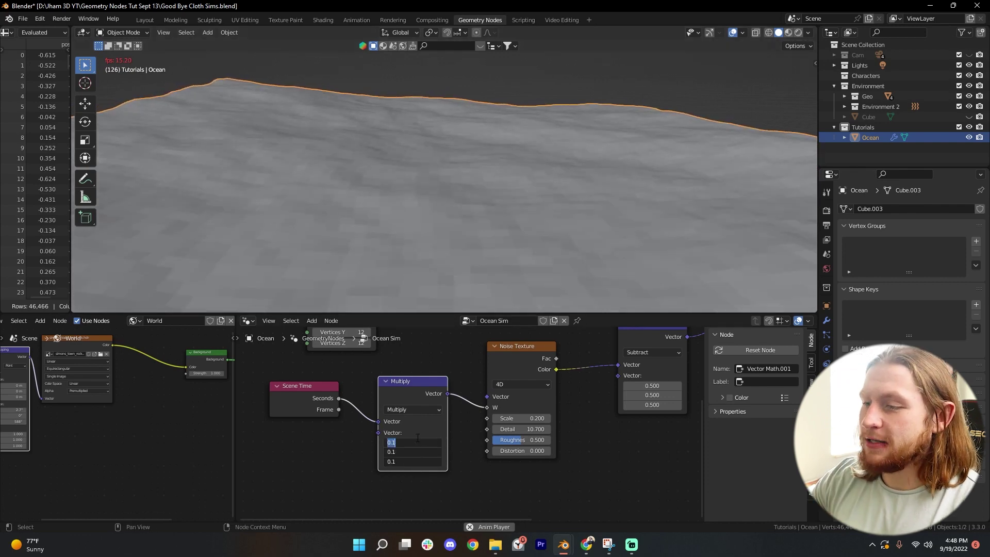
key(Right)
key(BackSpace)
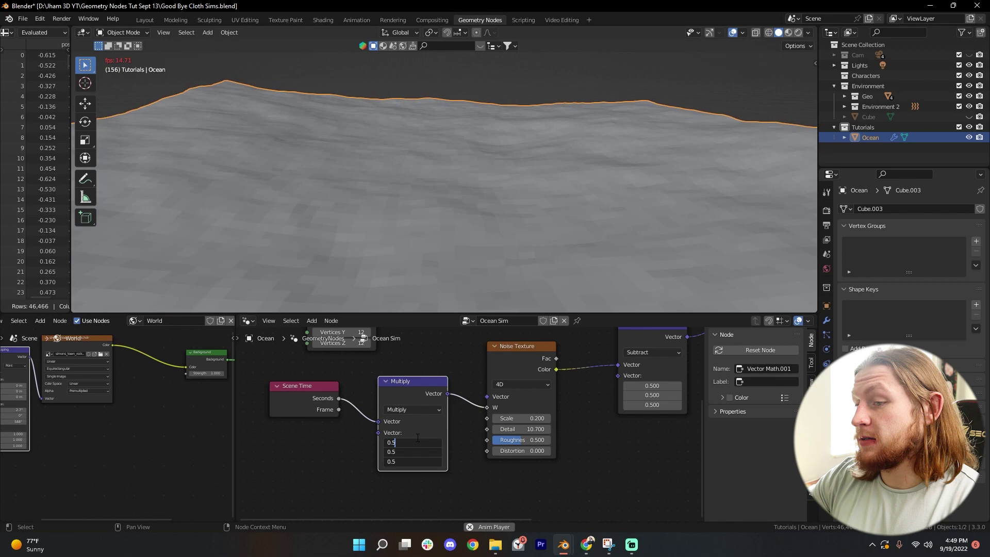
key(Return)
scroll(562, 271, down, 5)
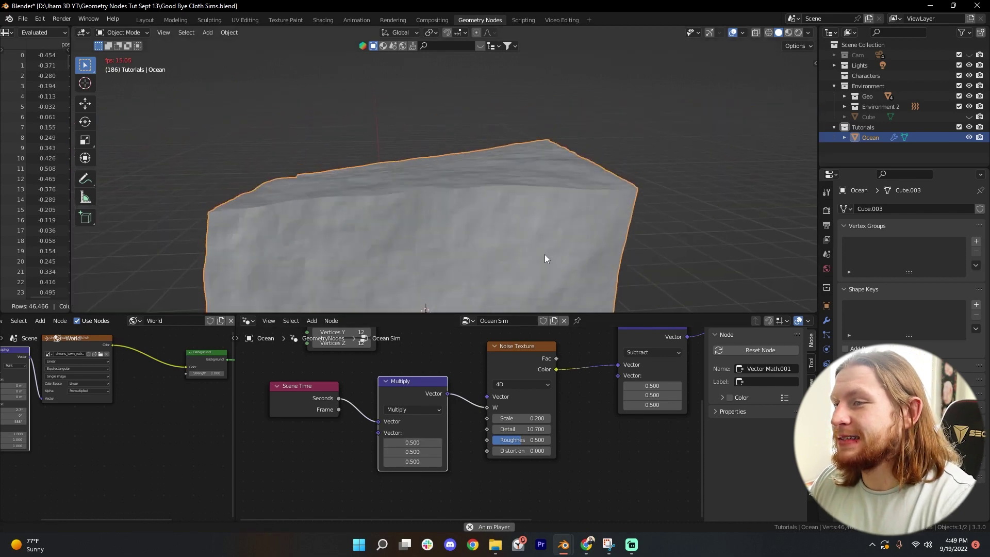
scroll(544, 255, up, 3)
scroll(556, 243, down, 1)
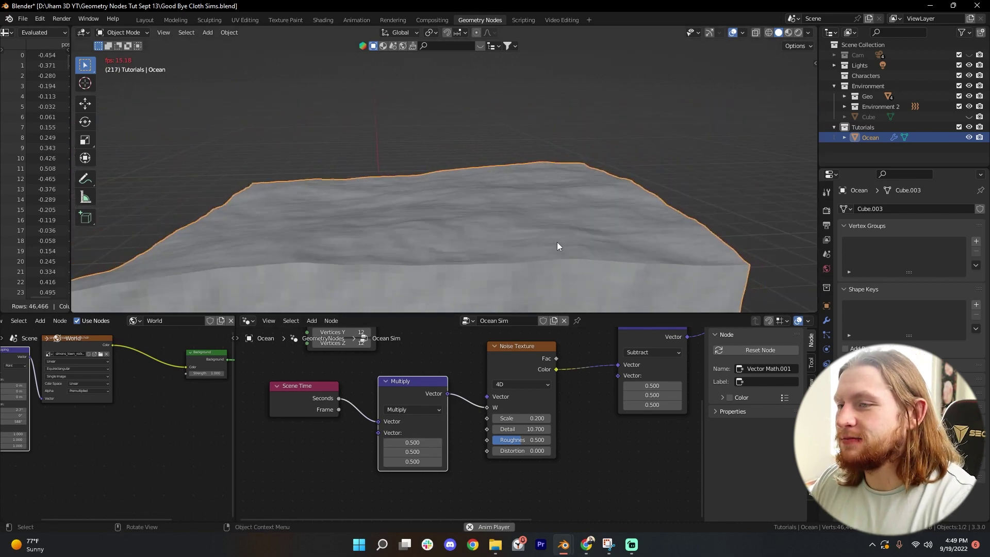
Move the Group Output node farther from the Set Position node to make room, and view the cube's faceted surface
scroll(534, 363, down, 3)
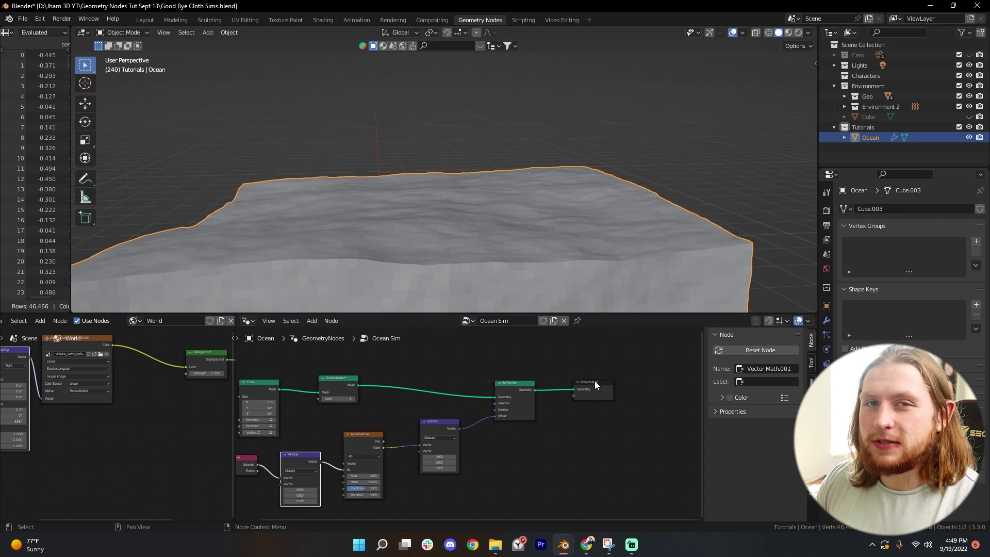
drag(605, 384, 693, 393)
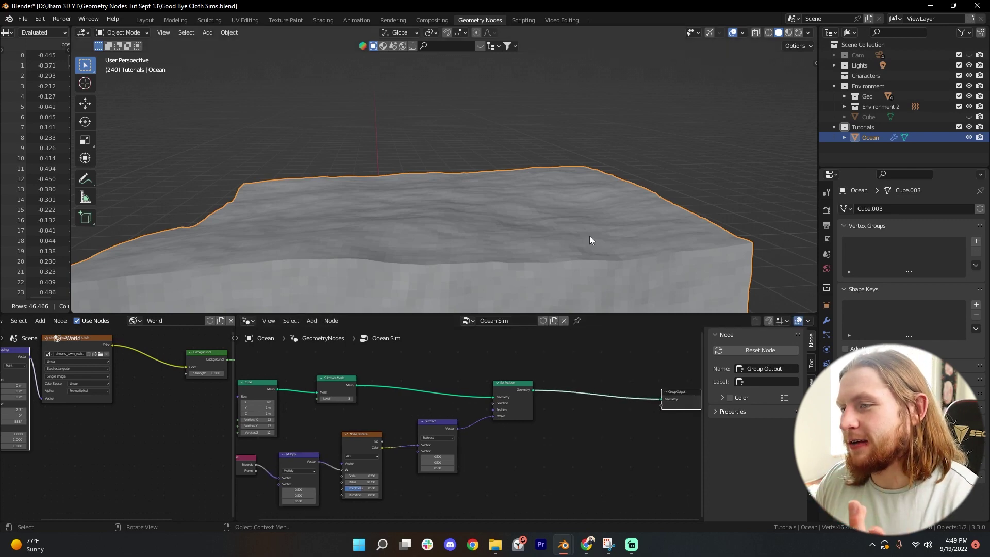
mouse_move(590, 236)
middle_down()
mouse_move(568, 233)
mouse_move(582, 227)
mouse_move(584, 237)
middle_up()
scroll(582, 227, up, 3)
scroll(582, 227, down, 3)
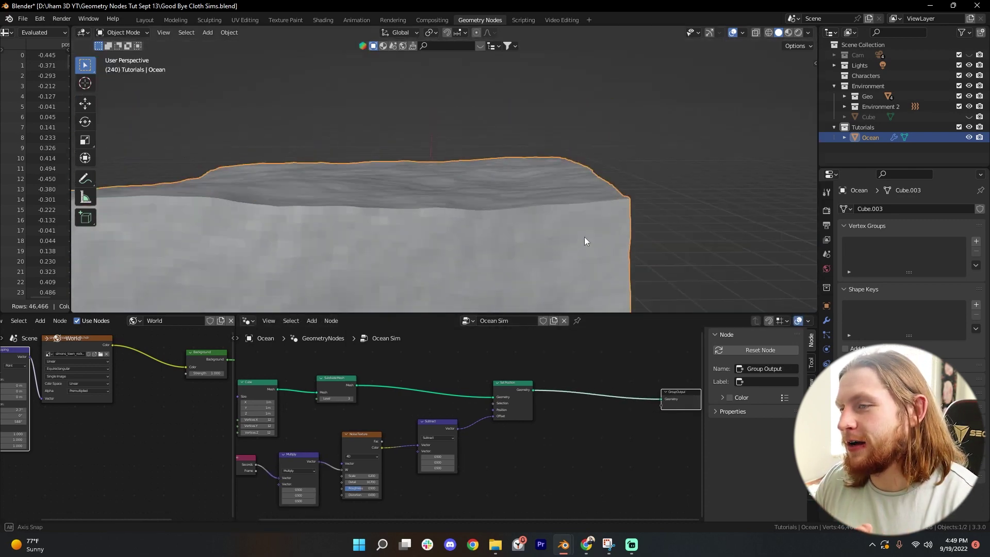
scroll(584, 237, down, 2)
Add a Set Shade Smooth node on the link between Set Position and Group Output
middle_drag(540, 393, 531, 415)
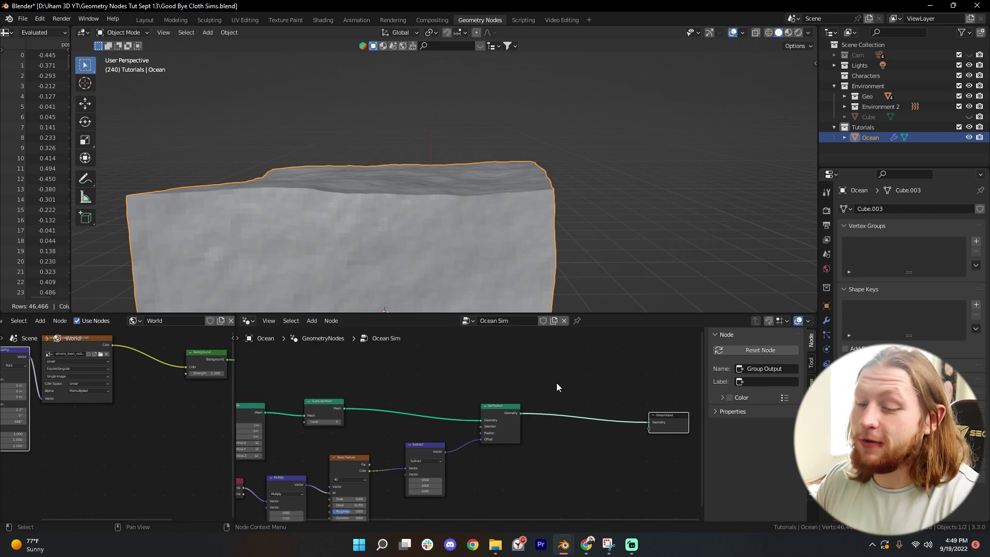
middle_drag(556, 382, 496, 376)
key(shift+a)
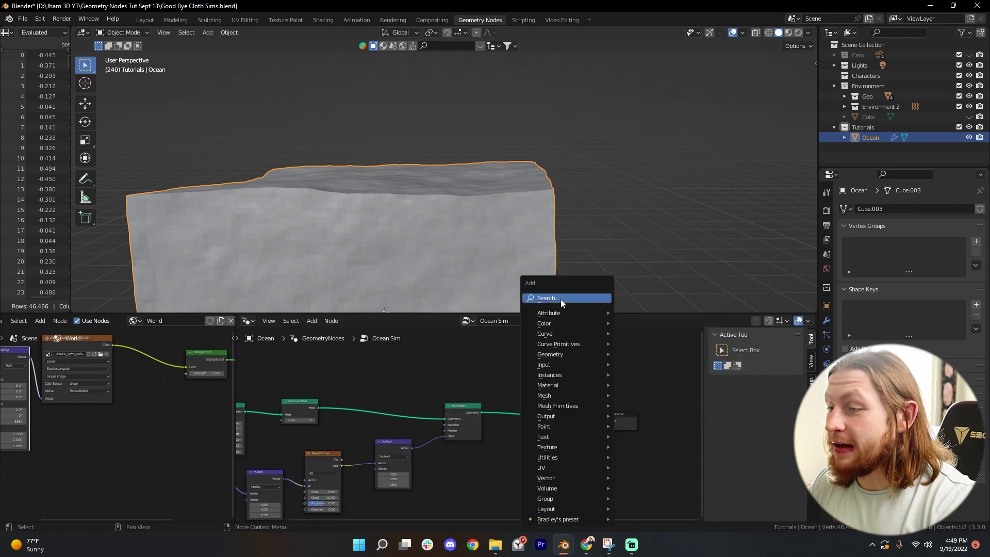
click(562, 300)
text(set s)
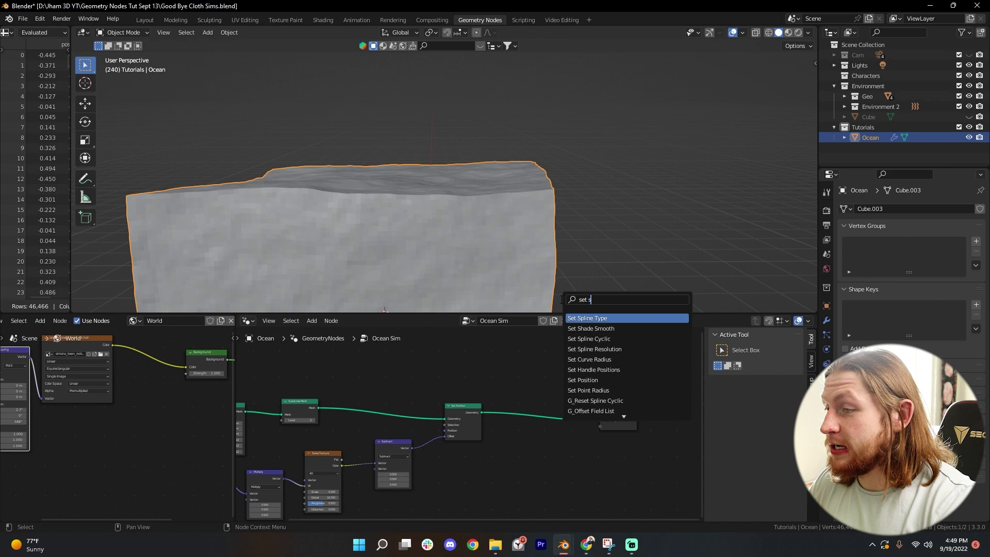
click(591, 328)
click(568, 408)
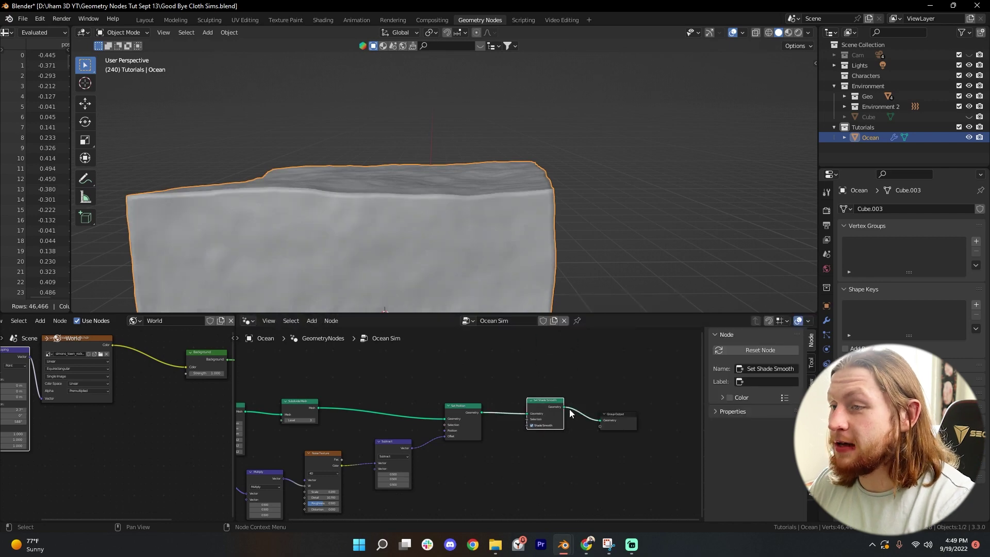
Play the animation and examine the smooth-shaded cube from several angles and up close
key(space)
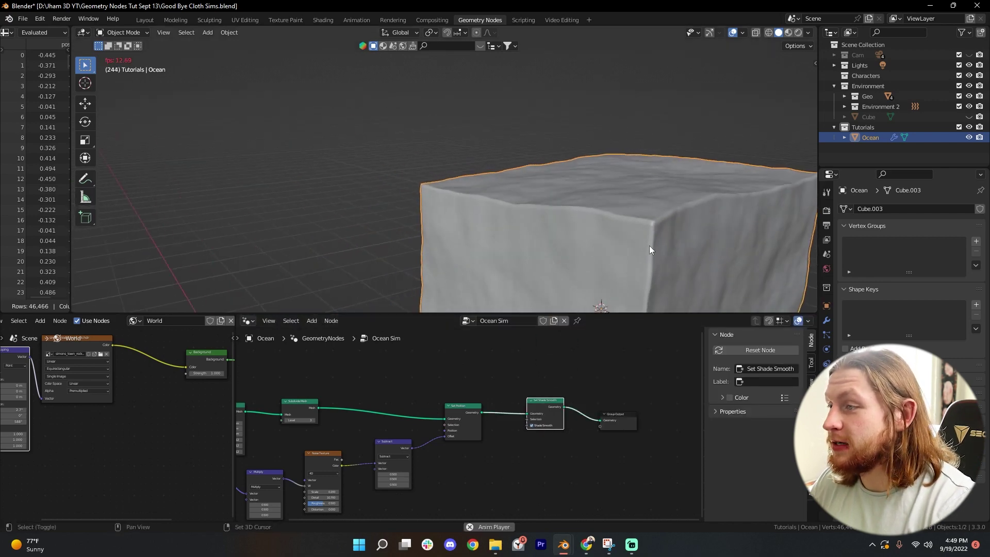
scroll(529, 228, up, 2)
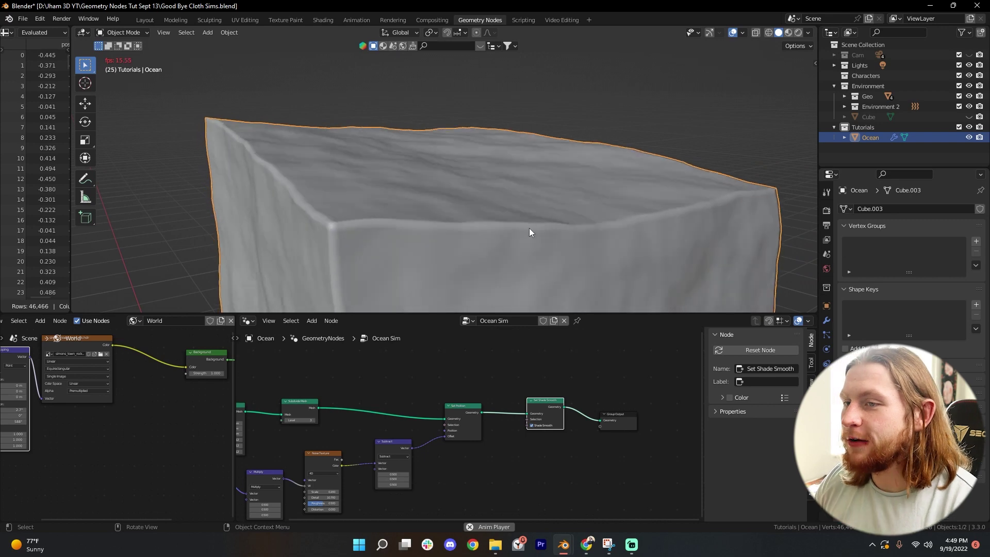
scroll(537, 225, down, 3)
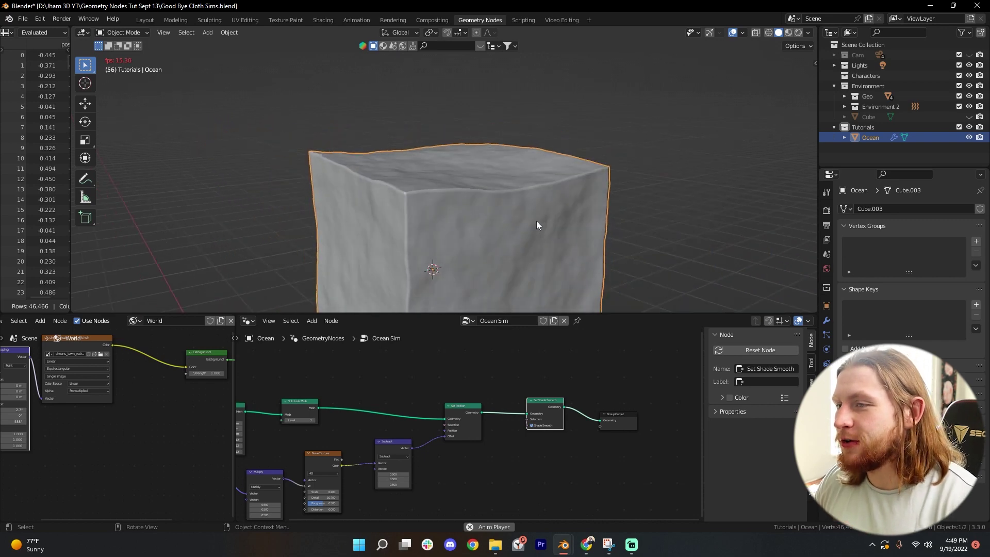
middle_drag(537, 221, 475, 199)
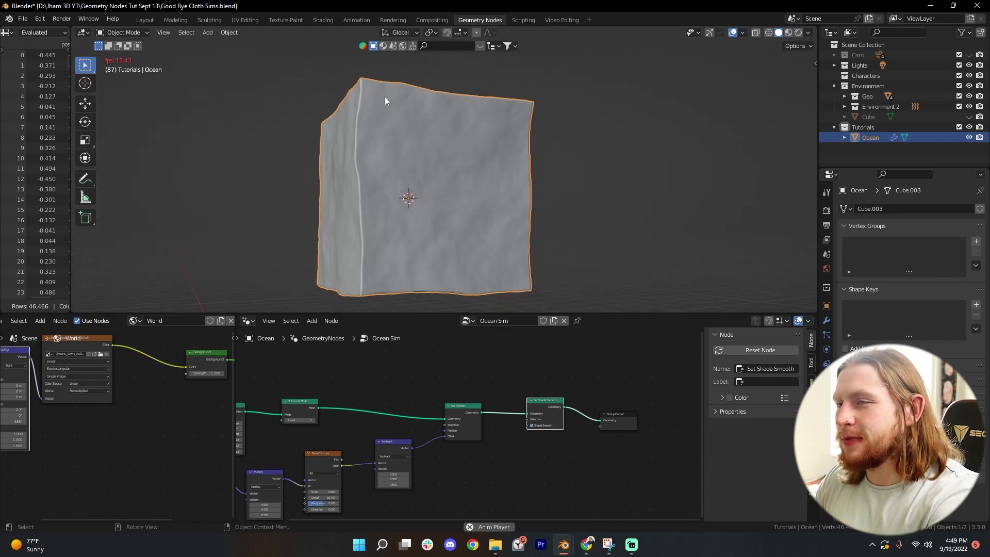
scroll(508, 123, up, 6)
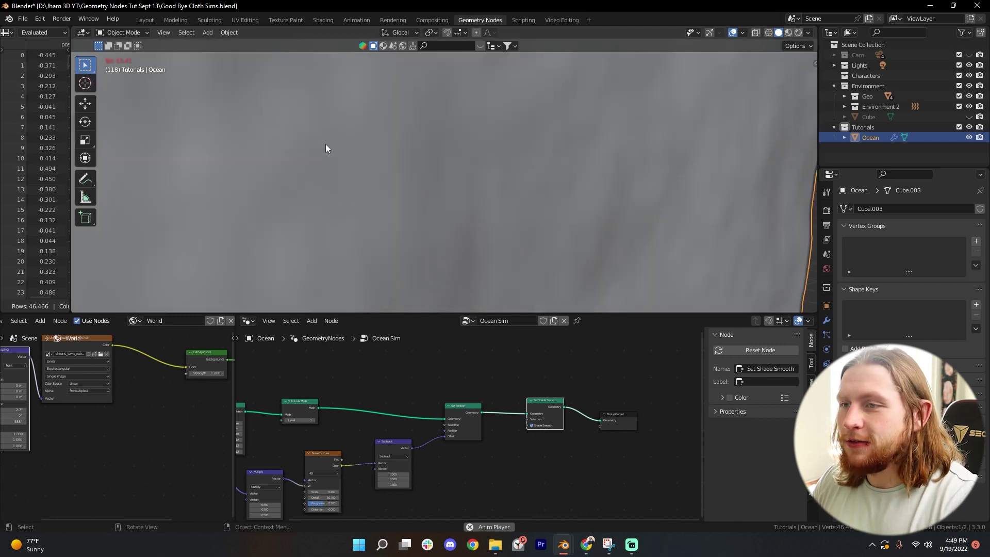
Mute and unmute the Set Shade Smooth node to compare flat and smooth shading, and stop the animation
scroll(386, 181, down, 5)
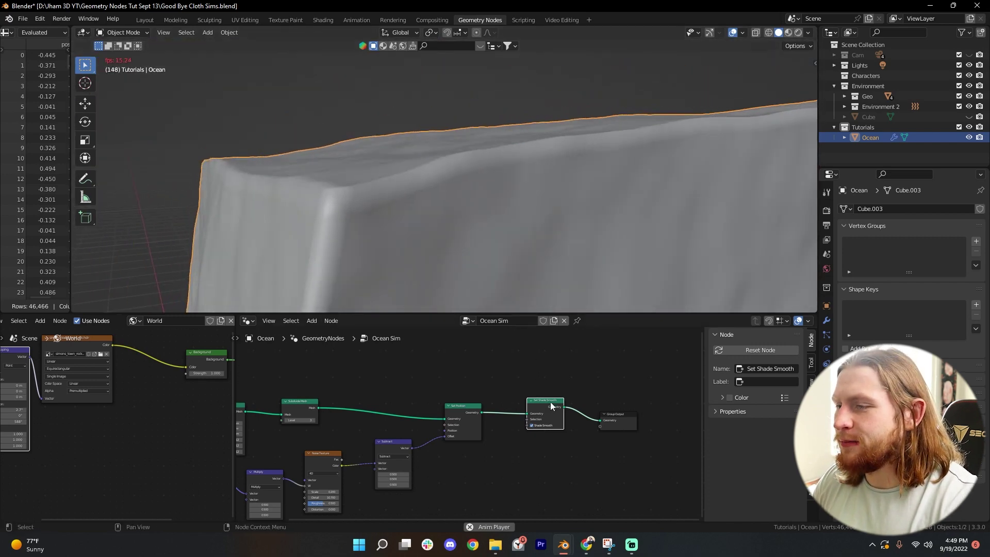
key(m)
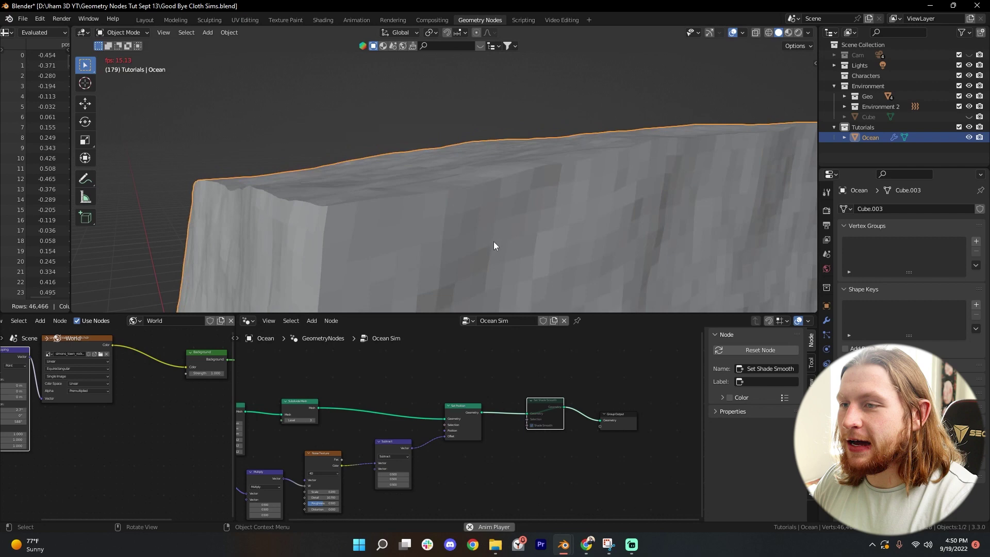
key(m)
key(space)
scroll(460, 209, down, 4)
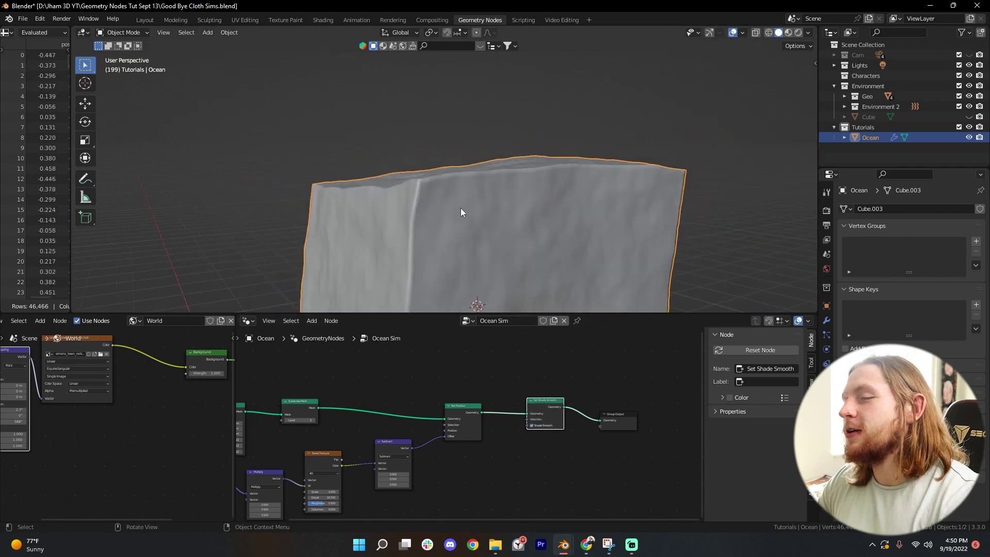
scroll(441, 202, down, 2)
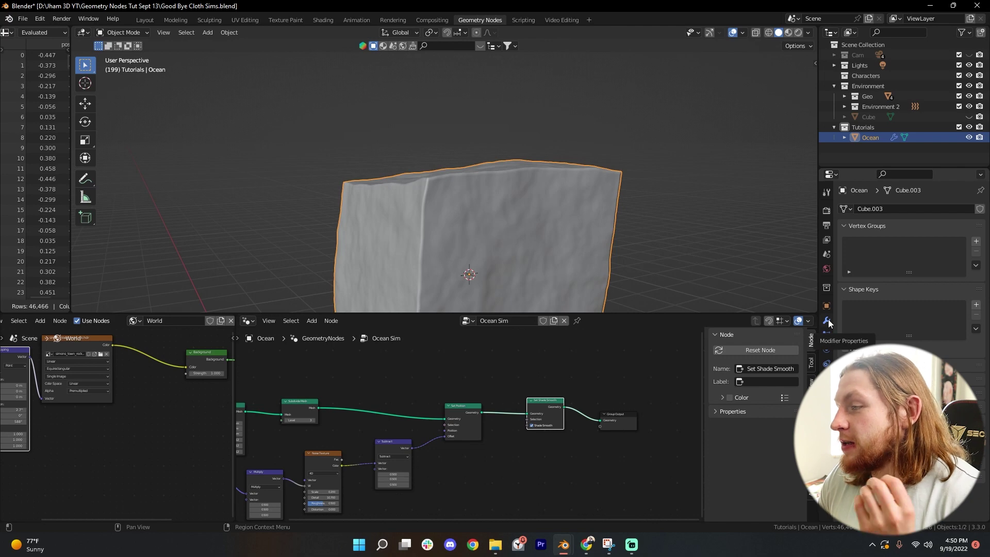
Add an Edge Split modifier to the Ocean object below its geometry nodes modifier and inspect the cube's edges
click(827, 321)
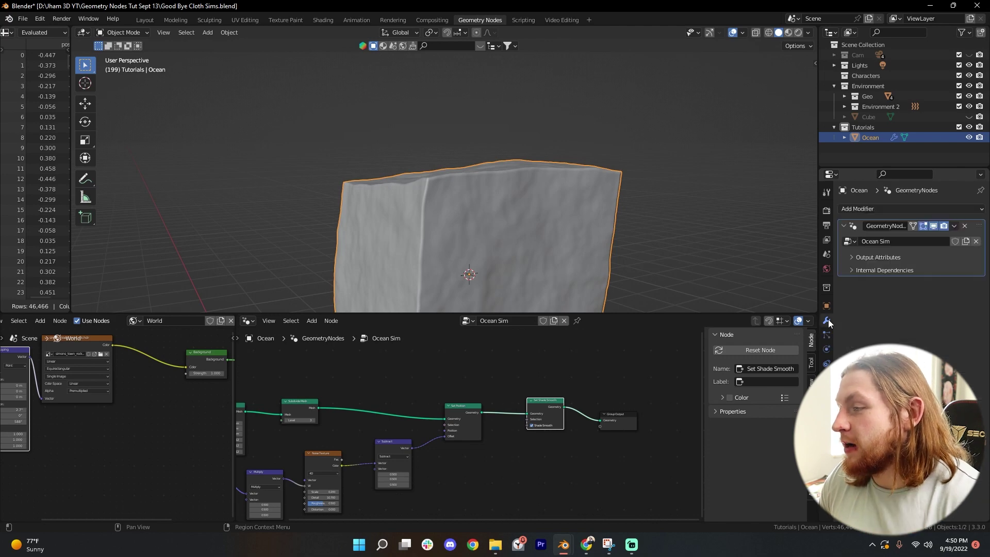
click(866, 208)
click(780, 294)
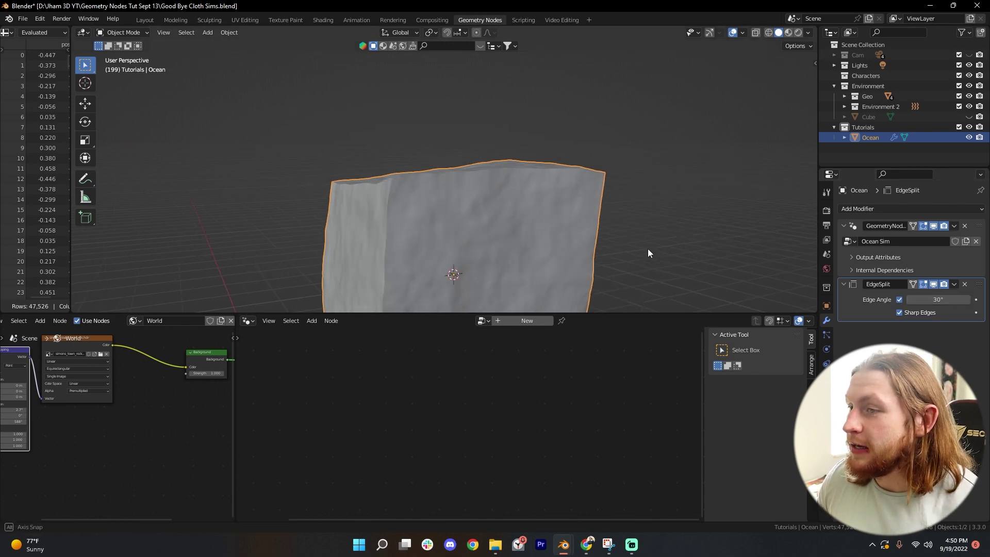
scroll(629, 244, up, 4)
mouse_move(607, 245)
middle_down()
mouse_move(581, 238)
mouse_move(589, 238)
middle_up()
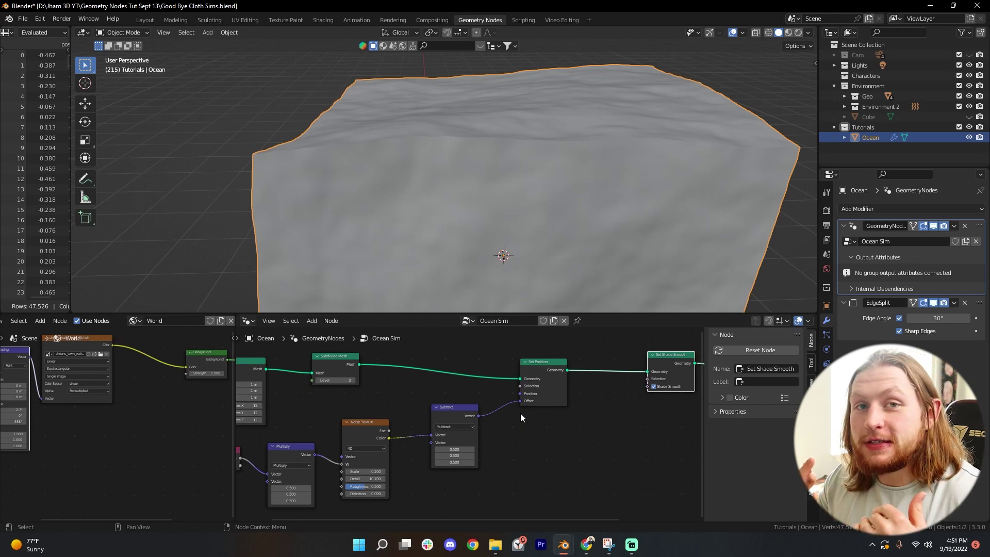
Duplicate the Subtract node and insert the copy on the link between Subtract and Set Position's Offset
scroll(521, 417, up, 1)
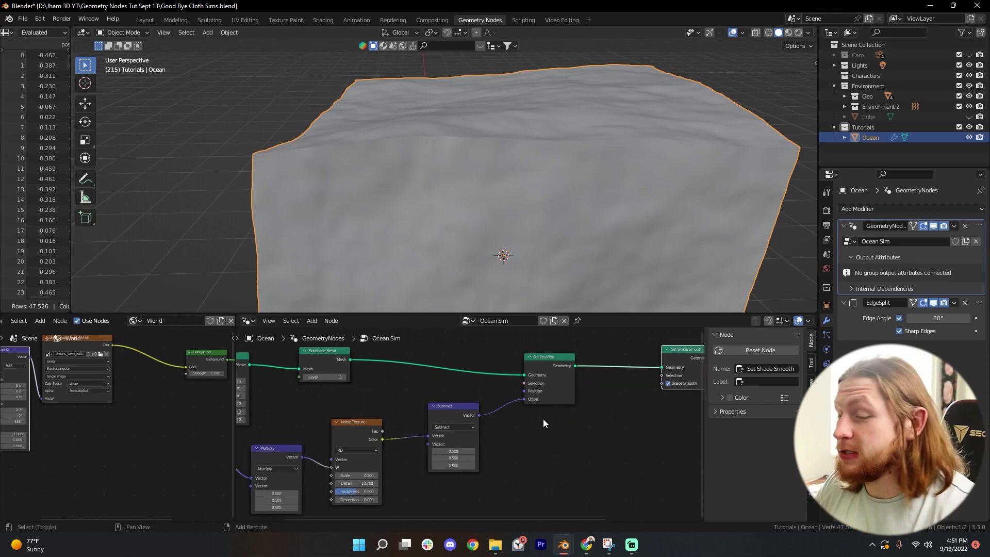
click(462, 414)
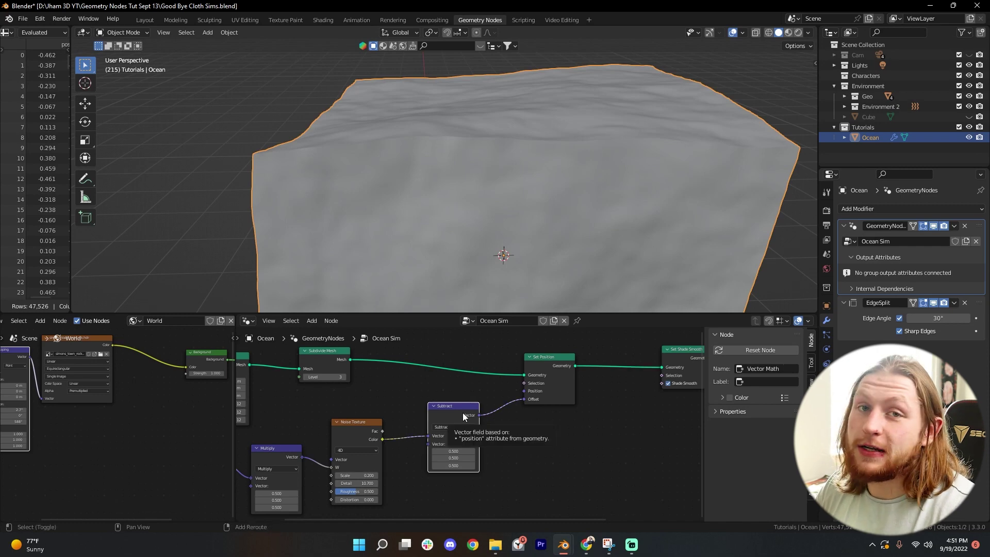
key(shift+d)
click(529, 418)
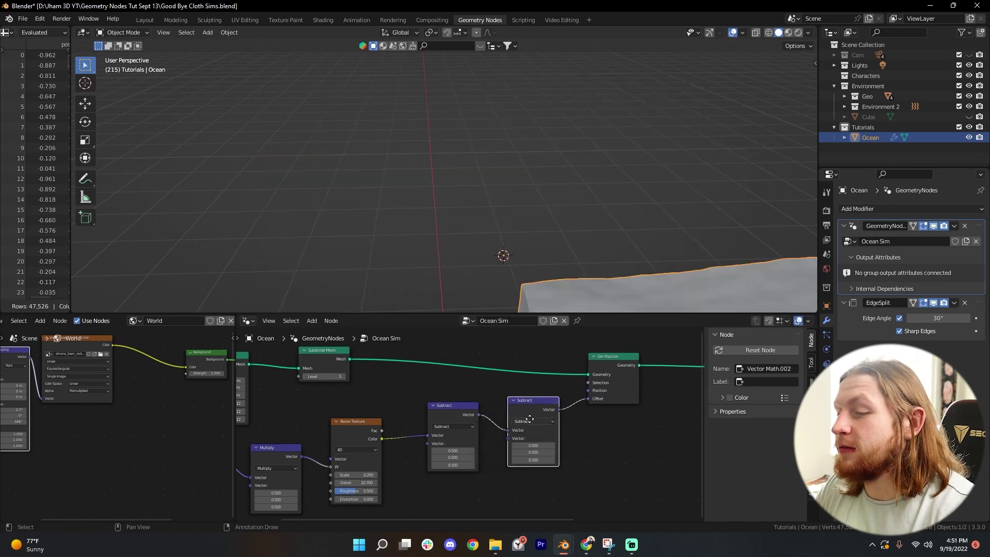
Change the duplicated vector math node's operation to Scale
scroll(530, 418, up, 1)
click(454, 365)
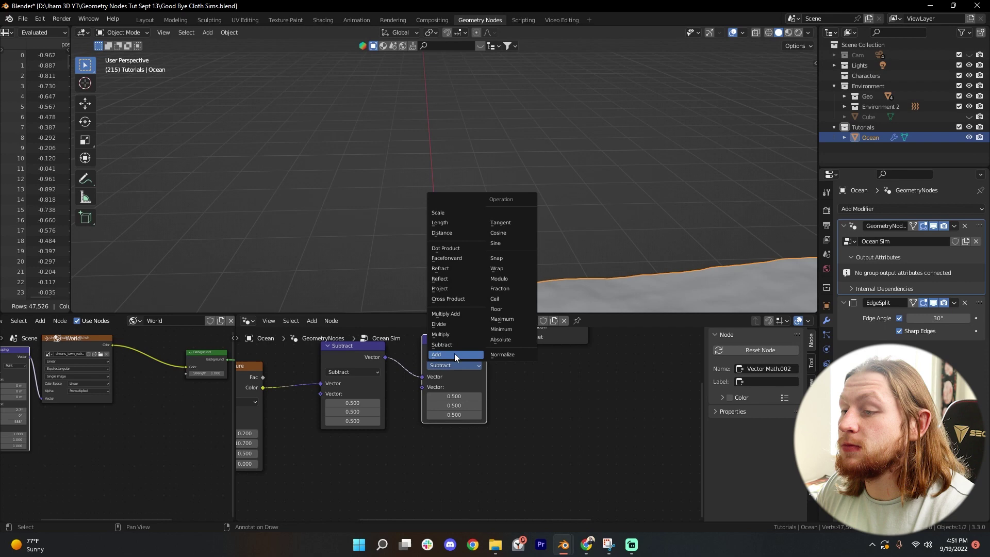
click(441, 343)
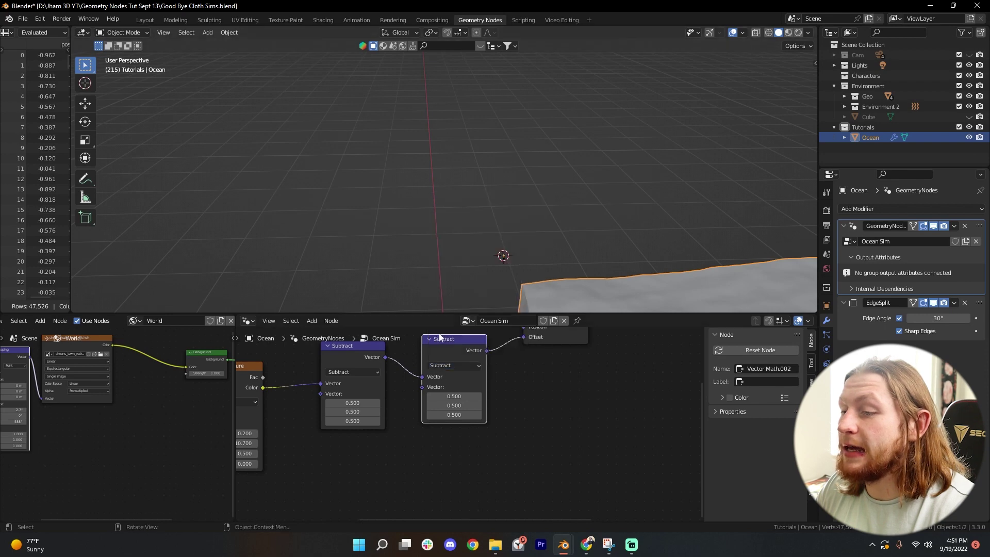
click(444, 367)
click(441, 213)
scroll(505, 457, down, 2)
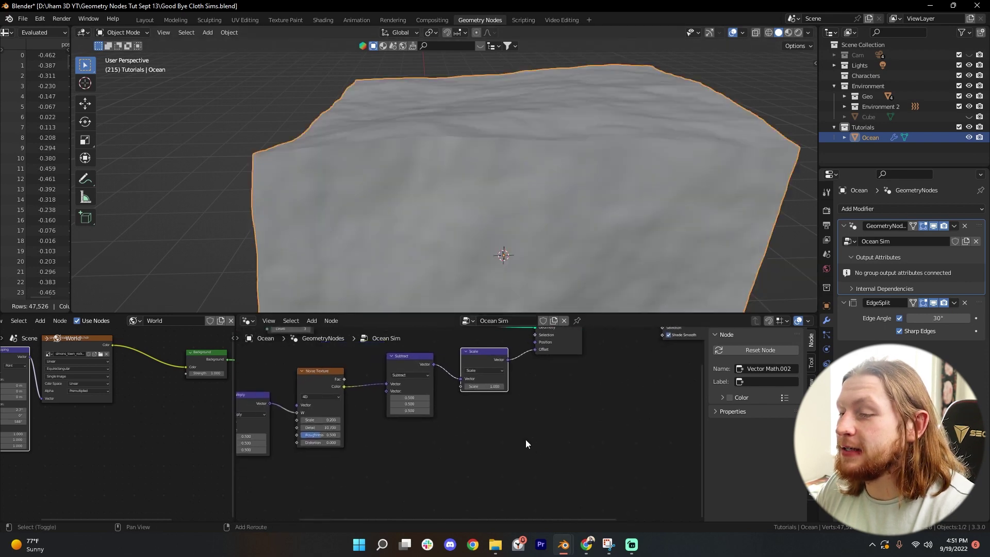
Add a Map Range node below the Subtract node and connect its Result to the vector math node's Scale input
key(shift+a)
click(480, 300)
text(ma)
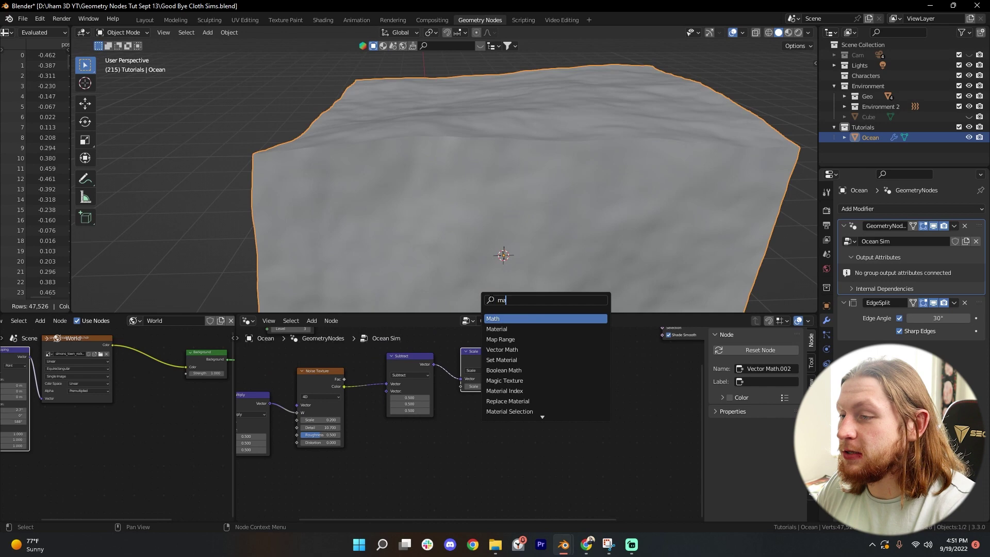
click(519, 339)
click(428, 482)
drag(434, 452, 626, 383)
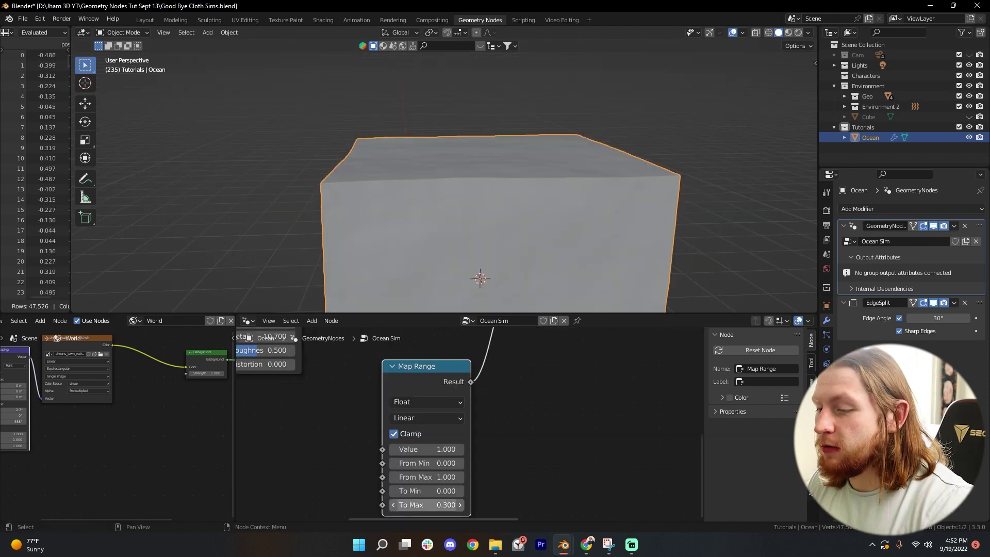
Lower the Map Range node's To Max to 0 and view the cube's shape
mouse_move(427, 505)
mouse_down()
mouse_move(449, 505)
mouse_move(433, 505)
mouse_up()
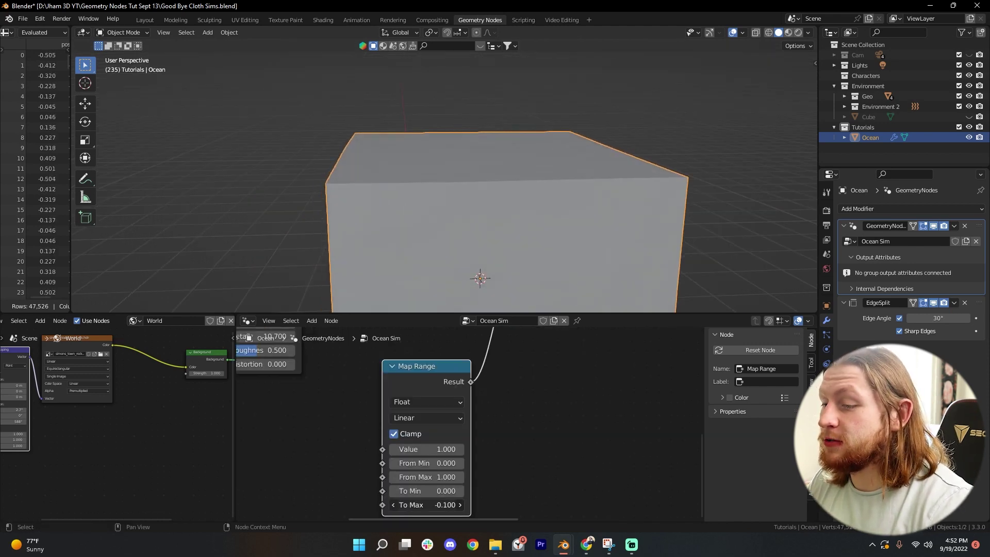
key(ctrl+z)
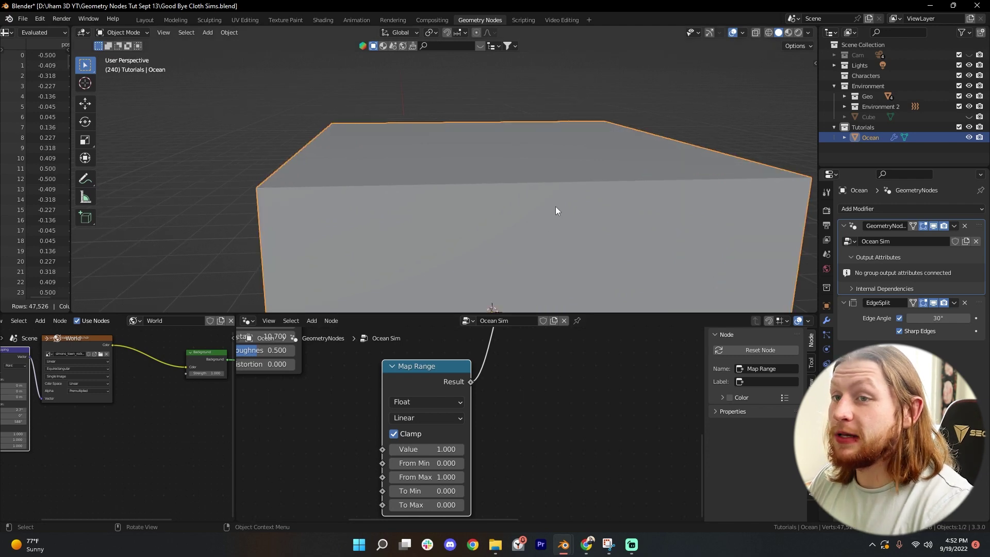
mouse_move(545, 212)
middle_down()
mouse_move(540, 226)
mouse_move(548, 210)
middle_up()
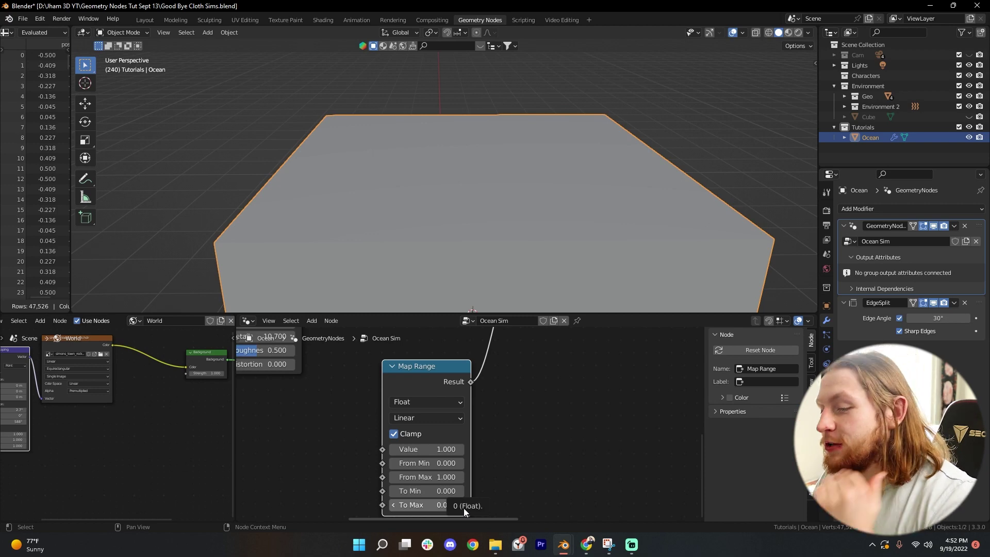
Raise the Map Range node's To Max to 6.4 and play the animation to test an exaggerated displacement
drag(428, 505, 511, 504)
scroll(588, 240, down, 3)
middle_drag(589, 241, 601, 240)
key(space)
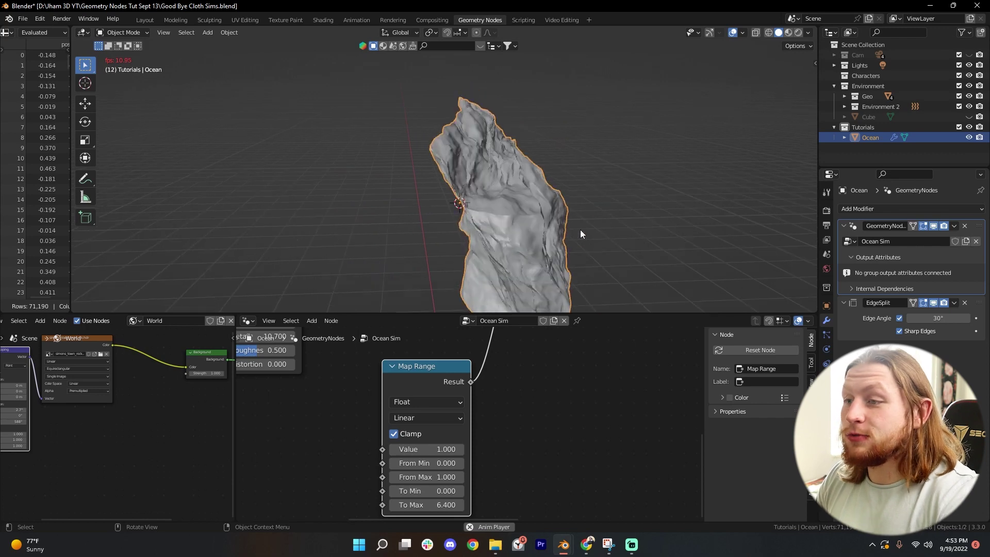
Set the Map Range node's To Max to 0.5 and play the animation
double_click(424, 505)
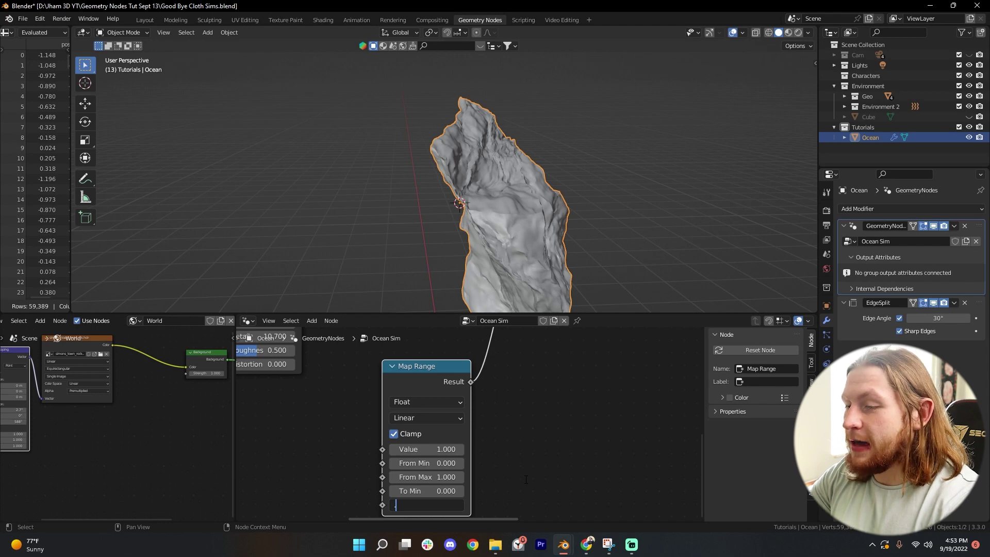
key(Return)
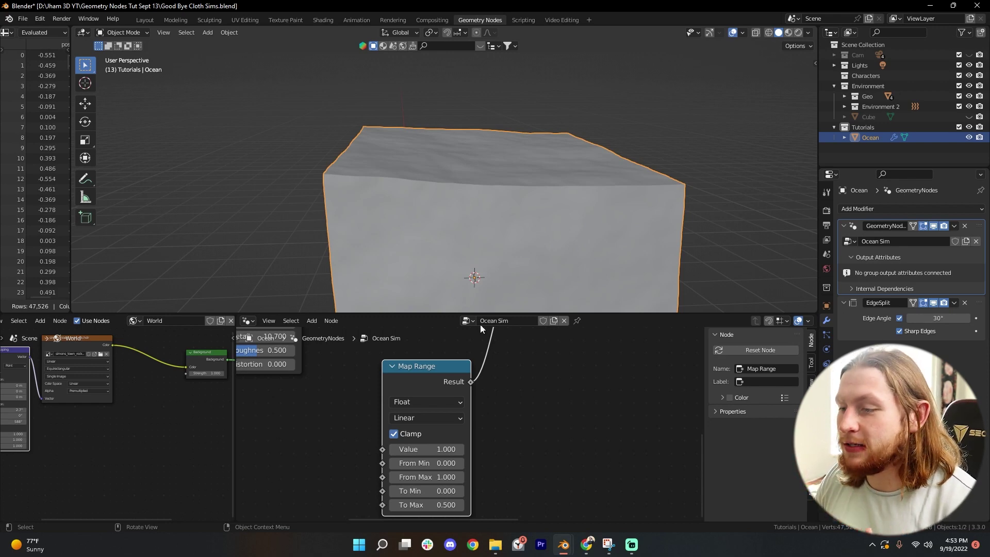
middle_drag(511, 428, 475, 534)
scroll(518, 354, down, 5)
middle_drag(560, 368, 541, 393)
key(space)
scroll(566, 391, up, 4)
middle_drag(387, 387, 480, 243)
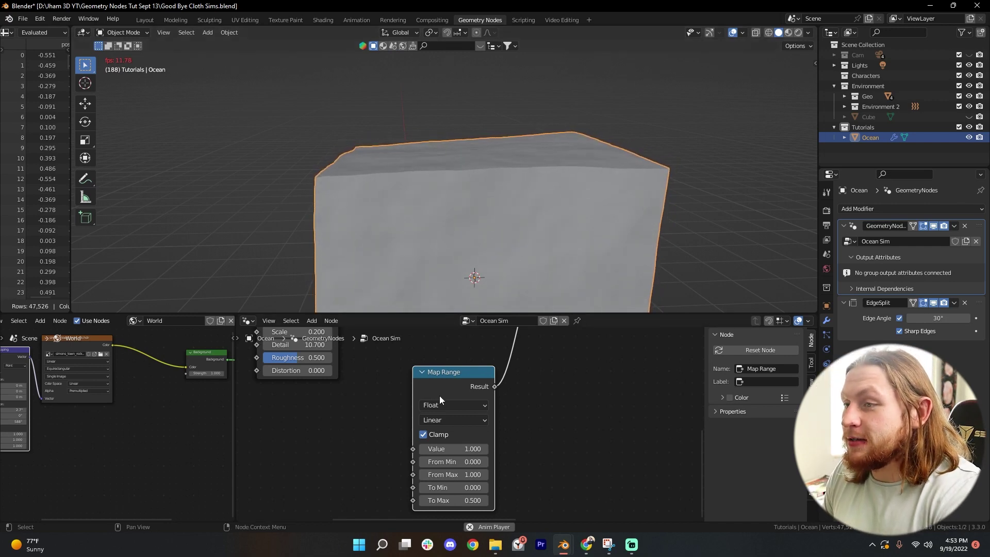
Mute and unmute the Map Range node during playback to compare the displacement strength with and without it
key(m)
scroll(463, 238, down, 3)
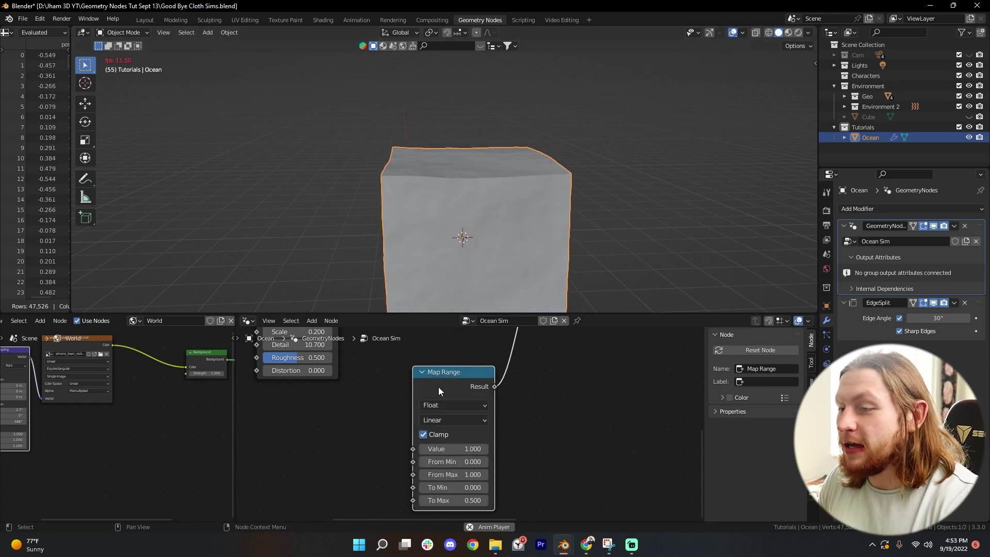
key(m)
scroll(511, 211, up, 4)
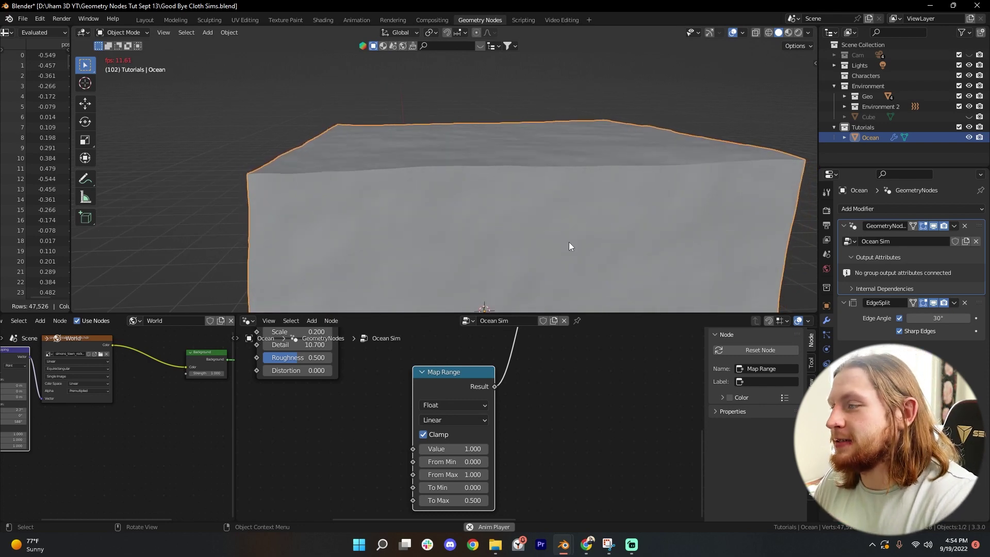
Stop the animation and save the Blender file
key(space)
key(ctrl+s)
middle_drag(455, 384, 449, 451)
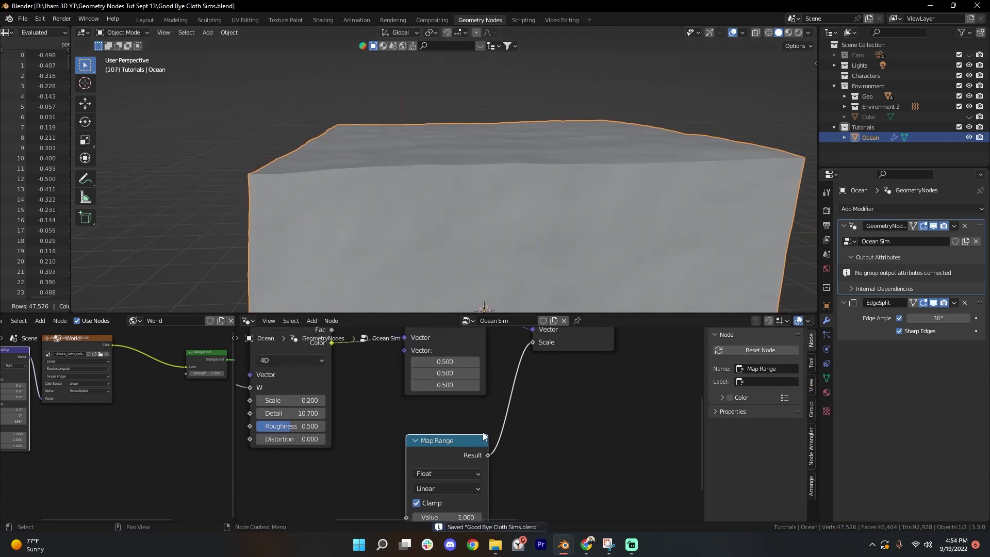
scroll(483, 432, down, 6)
click(467, 321)
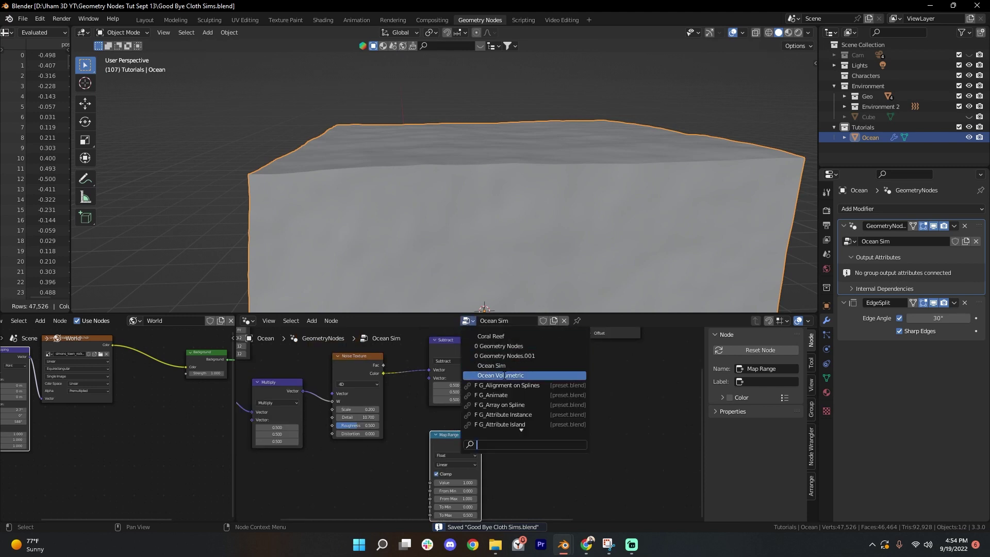
click(596, 427)
scroll(598, 426, down, 6)
middle_drag(614, 413, 509, 446)
scroll(555, 425, up, 2)
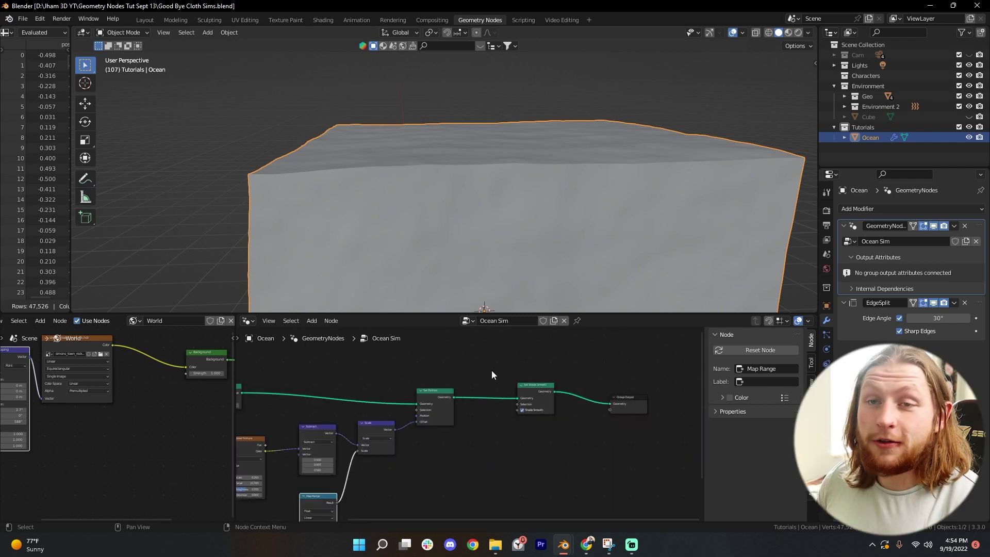
Select the Cube node and try to edit its X, Y and Z size values together
middle_drag(492, 370, 664, 387)
scroll(388, 406, up, 1)
middle_drag(388, 407, 537, 392)
scroll(537, 390, up, 1)
click(466, 408)
scroll(417, 201, down, 4)
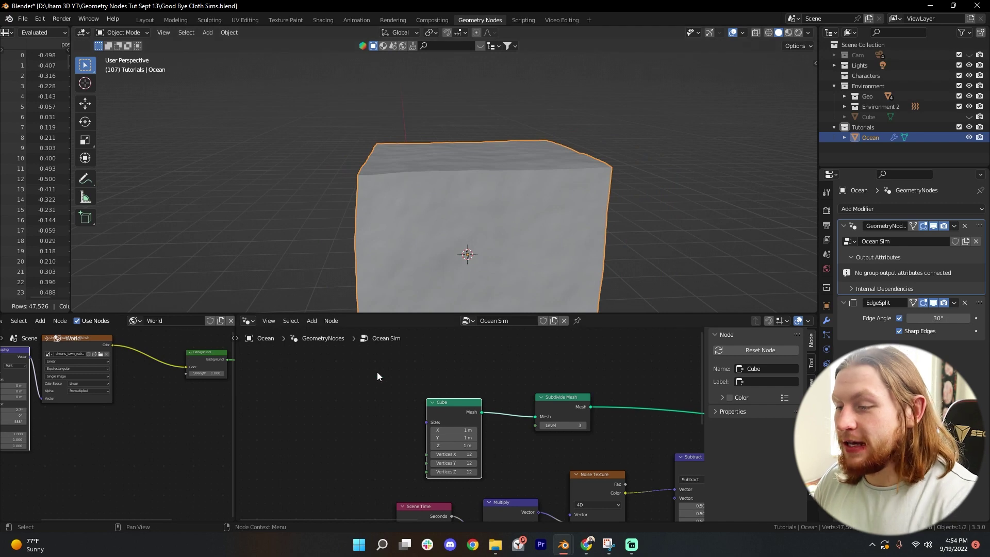
scroll(458, 419, up, 1)
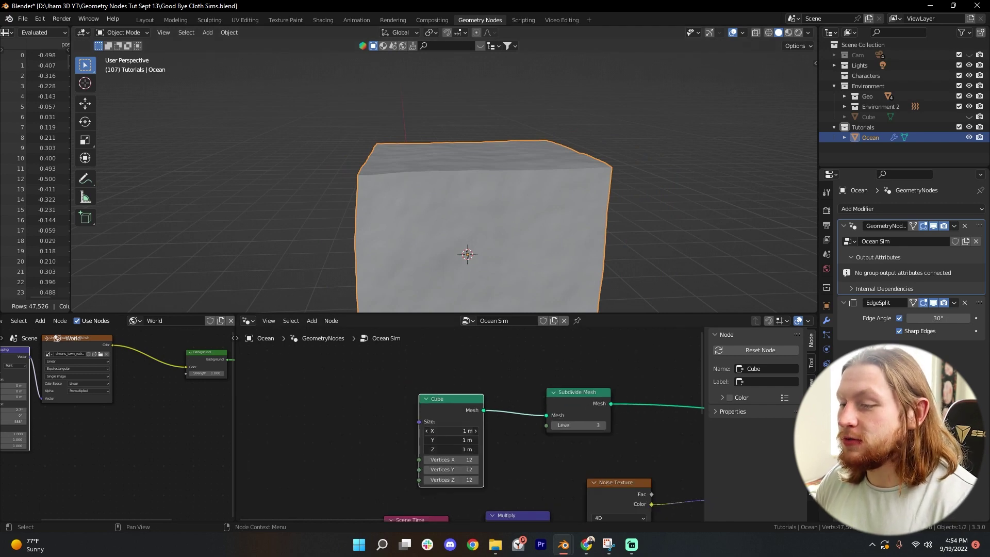
mouse_move(453, 430)
mouse_down()
mouse_move(500, 449)
mouse_move(454, 449)
mouse_up()
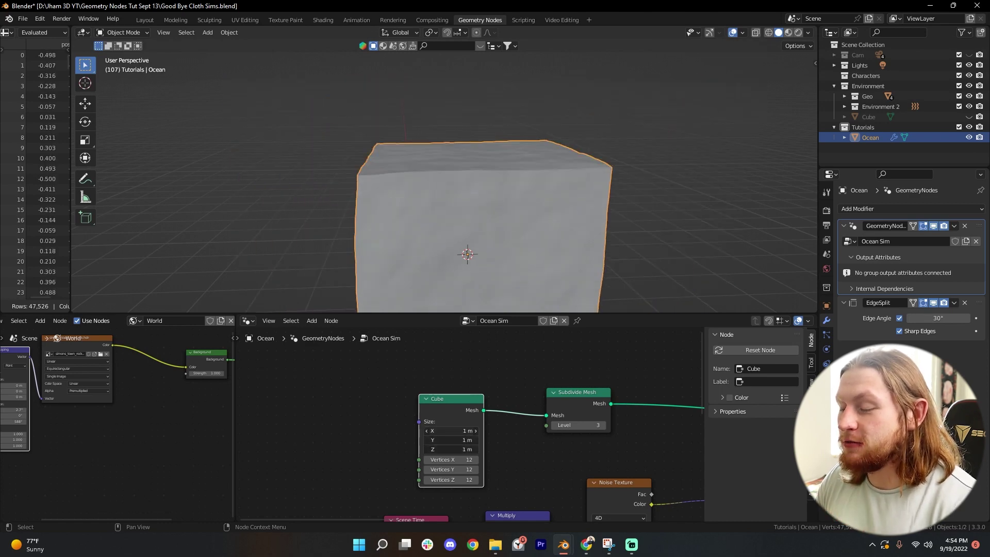
mouse_move(448, 430)
mouse_down()
mouse_move(495, 430)
mouse_move(448, 431)
mouse_move(490, 440)
mouse_move(449, 440)
mouse_up()
scroll(391, 397, down, 1)
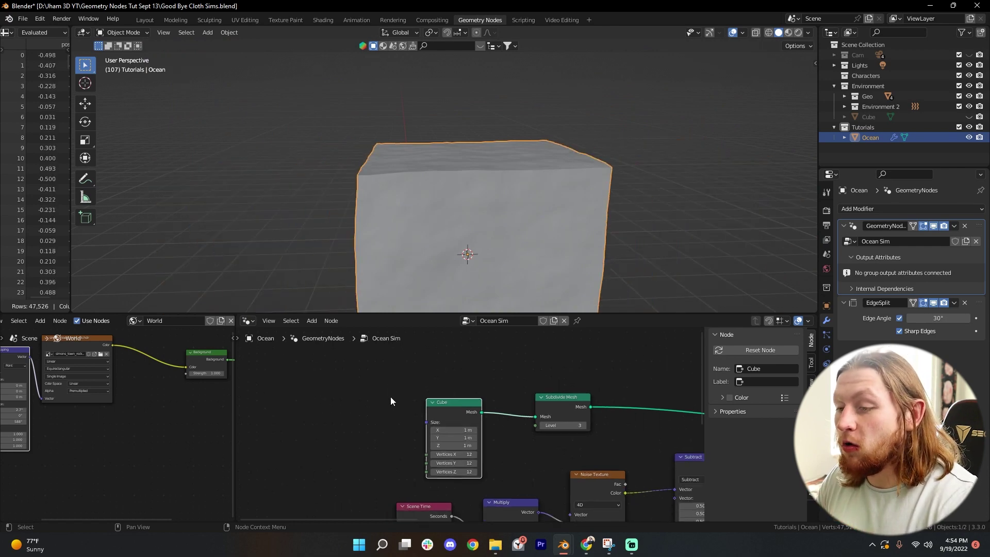
Add a Value node in front of the Cube node and connect it to the Cube's Size input
key(shift+a)
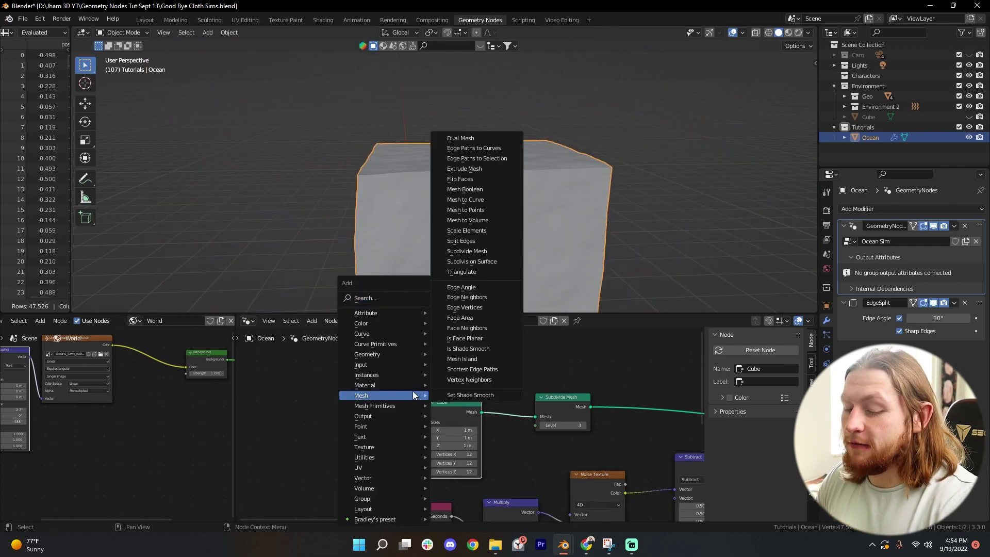
text(value)
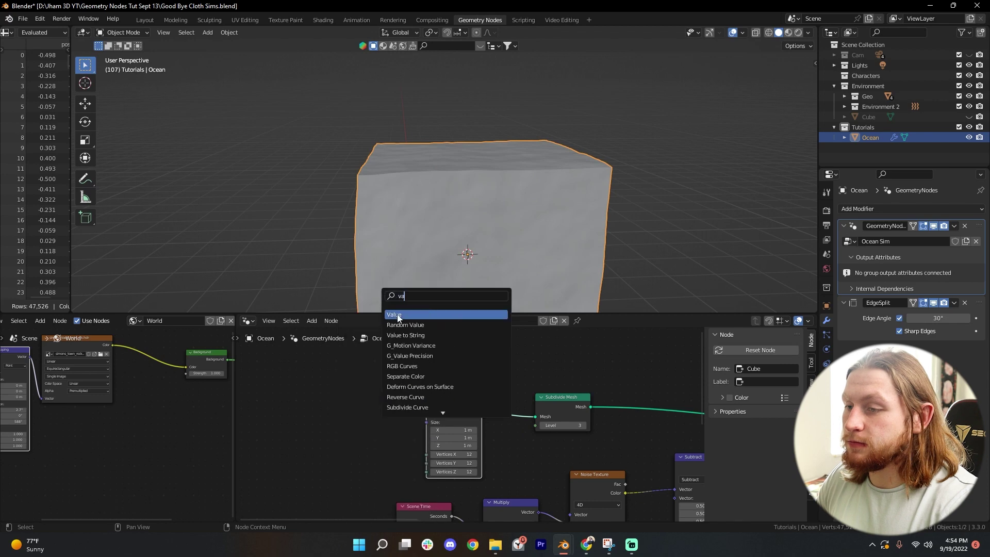
key(Return)
drag(428, 419, 428, 422)
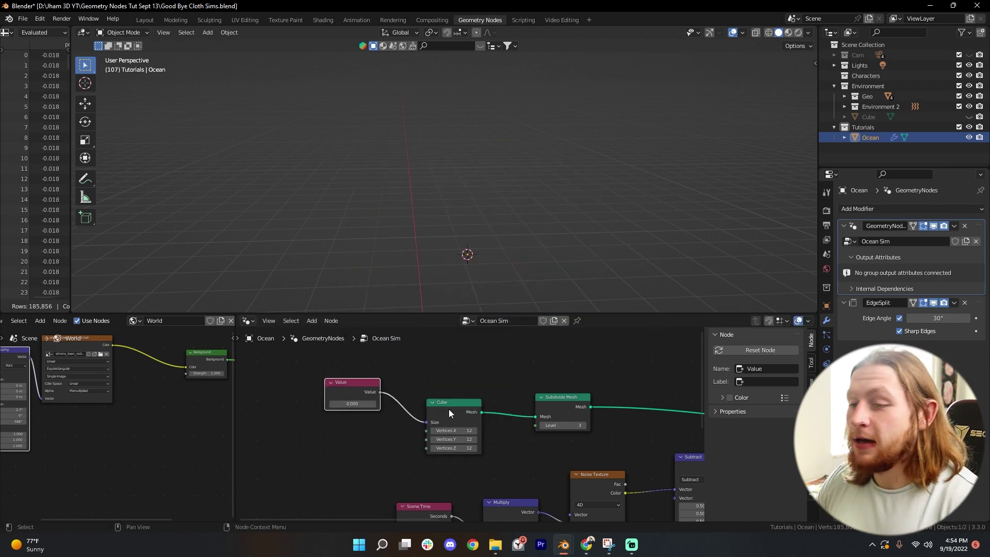
scroll(405, 397, up, 2)
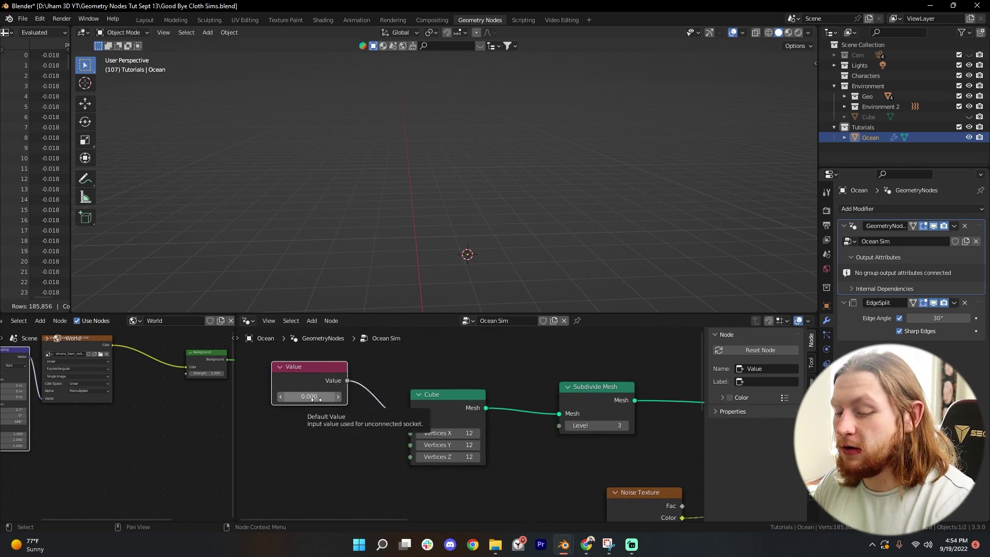
Set the Value node driving the cube's size to 6 and frame the cube in the viewport
click(316, 400)
text(6)
key(Return)
scroll(523, 214, down, 7)
shift+middle_drag(538, 209, 543, 238)
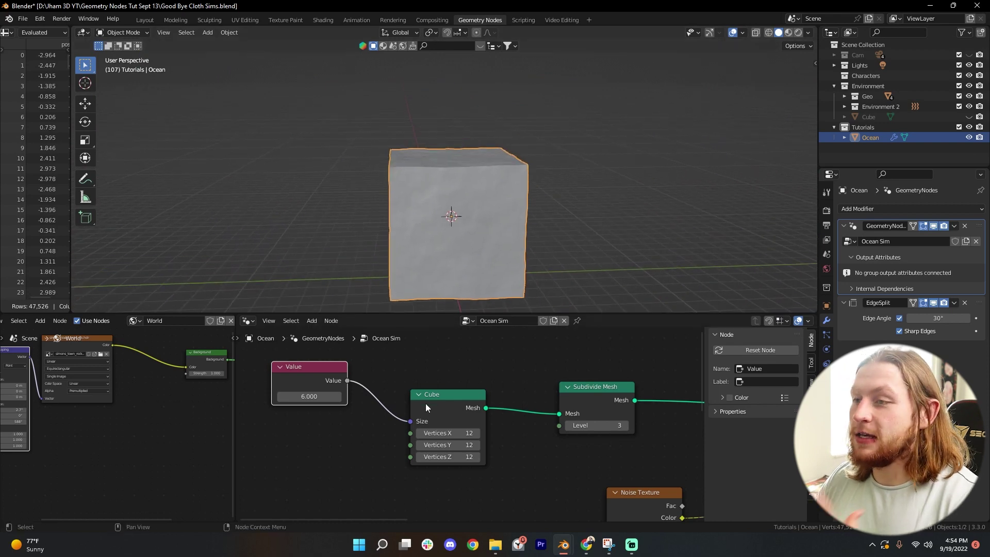
Raise the Value node to 19.6 and play the animation to view the enlarged cube
drag(310, 415, 391, 416)
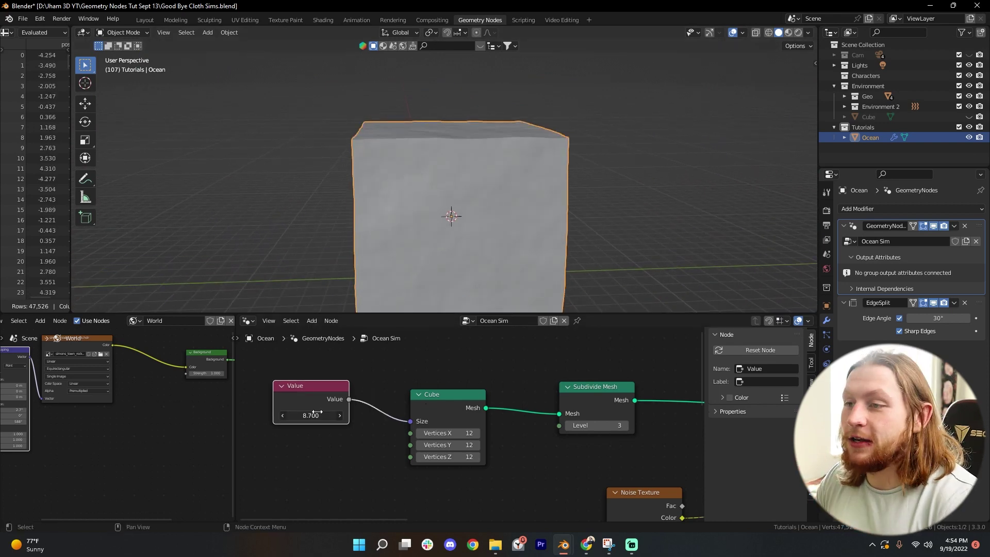
right_click(320, 414)
scroll(314, 301, down, 2)
key(space)
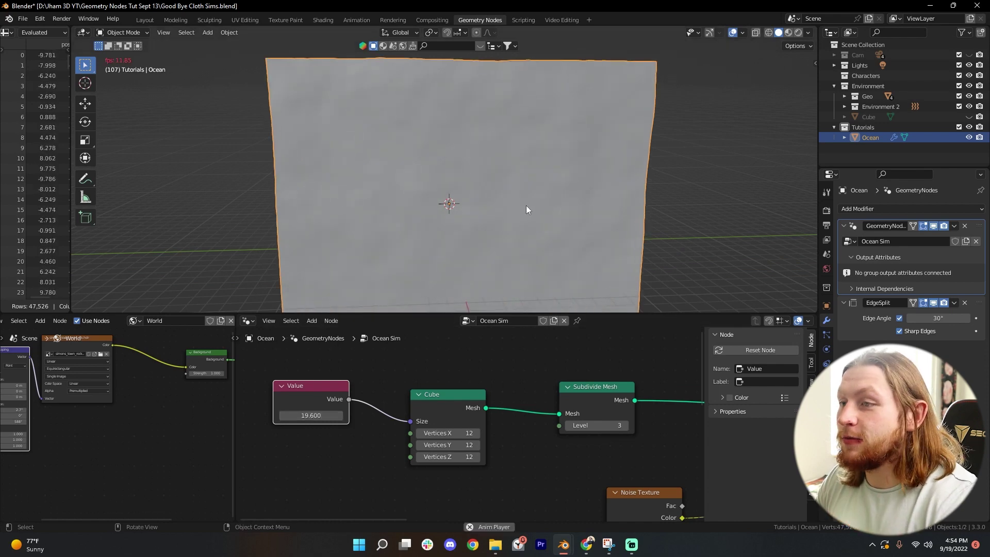
middle_drag(526, 205, 435, 199)
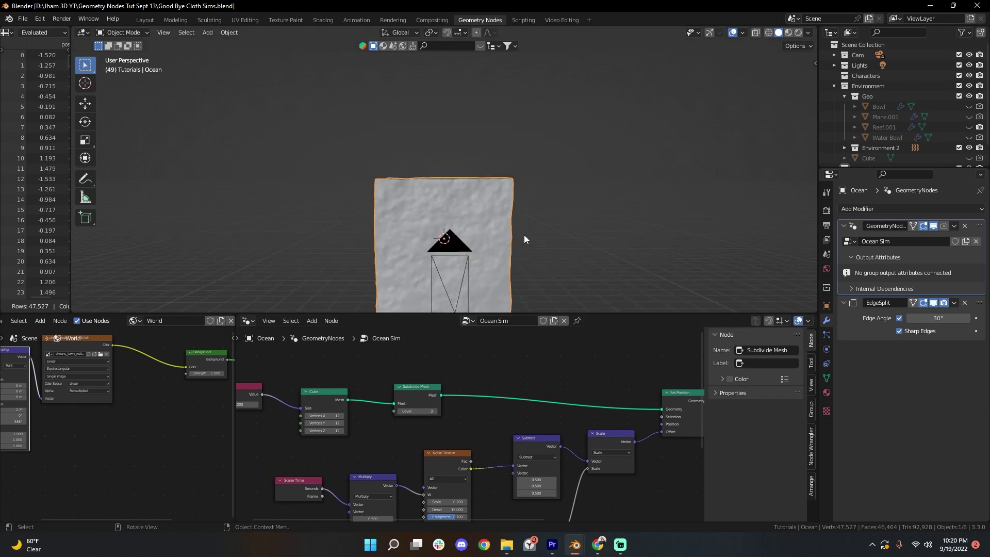
Play the ocean cube's animation, view it from a corner angle and stop playback
middle_drag(525, 235, 538, 251)
key(space)
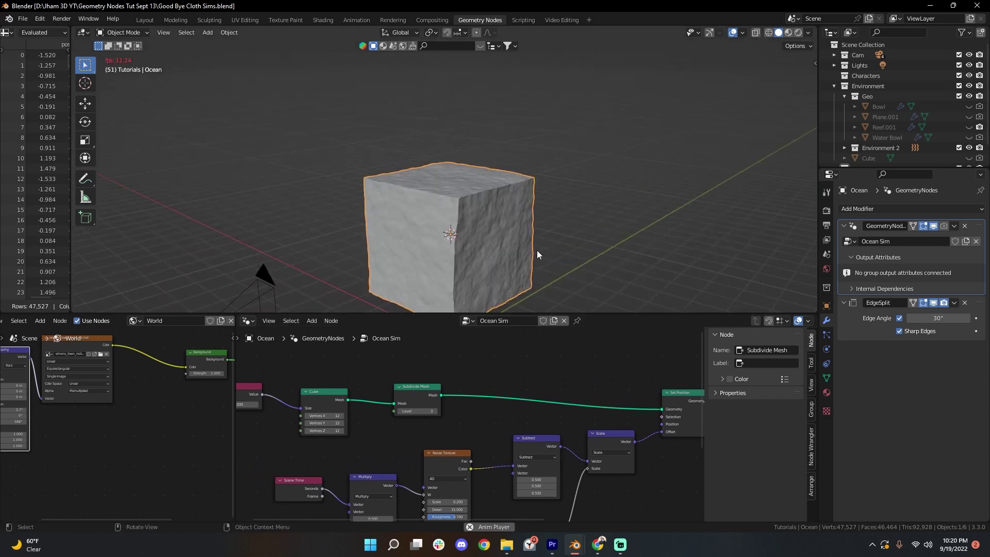
scroll(538, 251, up, 2)
key(space)
Add an Ico Sphere node and connect its Mesh output to the Set Position node's Geometry input
middle_drag(491, 379, 534, 375)
middle_drag(609, 364, 443, 414)
key(shift+a)
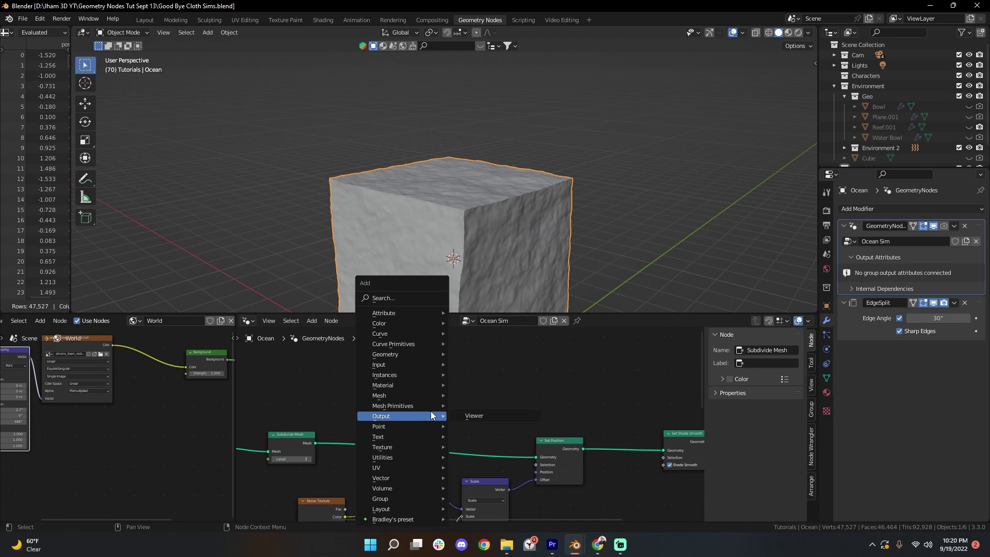
mouse_move(425, 407)
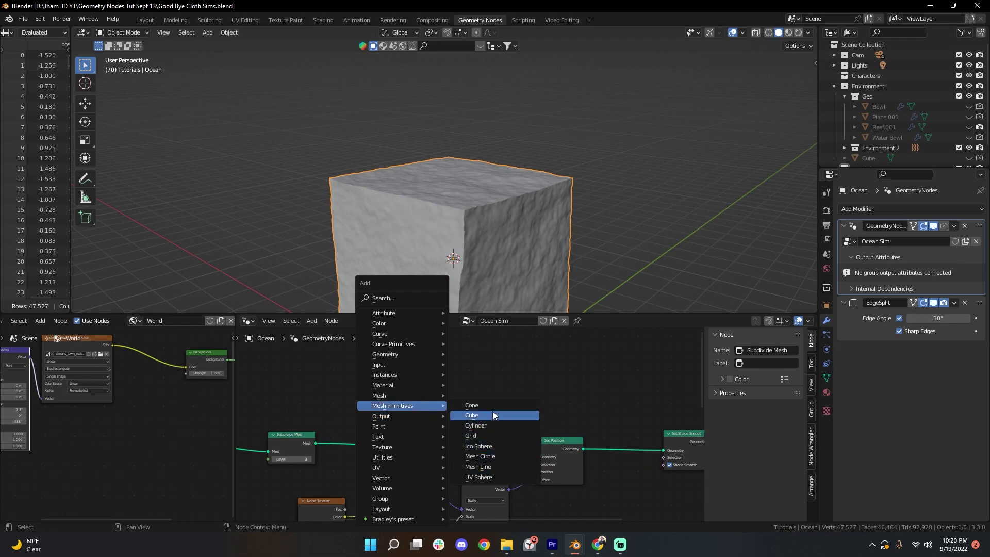
click(498, 447)
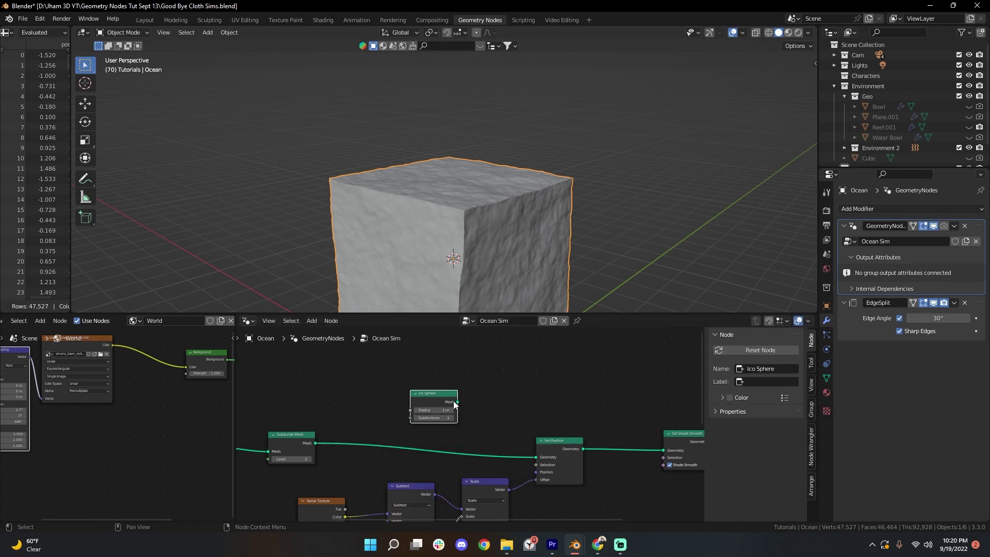
drag(540, 459, 536, 457)
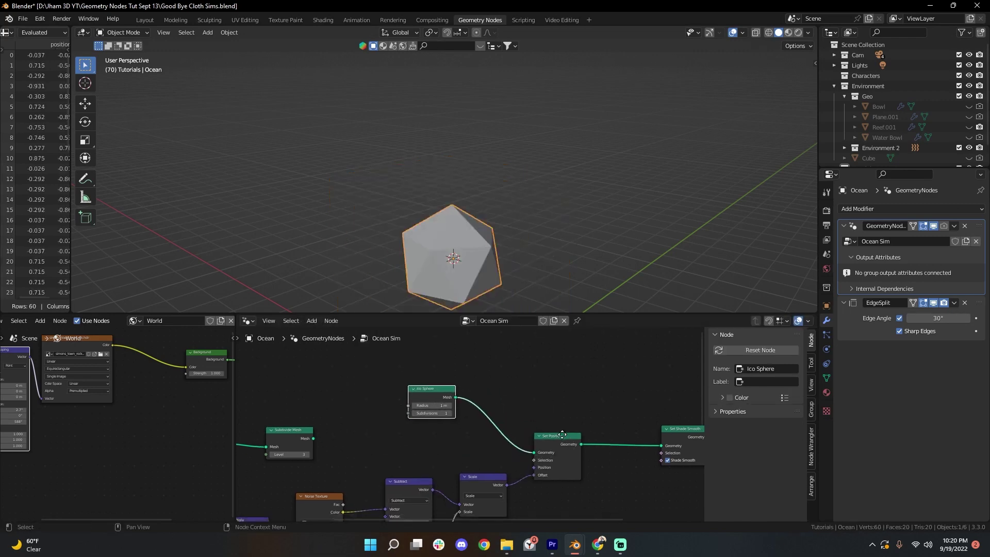
Set the Ico Sphere's Subdivisions to 3
scroll(433, 412, up, 1)
scroll(432, 419, up, 1)
scroll(436, 413, up, 2)
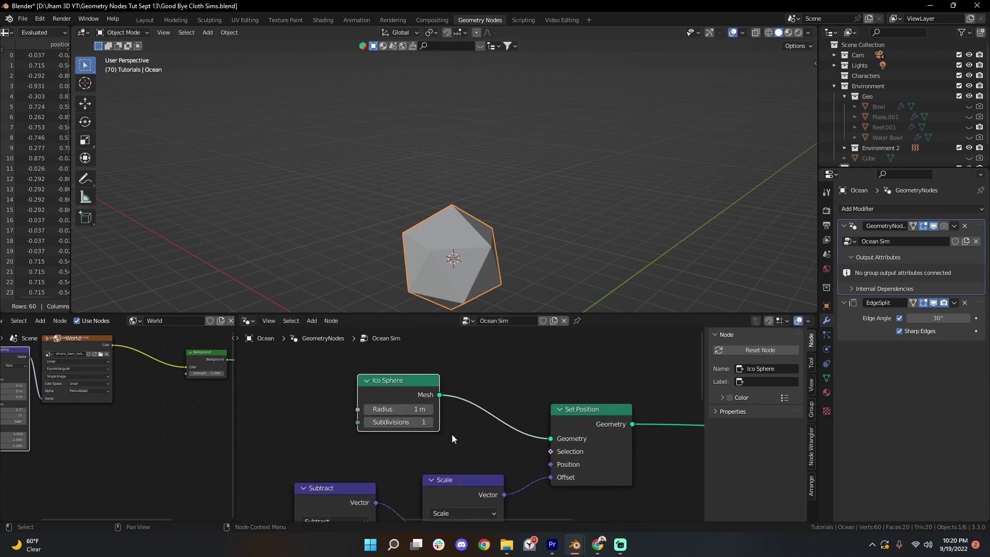
click(430, 422)
click(430, 422)
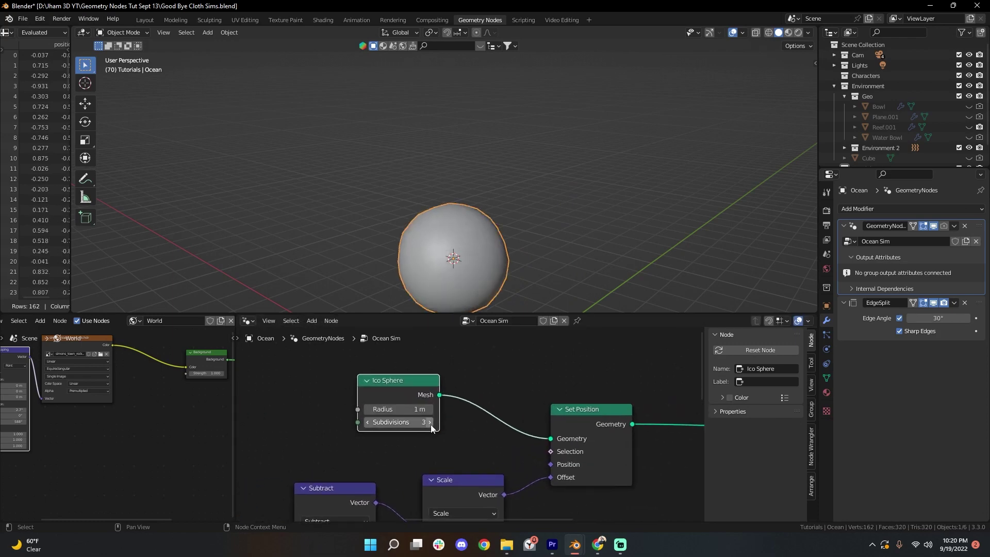
Play the animation and view the displaced sphere from several angles
middle_drag(531, 282, 589, 239)
shift+middle_drag(588, 239, 596, 193)
scroll(592, 157, up, 2)
scroll(623, 237, up, 2)
scroll(588, 198, down, 2)
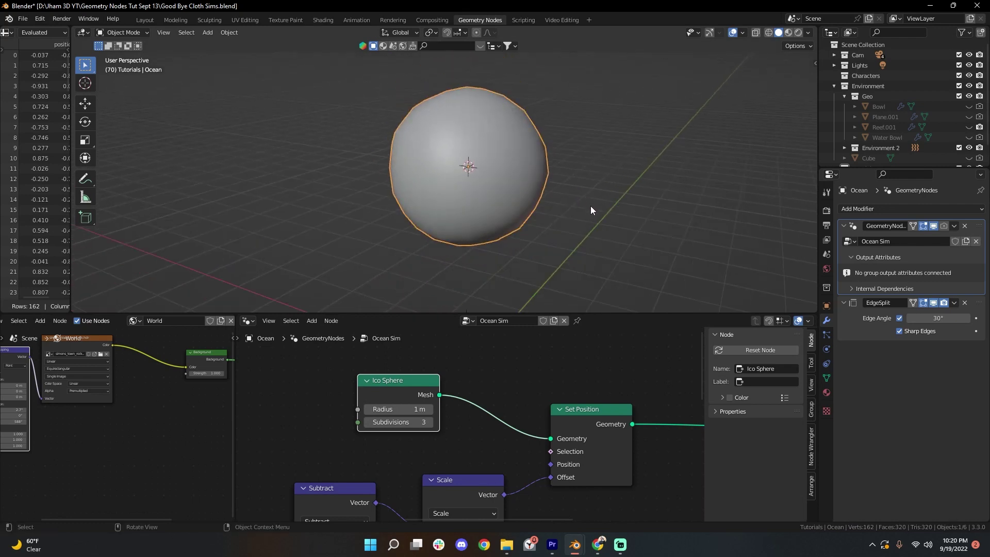
key(space)
middle_drag(573, 202, 702, 199)
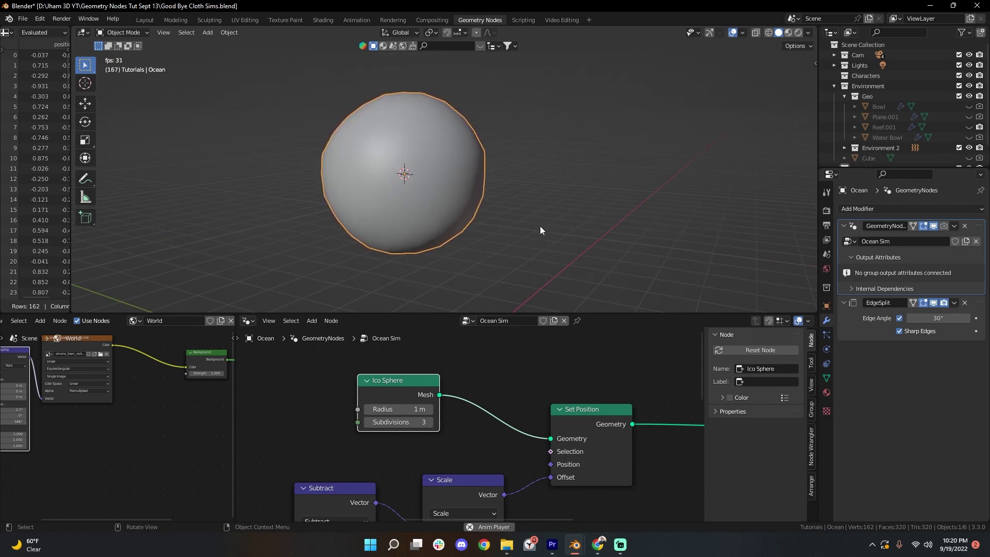
Raise the Ico Sphere's Subdivisions to 4 and inspect the smoother displaced sphere alongside the node tree
click(432, 422)
middle_drag(503, 233, 539, 200)
scroll(410, 386, down, 5)
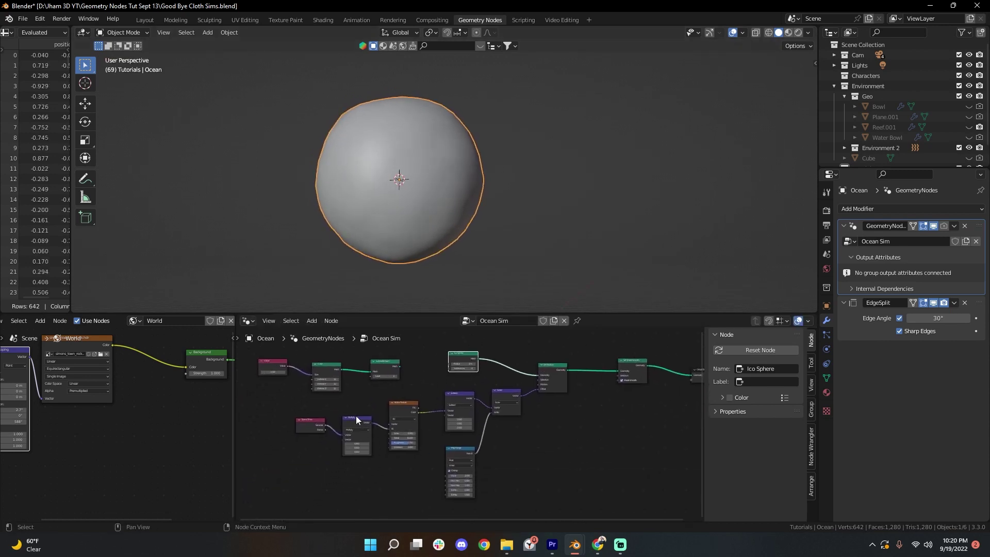
scroll(341, 366, up, 3)
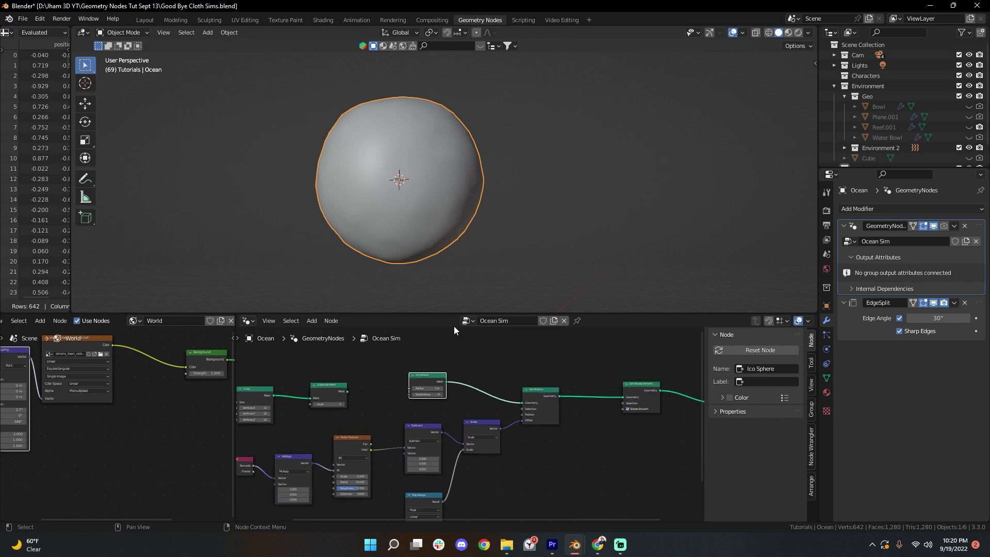
middle_drag(504, 236, 546, 251)
Replace the Ico Sphere node with a Grid node connected to the Set Position node's Geometry input
click(450, 403)
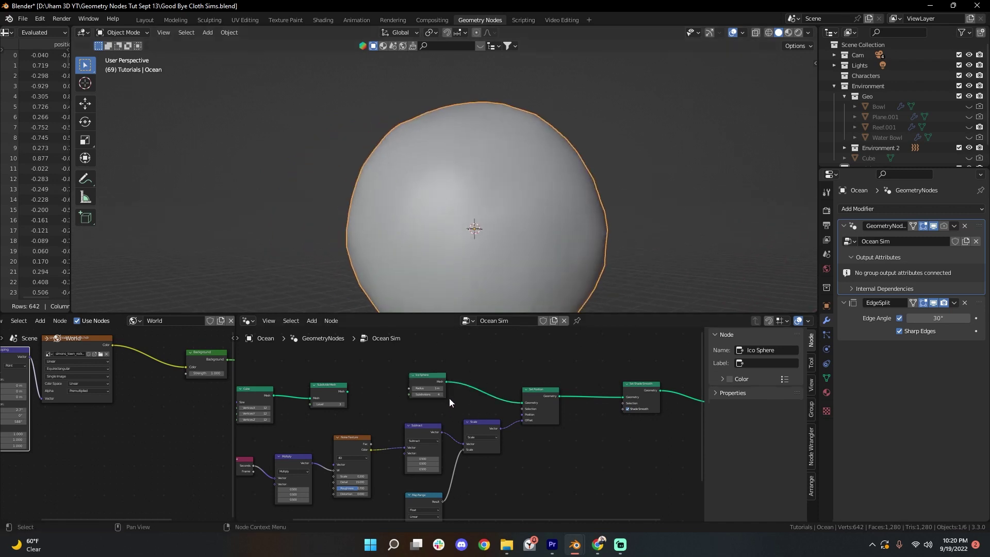
click(434, 381)
key(x)
key(shift+a)
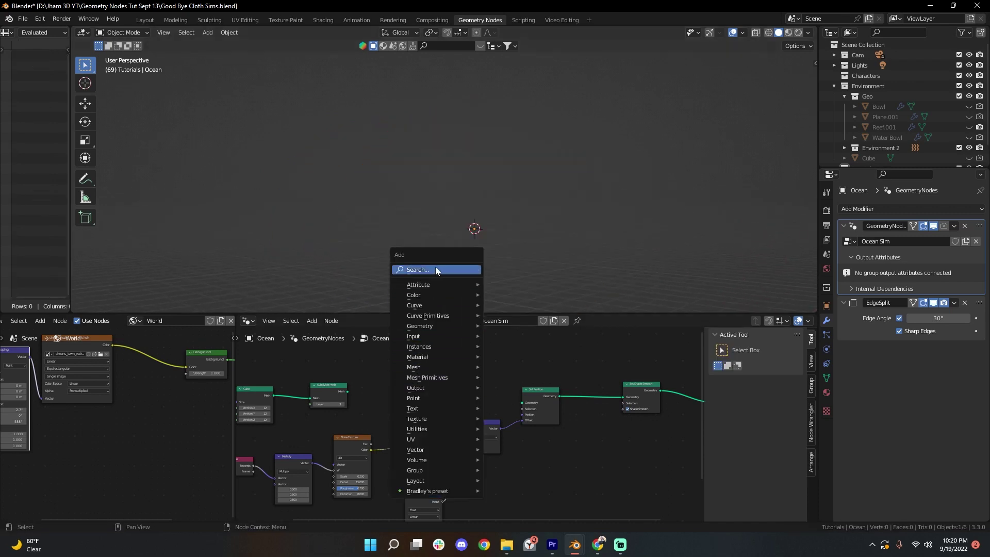
click(436, 267)
text(gr)
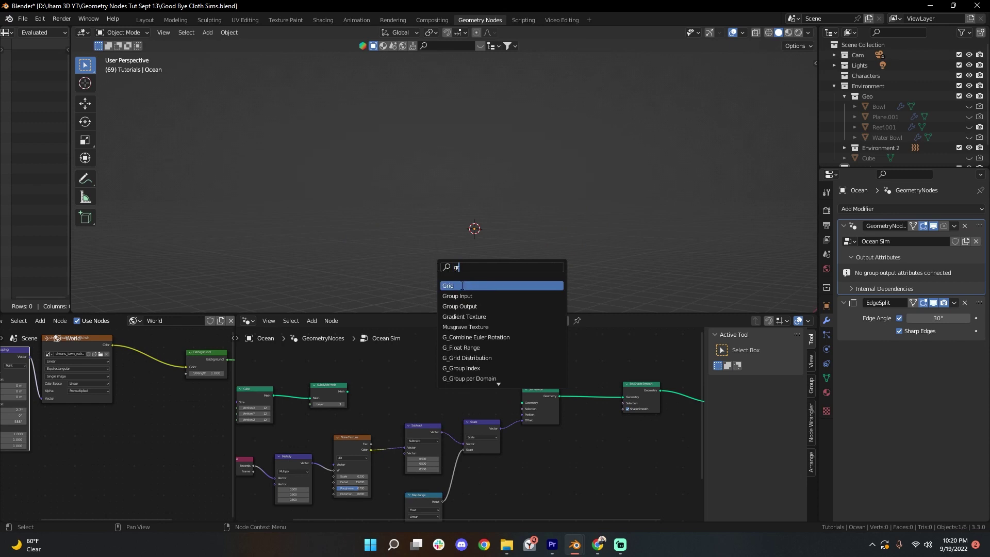
click(462, 285)
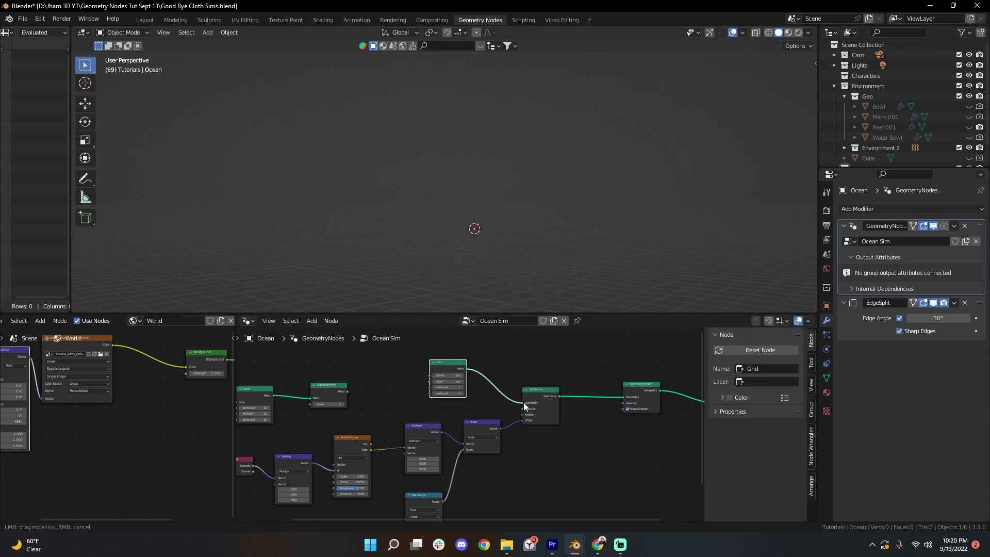
drag(524, 404, 523, 403)
Play the animation to view the displaced low-resolution grid up close and stop playback
middle_drag(507, 233, 522, 147)
scroll(522, 147, up, 4)
key(space)
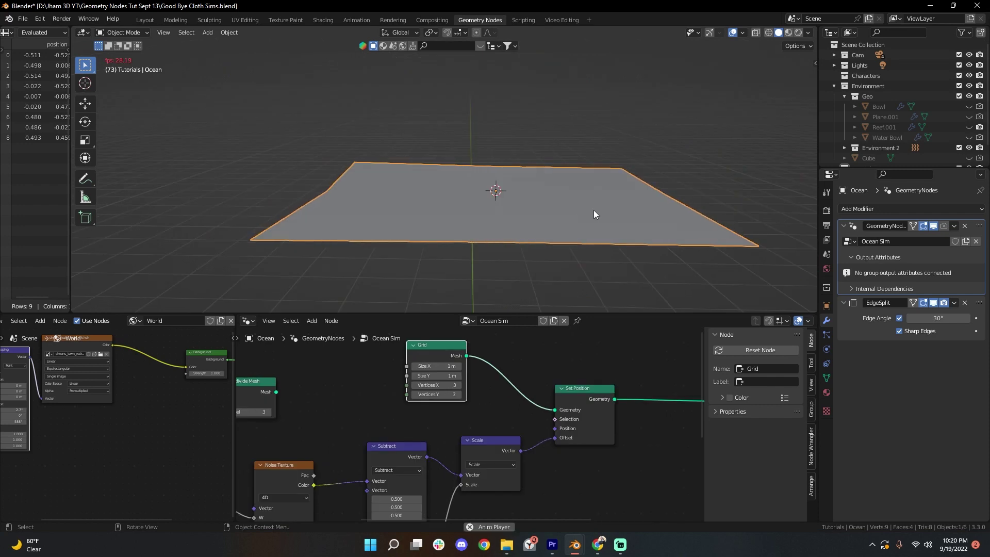
scroll(593, 209, down, 1)
middle_drag(593, 210, 606, 225)
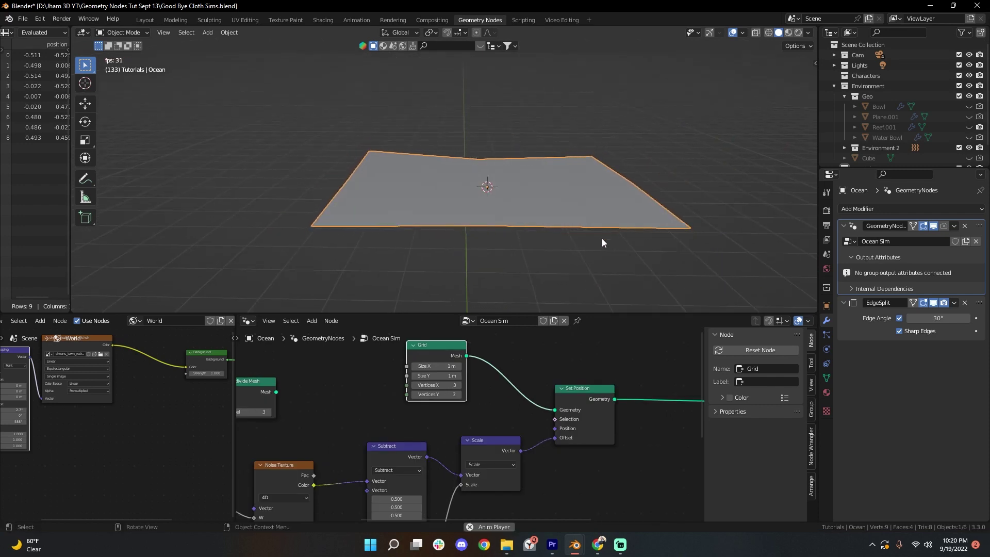
key(space)
Set the Grid node's Vertices X and Vertices Y to 12 and play the animation
middle_drag(442, 385, 426, 413)
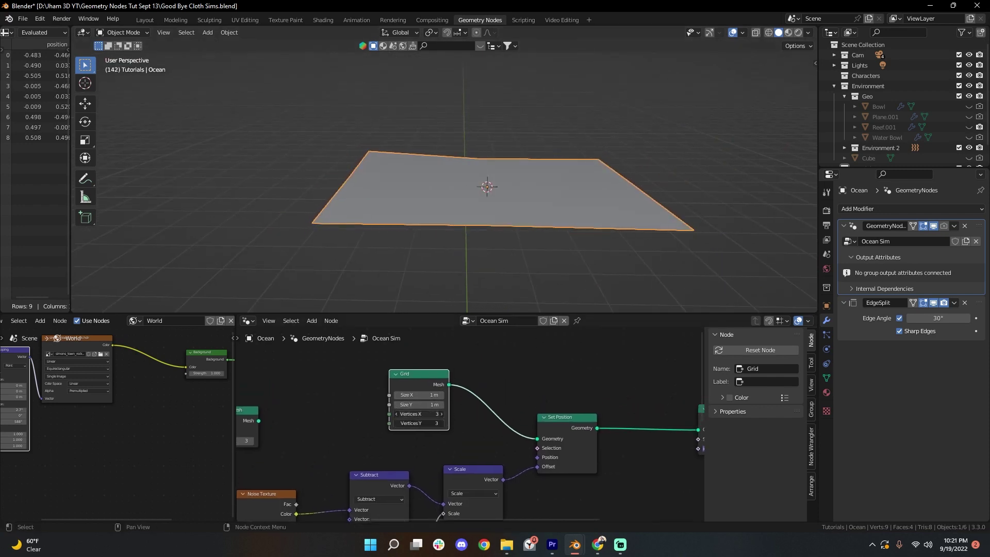
key(Return)
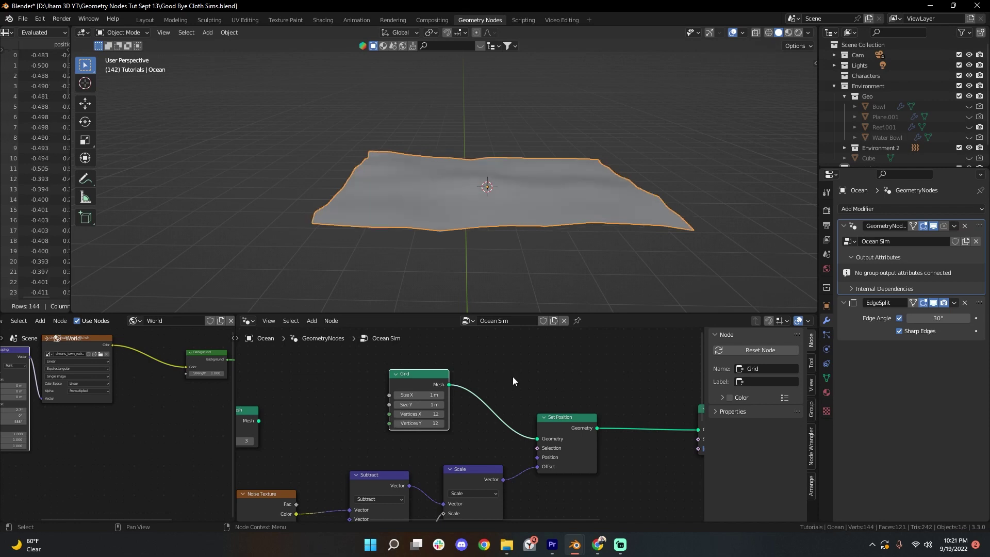
mouse_move(551, 220)
middle_down()
mouse_move(560, 230)
mouse_move(598, 225)
mouse_move(555, 208)
mouse_move(620, 194)
mouse_move(564, 184)
mouse_move(533, 209)
mouse_move(546, 216)
mouse_move(537, 269)
mouse_move(567, 272)
middle_up()
key(space)
scroll(498, 382, up, 2)
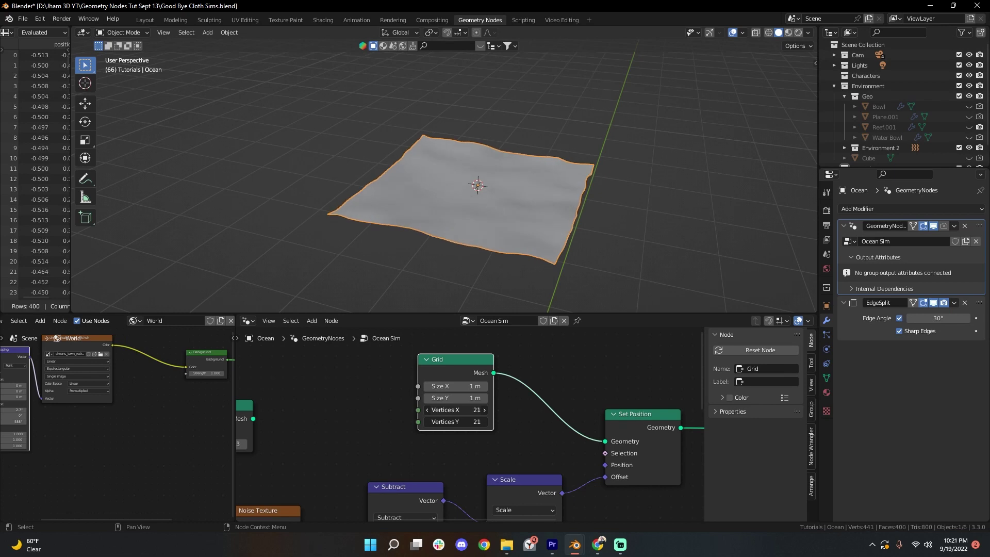
Raise the Grid's Vertices X and Vertices Y to 39 and play the animation to view the waves up close
drag(456, 410, 479, 410)
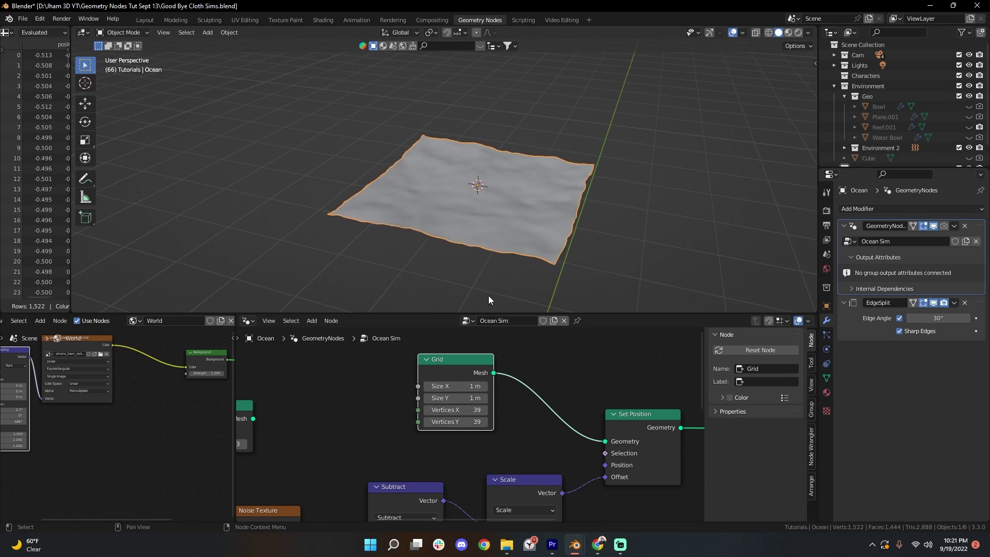
scroll(545, 210, up, 6)
middle_drag(515, 221, 603, 170)
key(space)
scroll(565, 119, down, 2)
scroll(565, 120, up, 2)
scroll(603, 170, down, 2)
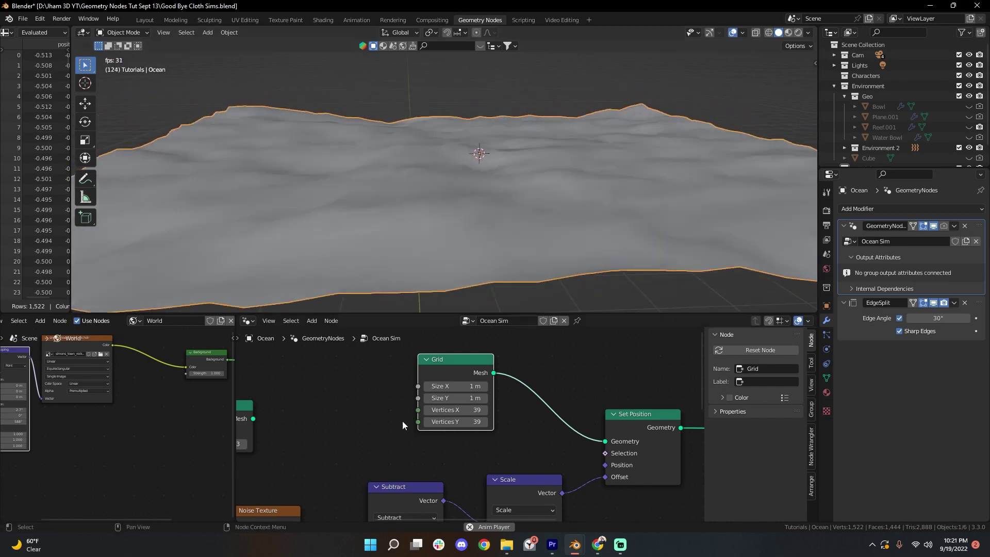
Feed the Subdivide Mesh output into Set Position to compare the cube's surface, and reconnect the Grid
scroll(402, 421, down, 5)
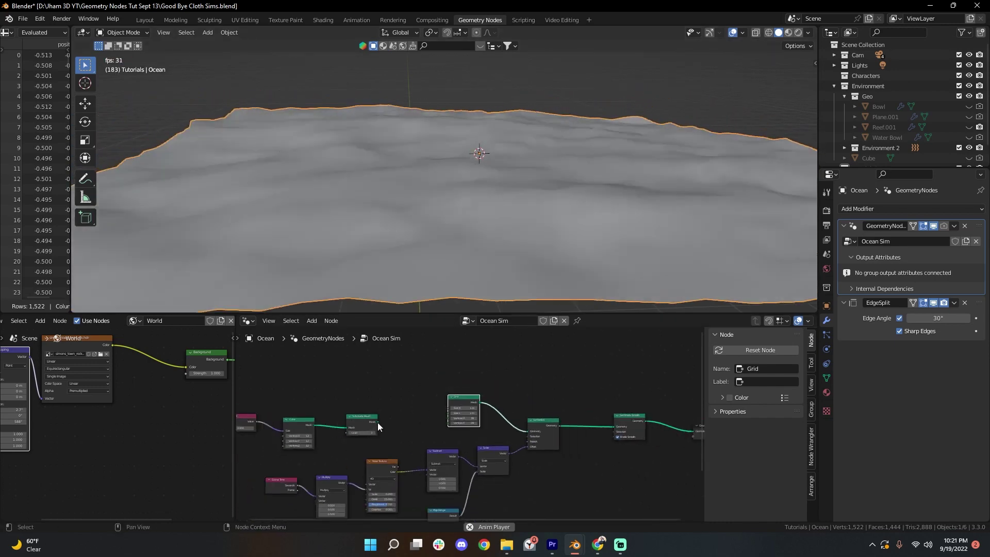
drag(378, 422, 530, 431)
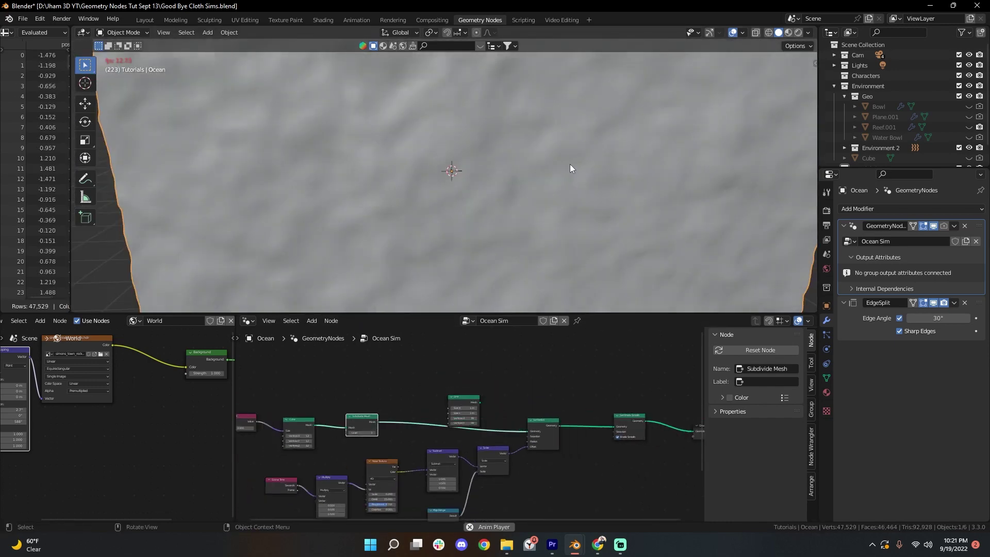
middle_drag(570, 164, 567, 85)
scroll(567, 86, up, 2)
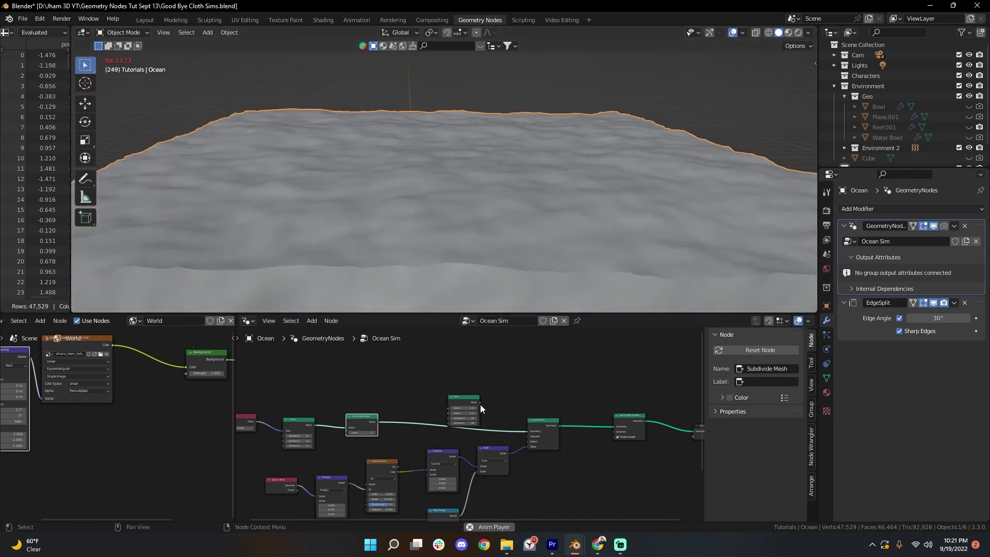
drag(480, 403, 530, 431)
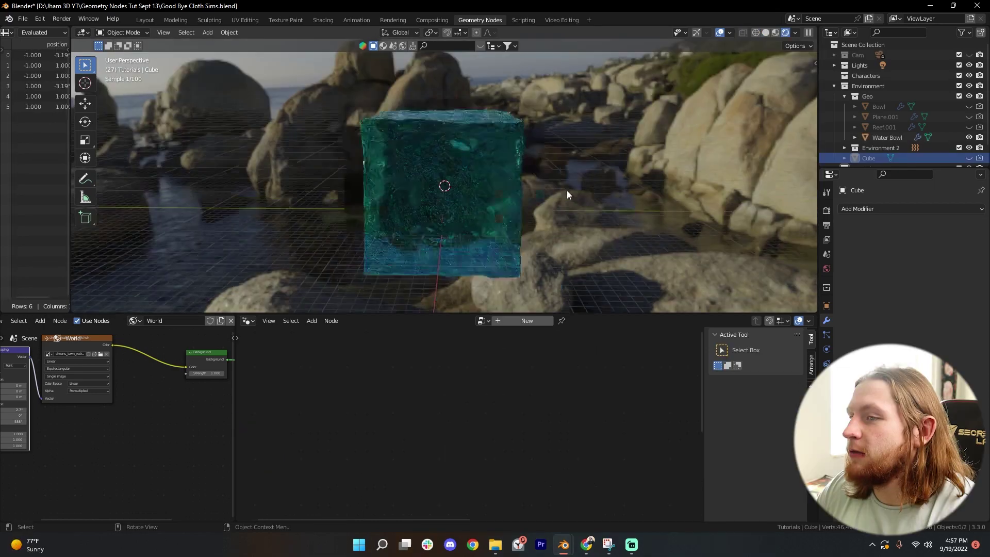
Select the Water Bowl object in the rendered view and look at its water surface up close
middle_drag(566, 192, 476, 172)
scroll(536, 202, up, 4)
click(562, 150)
shift+middle_drag(615, 129, 586, 202)
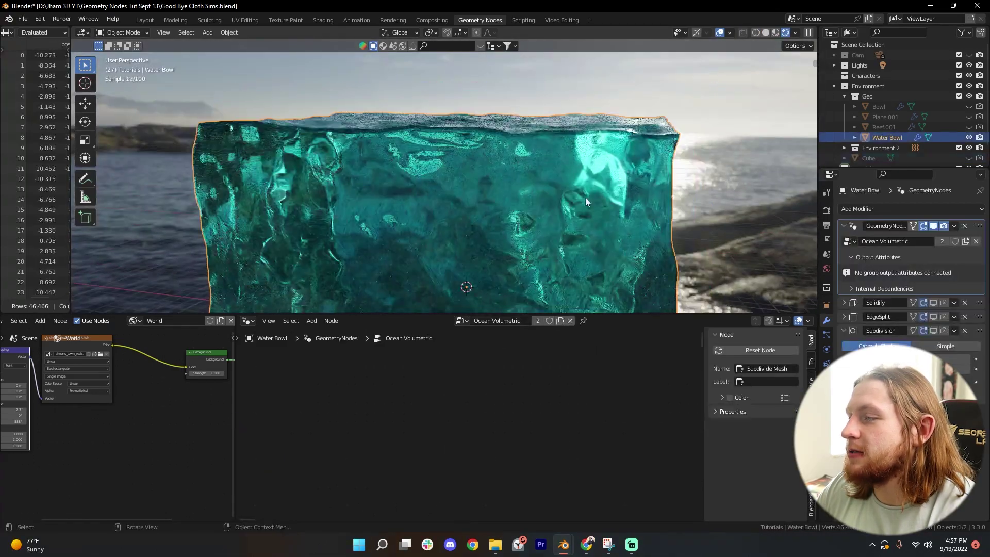
drag(405, 472, 378, 472)
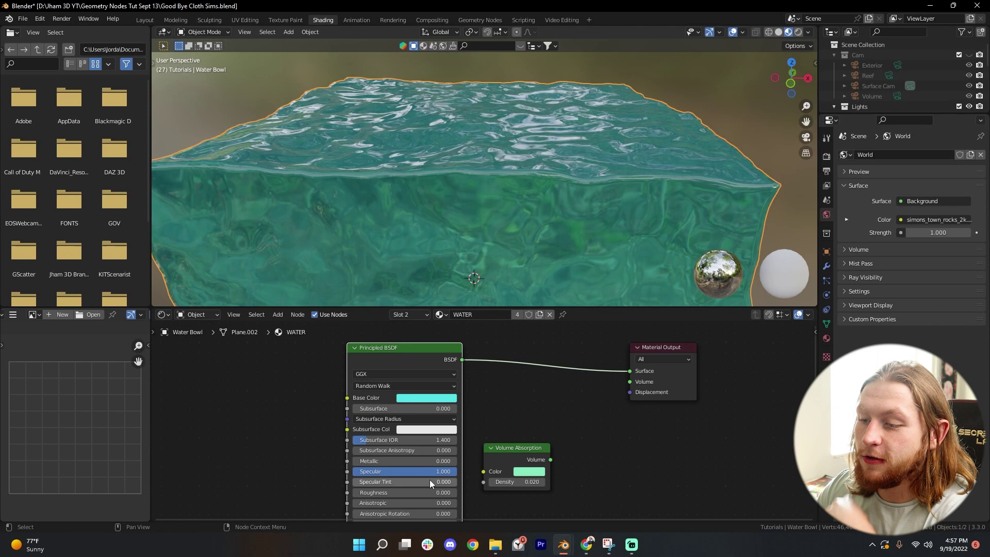
Examine the WATER material's Principled BSDF settings, including a trial change of Transmission, and its Volume Absorption node
middle_drag(430, 484, 448, 447)
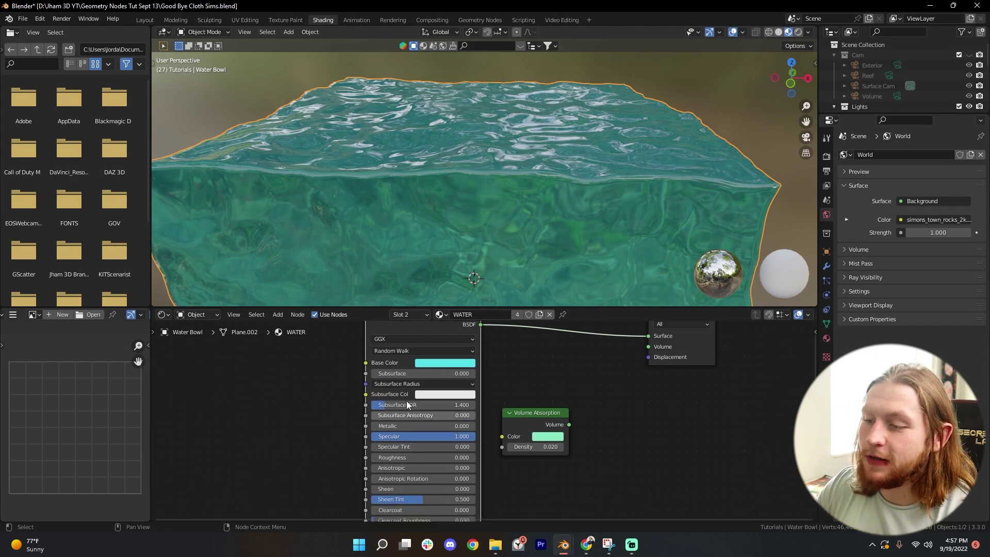
scroll(550, 451, down, 1)
middle_drag(531, 479, 538, 379)
scroll(483, 419, up, 3)
mouse_move(460, 432)
mouse_down()
mouse_move(440, 432)
mouse_move(477, 432)
mouse_up()
right_click(477, 431)
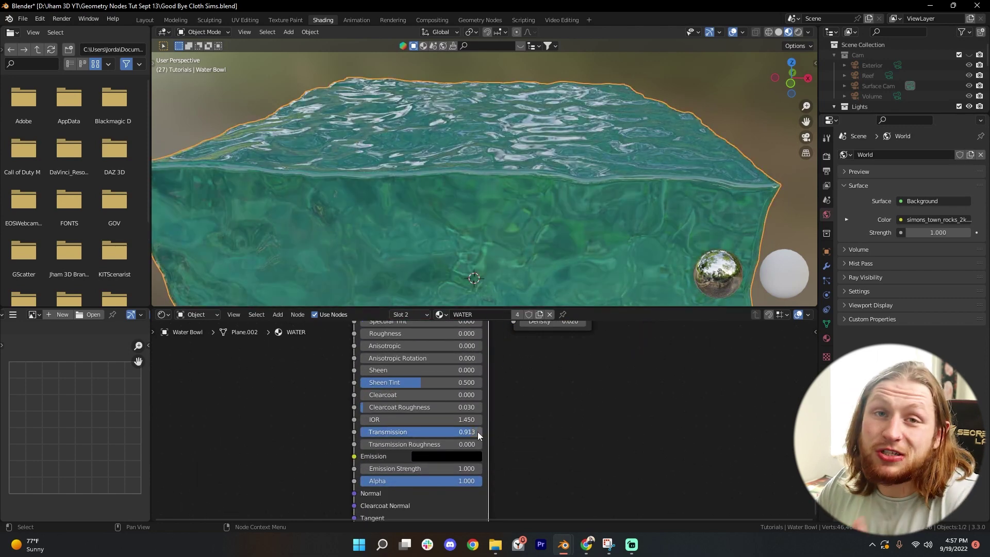
middle_drag(519, 361, 460, 479)
scroll(491, 277, down, 6)
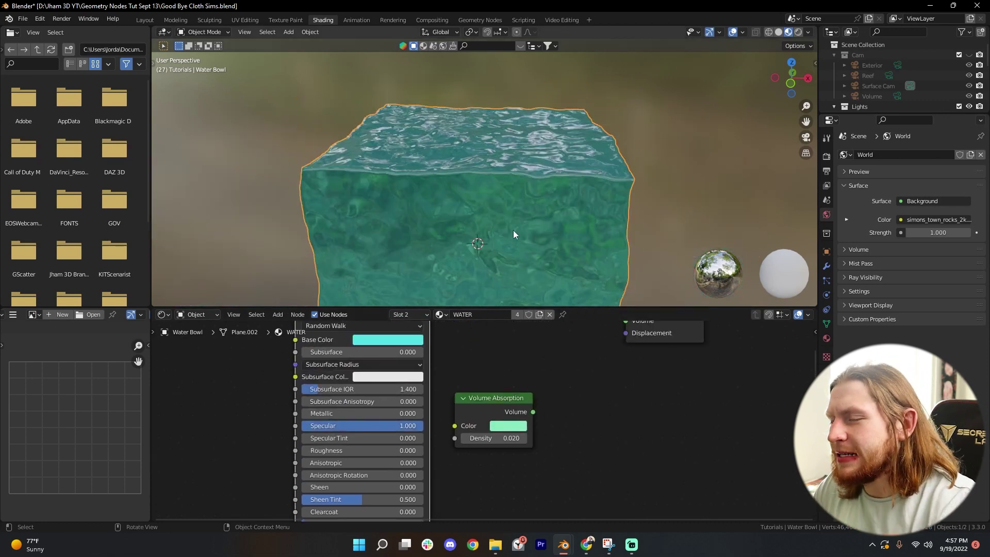
Switch the viewport to rendered shading, frame the water cube against the ocean background, and unhide the Cam collection
middle_drag(512, 227, 519, 227)
scroll(519, 227, up, 3)
middle_drag(555, 367, 510, 459)
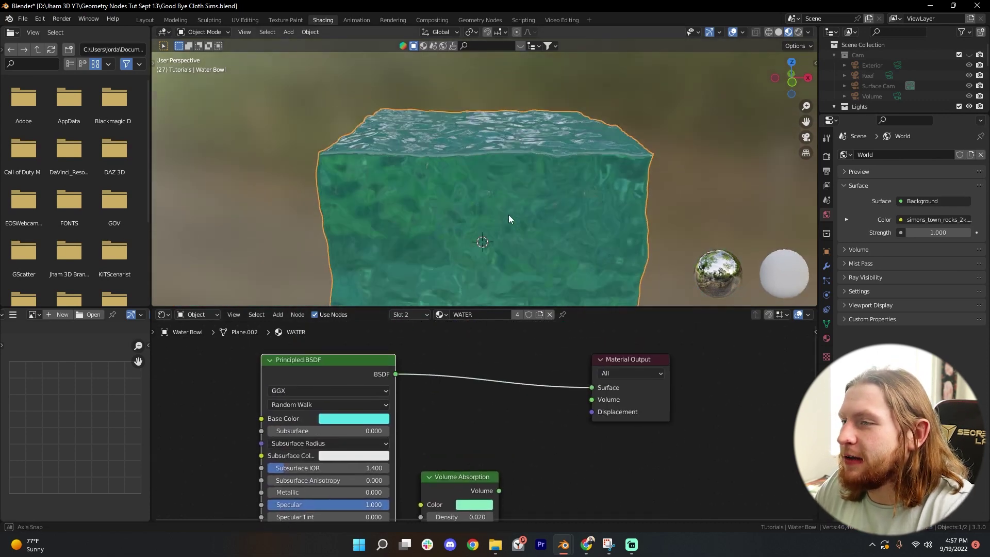
scroll(511, 212, up, 5)
key(KP_0)
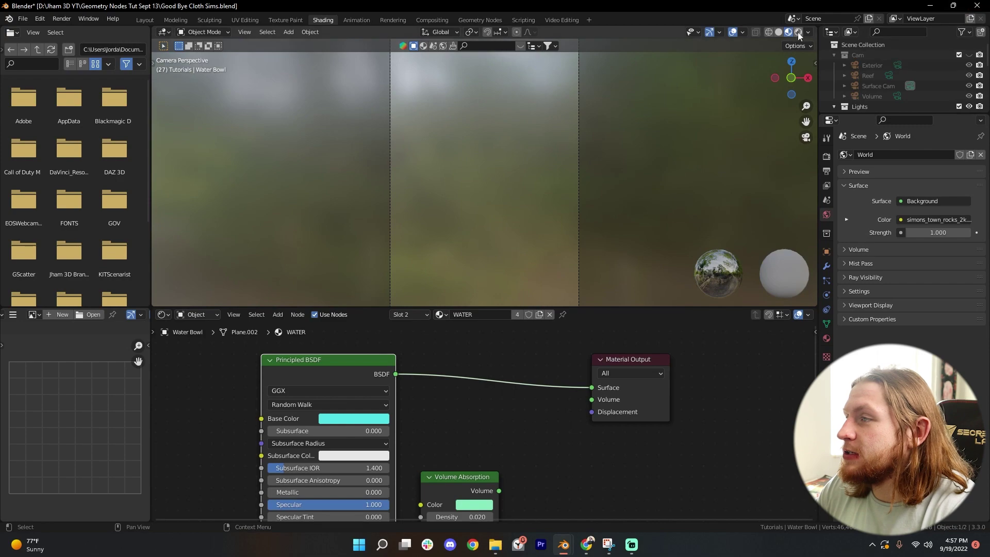
click(799, 31)
middle_drag(572, 145, 545, 142)
scroll(497, 219, down, 5)
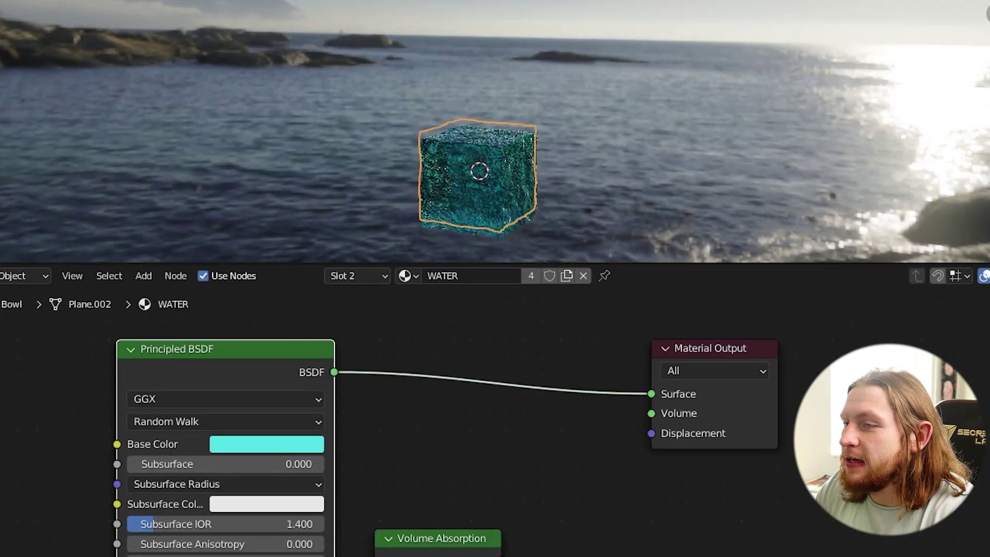
scroll(479, 171, up, 5)
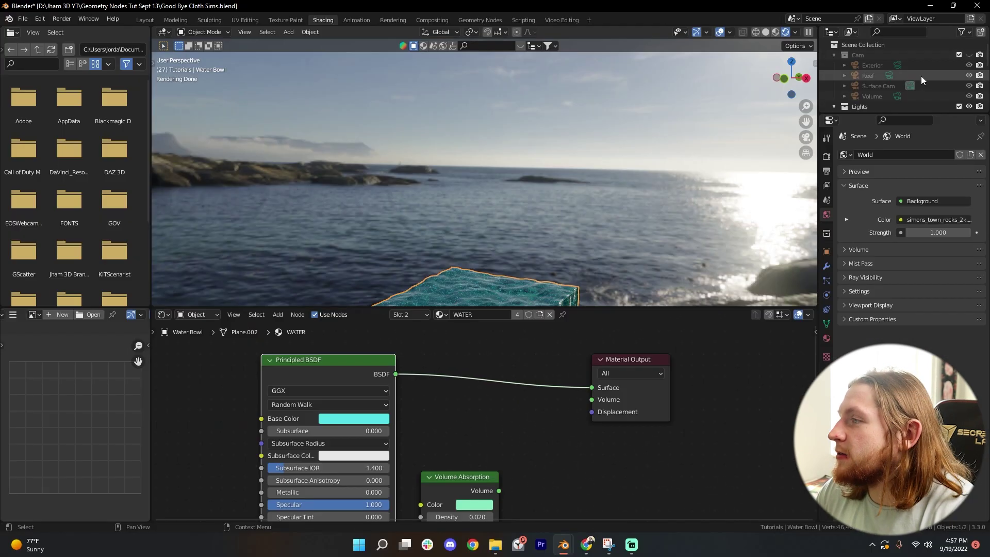
click(969, 55)
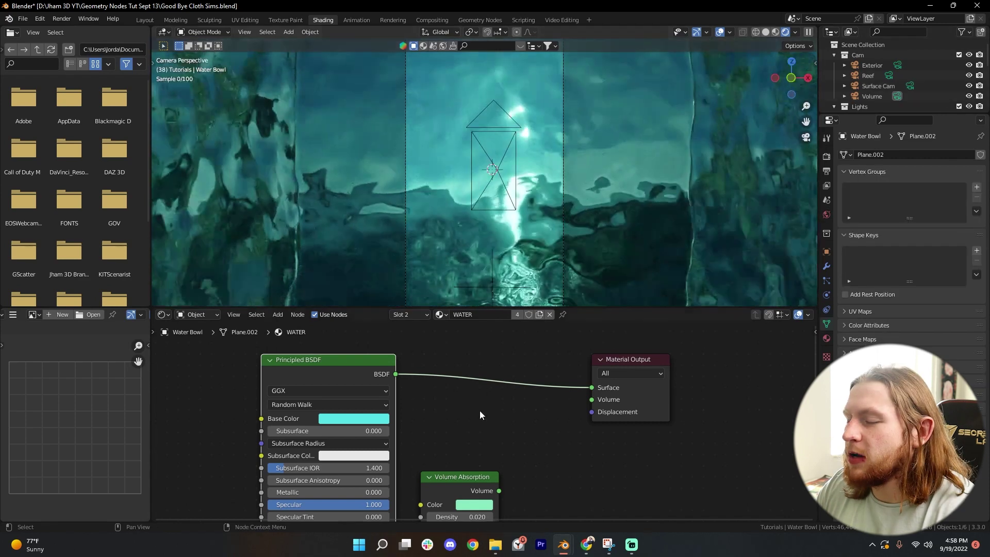
Reposition the Volume Absorption node and connect its Volume output to the Volume input of the Material Output
scroll(480, 413, down, 3)
scroll(490, 442, up, 3)
middle_drag(532, 440, 506, 425)
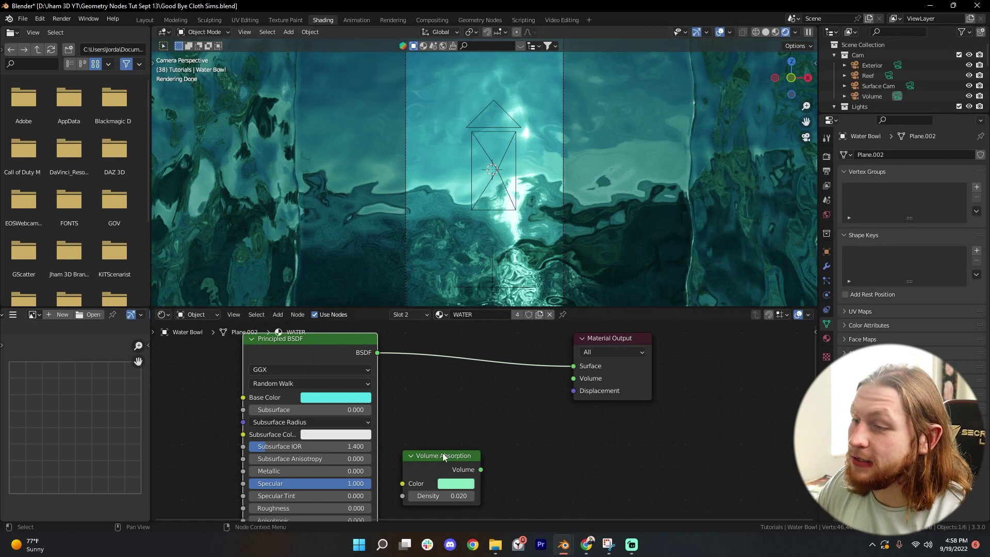
drag(442, 455, 462, 429)
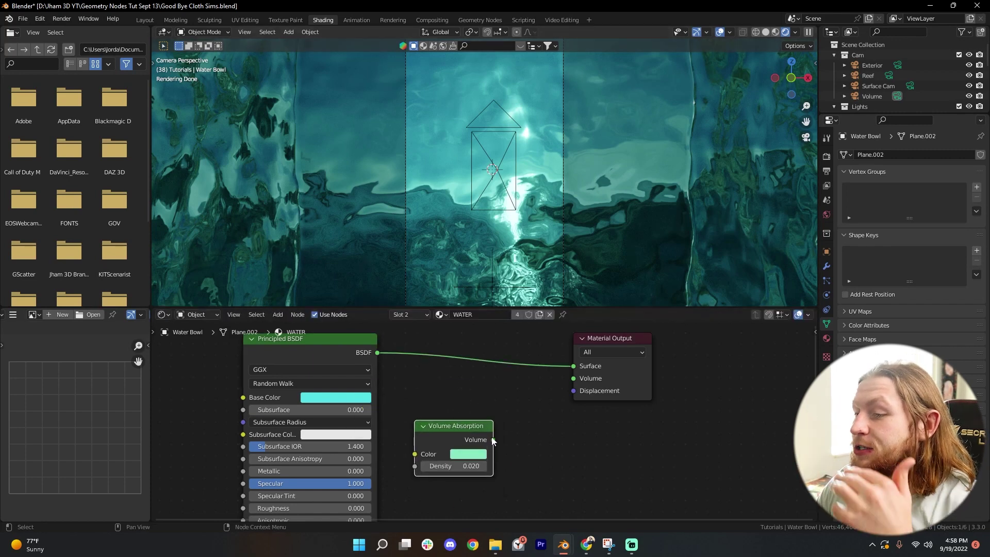
click(496, 438)
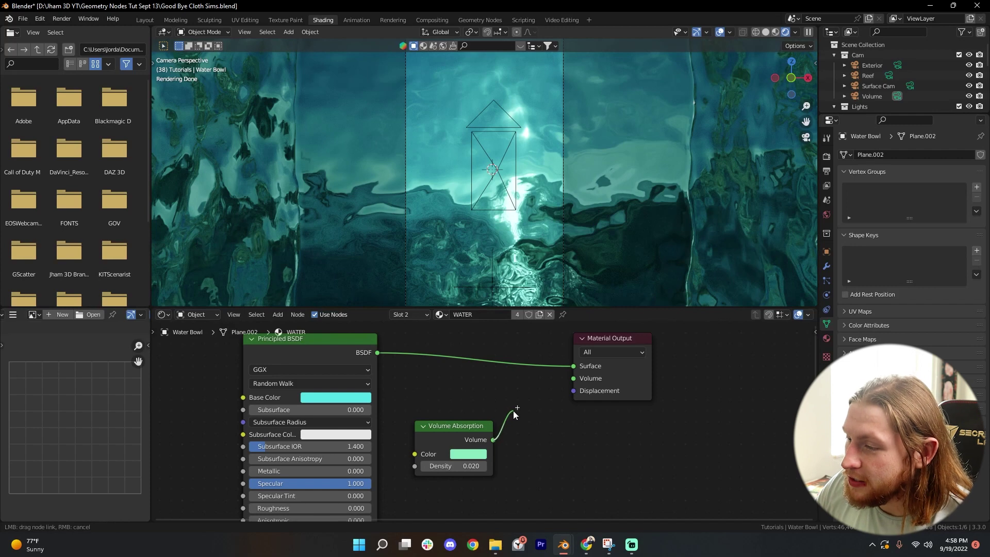
drag(513, 411, 573, 378)
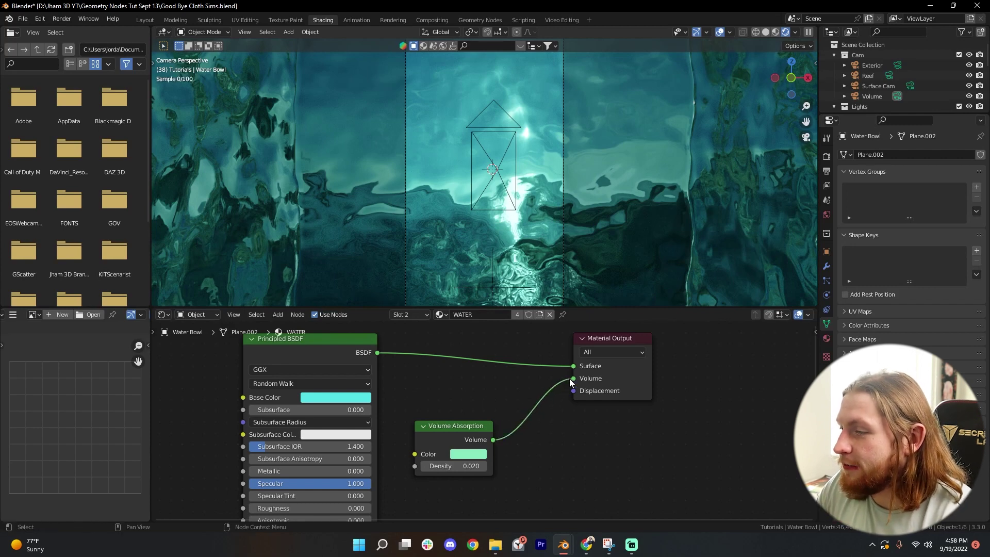
Fine-tune the light green color of the Volume Absorption node and set its Density to 0.1
scroll(522, 407, up, 2)
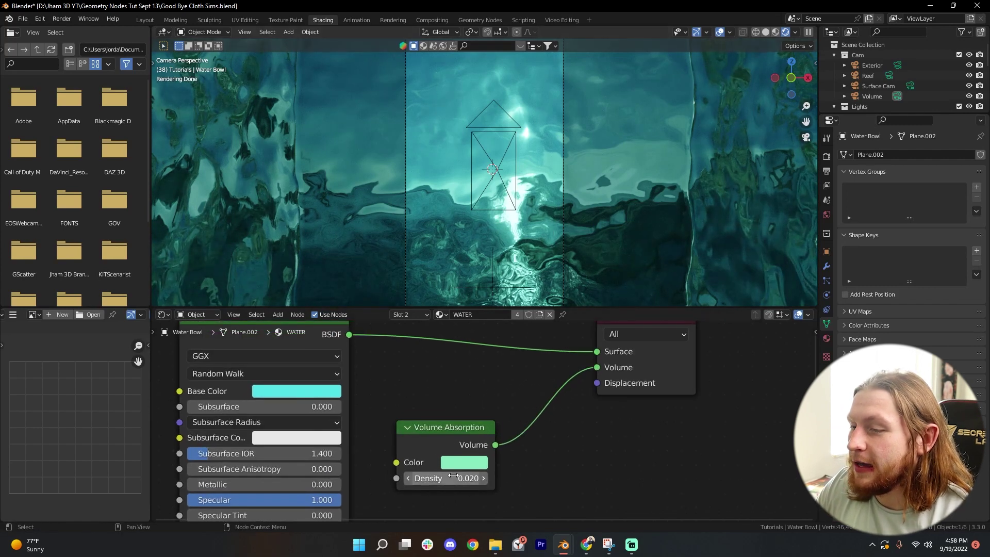
click(467, 462)
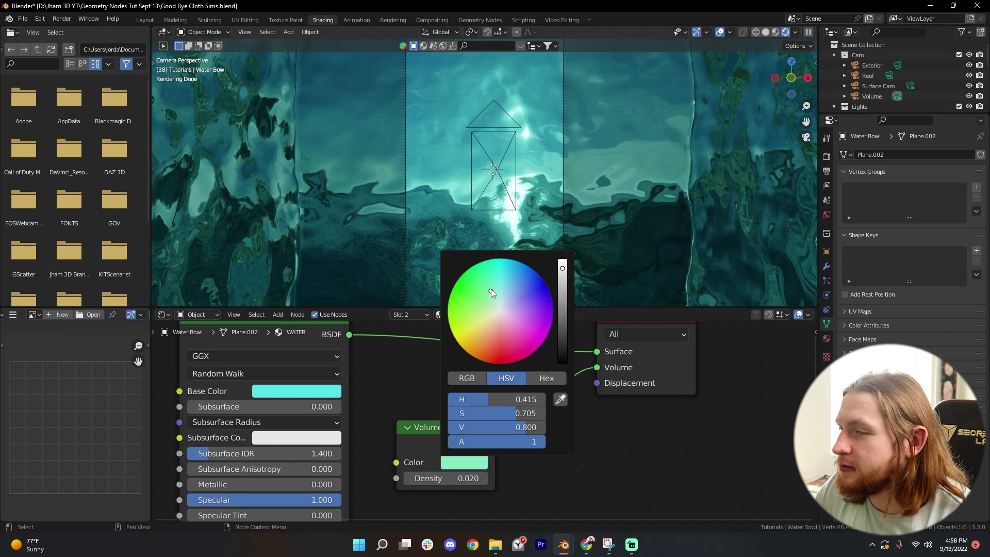
mouse_move(491, 288)
mouse_down()
mouse_move(483, 307)
mouse_move(491, 291)
mouse_up()
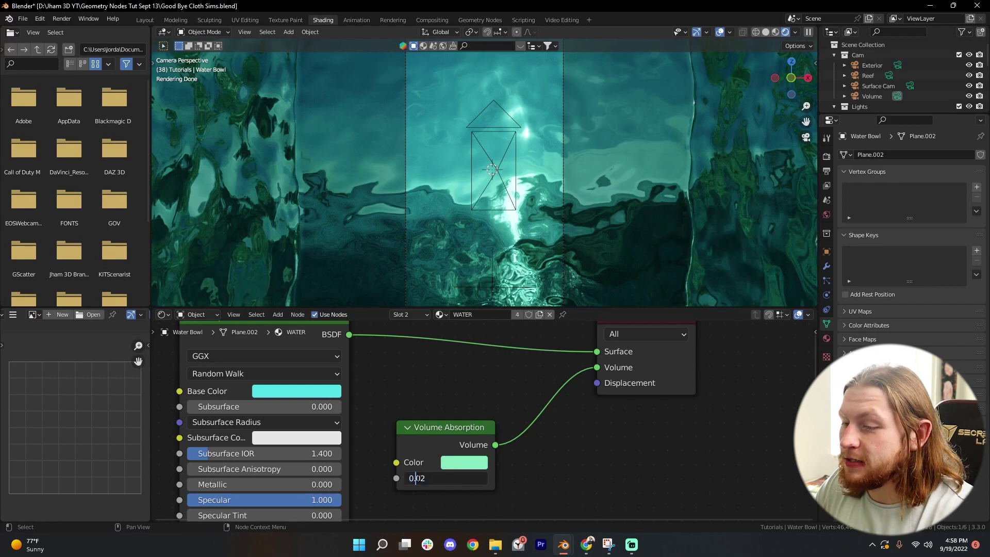
text(1)
key(Return)
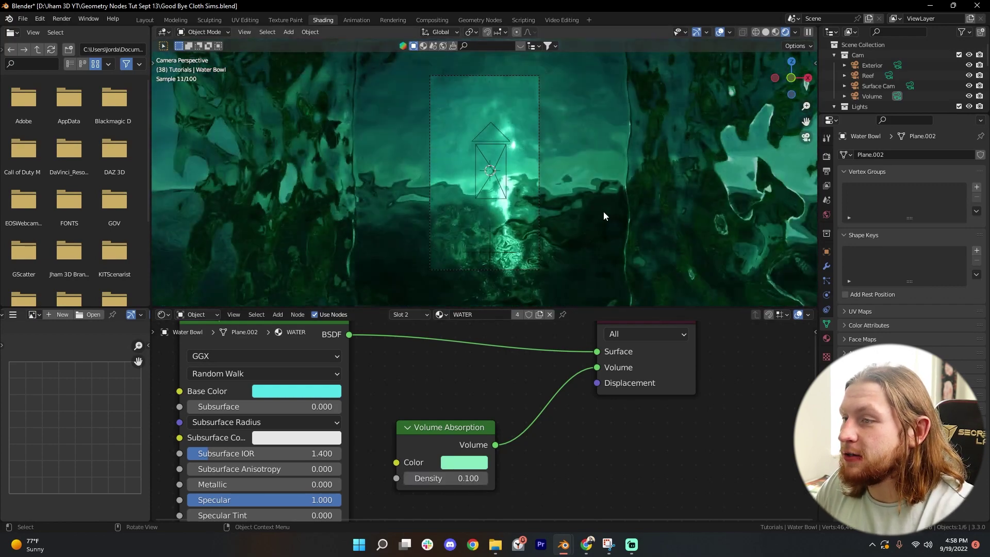
Select the Volume camera and raise it along Z until it looks across the waves from above the water
click(871, 96)
key(g)
key(z)
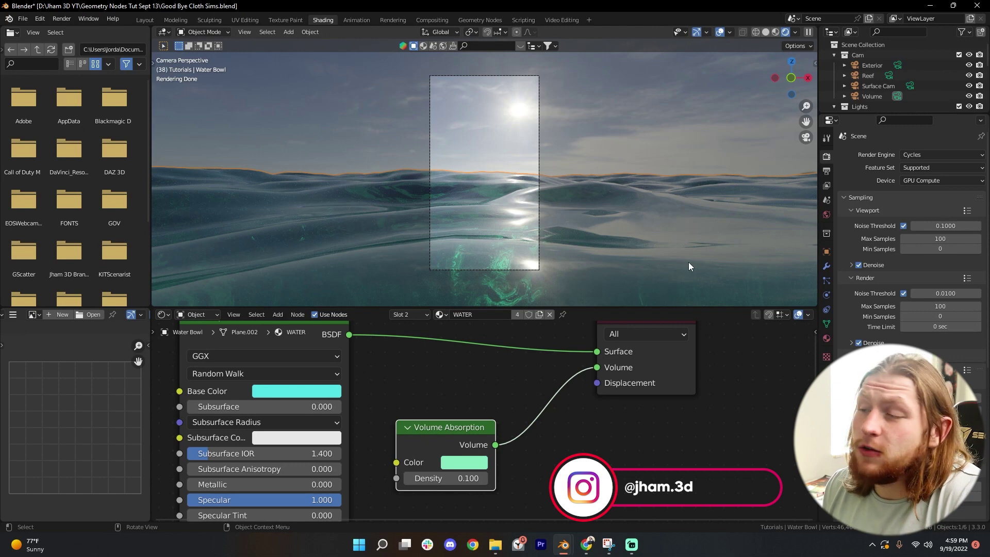
Unhide the Reef.001 object in the Geo collection and make Reef the active camera to view the reef underwater
scroll(896, 90, down, 8)
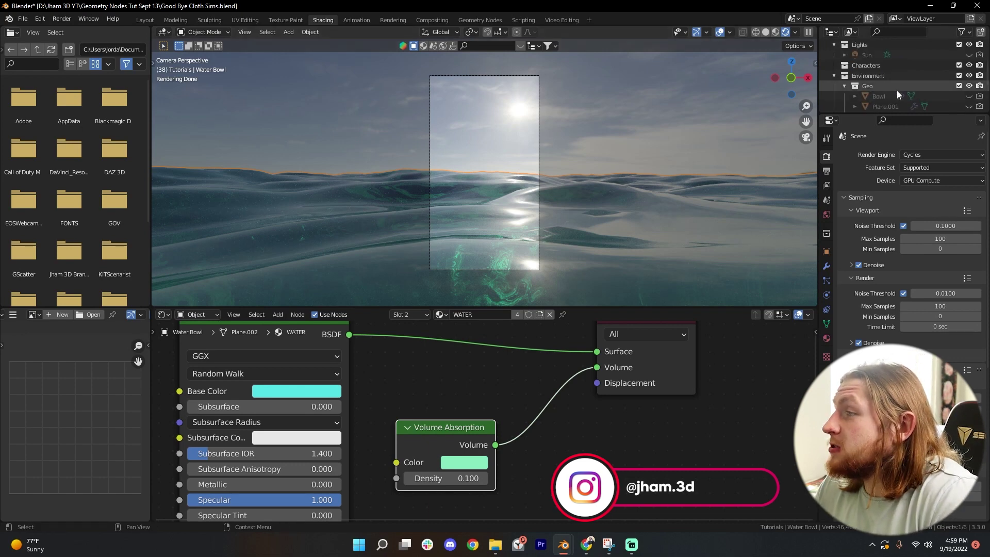
scroll(855, 73, up, 2)
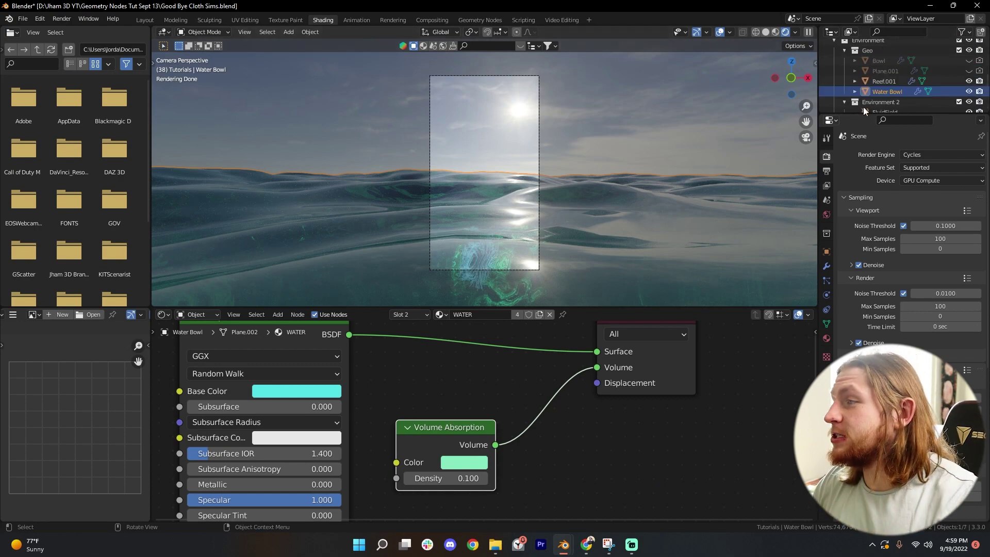
scroll(890, 82, up, 6)
click(889, 75)
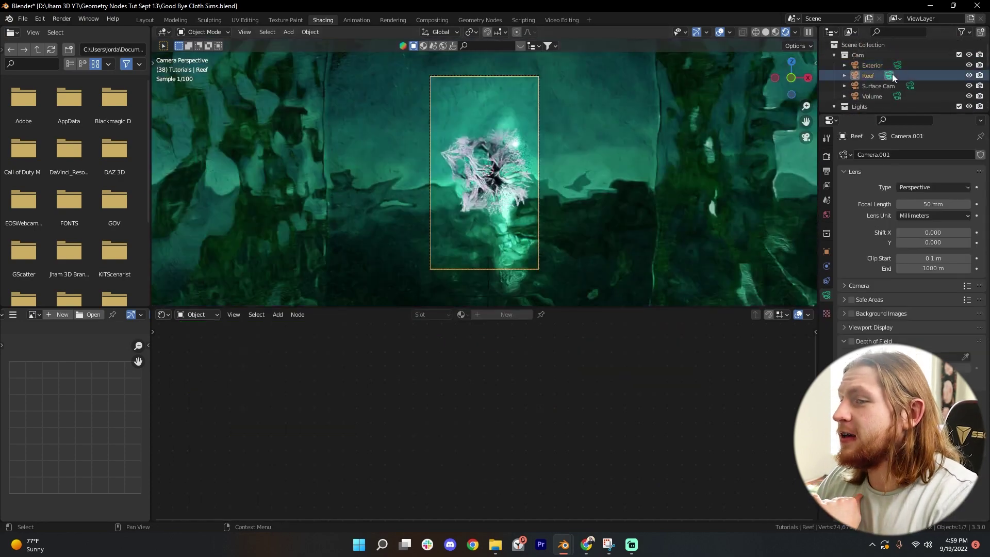
scroll(593, 152, up, 5)
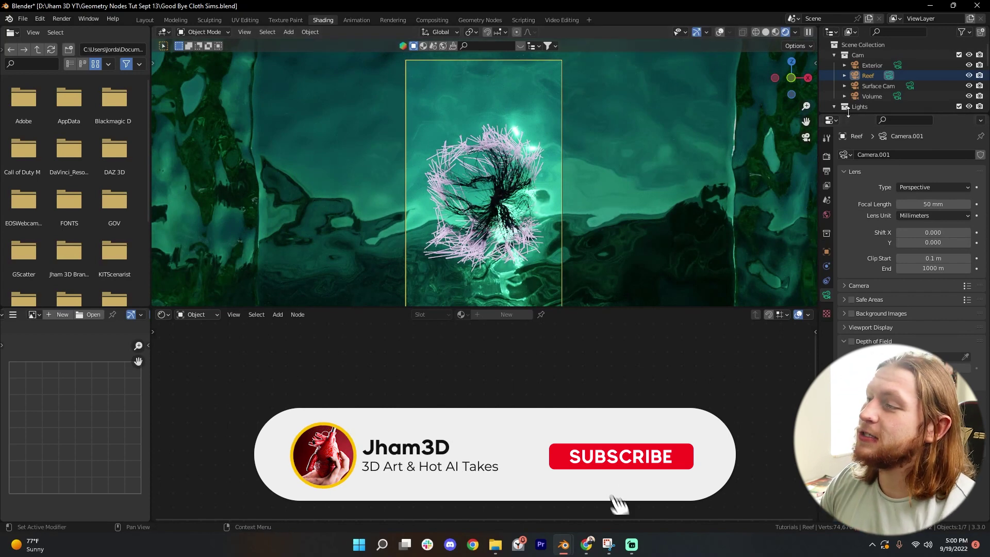
drag(848, 113, 853, 135)
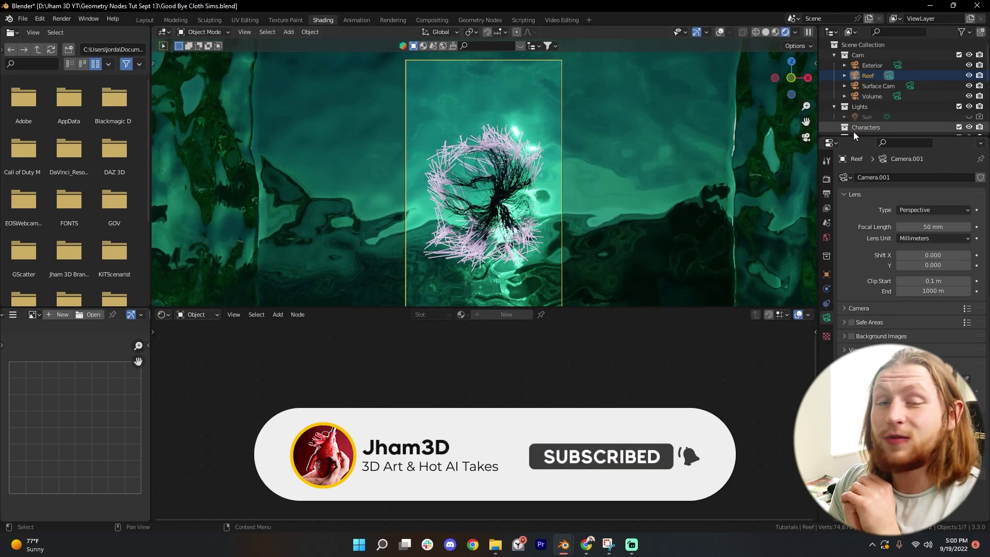